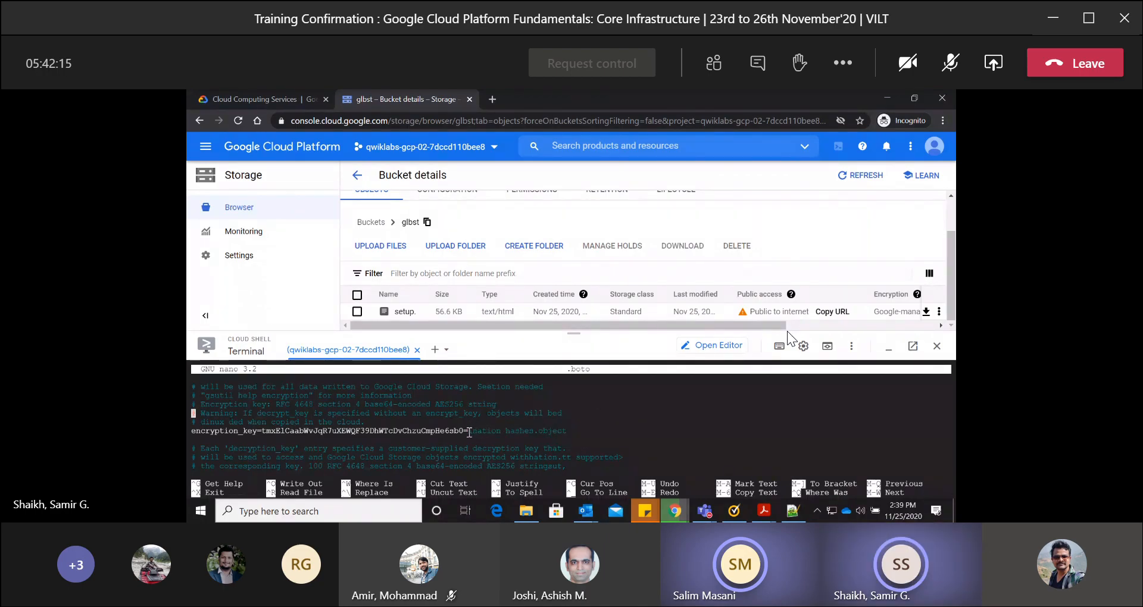
Move the text cursor to the key value on the encryption_key line of the .boto file and enter a line break.
key("Down")
key("Down")
key("Right")
key("Right")
key("Right")
key("Right")
key("Right")
key("Right")
key("Right")
key("Right")
key("Right")
key("Right")
key("Right")
key("Right")
key("Right")
key("Right")
key("Right")
key("Right")
key("Right")
key("Right")
key("Right")
key("Right")
key("Right")
key("Right")
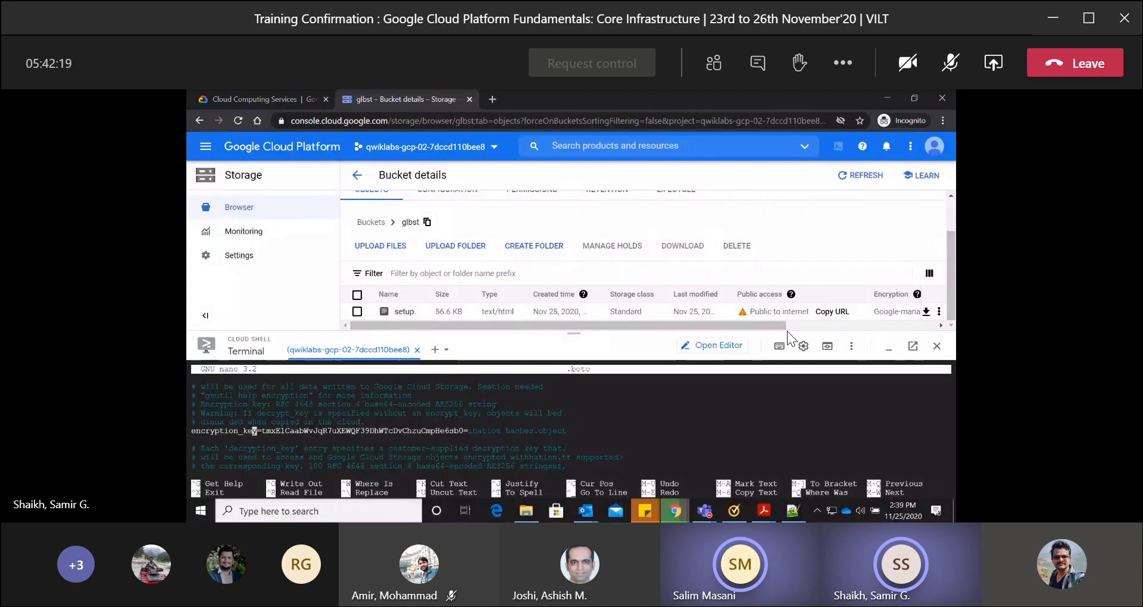
key("Right")
key("Right")
key("Right")
key("Right")
key("Right")
key("Right")
key("Right")
key("Return")
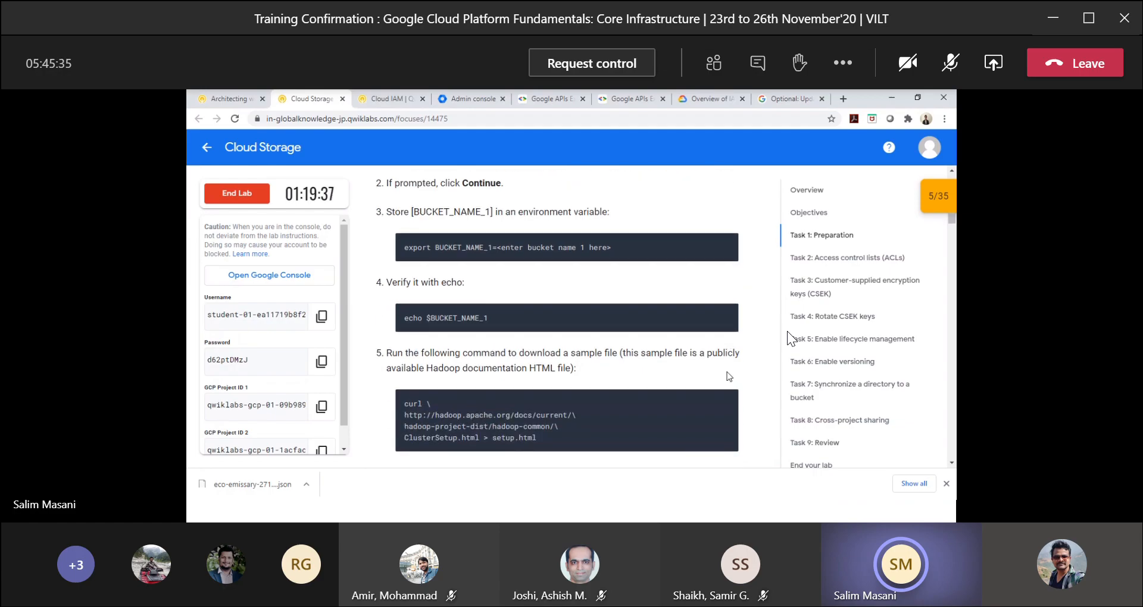
Run the lab's curl command in Cloud Shell to download the Hadoop ClusterSetup.html page as setup.html.
key("alt+Tab")
type("curl \\ http://hadoop.apache.org/docs/current/\\ hadoop-project-dist/hadoop-common/\\ ClusterSetup.html > setup.html")
key("Return")
Run the lab's cp commands in Cloud Shell to copy setup.html to setup2.html and setup3.html.
key("alt+Tab")
scroll(732, 349, "down", 5)
key("alt+Tab")
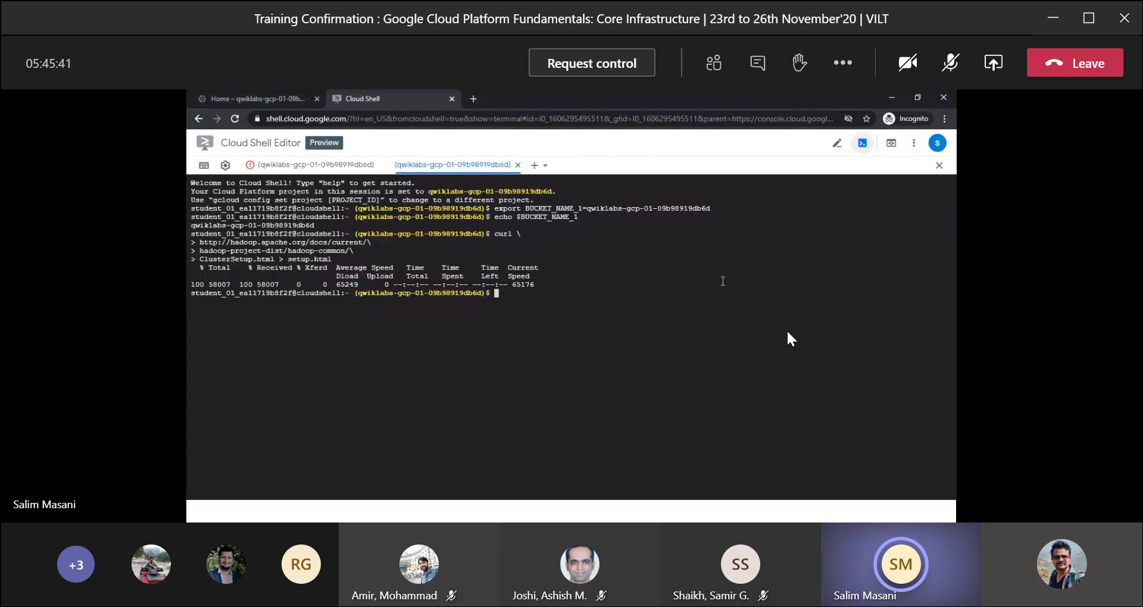
type("cp setup.html setup2.html cp setup.html setup3.html")
key("Return")
Copy setup.html to the bucket by running gsutil cp setup.html gs://$BUCKET_NAME_1/ in Cloud Shell.
key("alt+Tab")
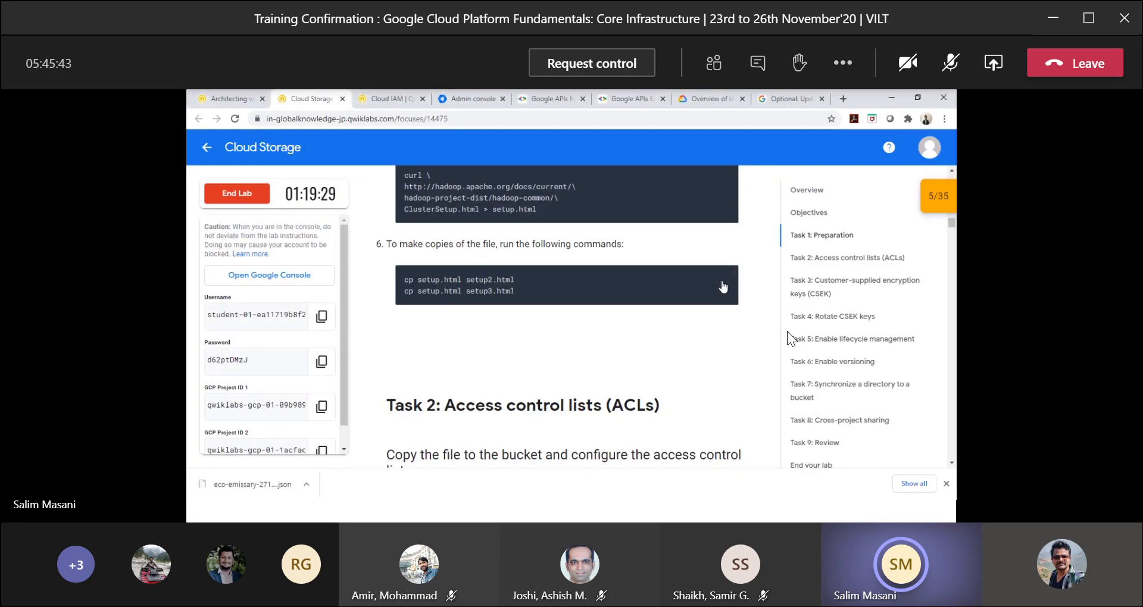
scroll(722, 287, "down", 6)
left_click(722, 203)
key("alt+Tab")
key("ctrl+v")
key("Return")
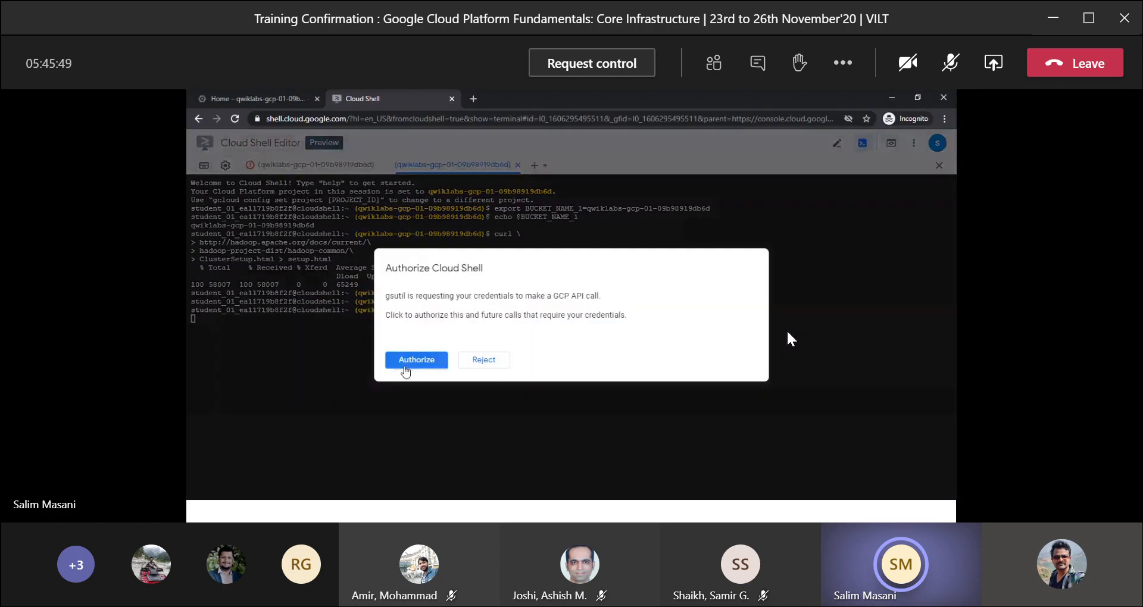
left_click(406, 366)
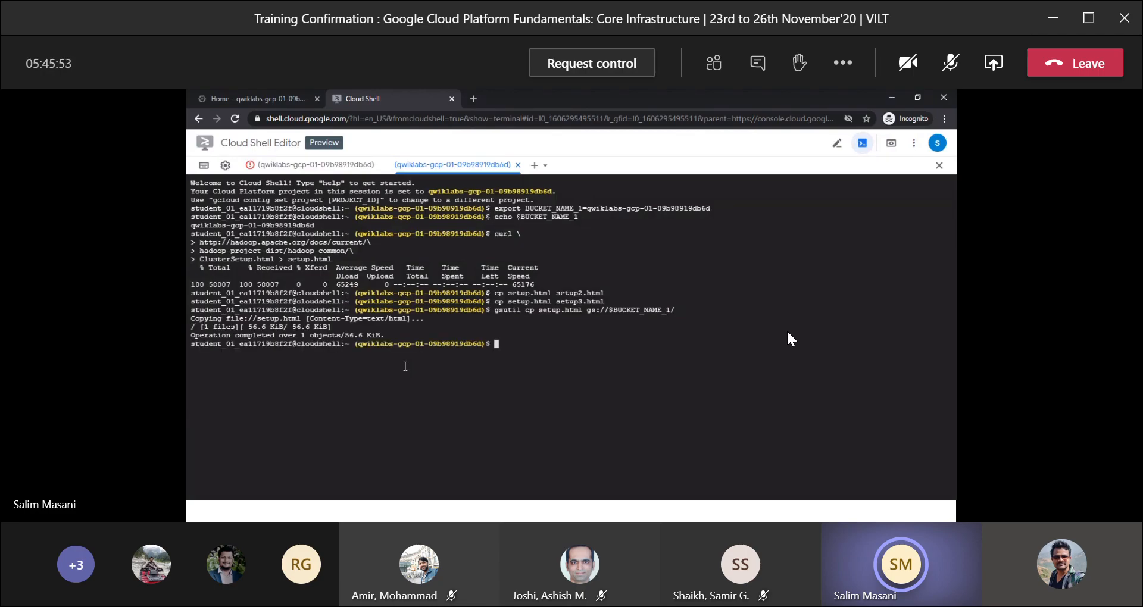
Save the default access list of the bucket's setup.html to acl.txt with gsutil acl get, and display it with cat acl.txt.
key("alt+Tab")
scroll(661, 288, "down", 2)
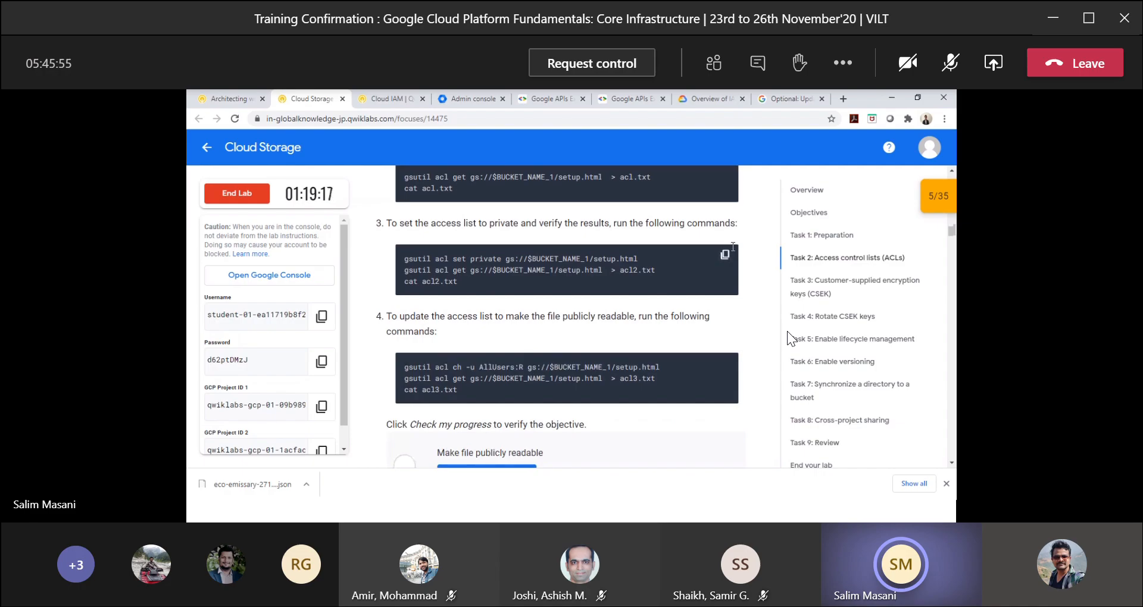
scroll(732, 246, "up", 3)
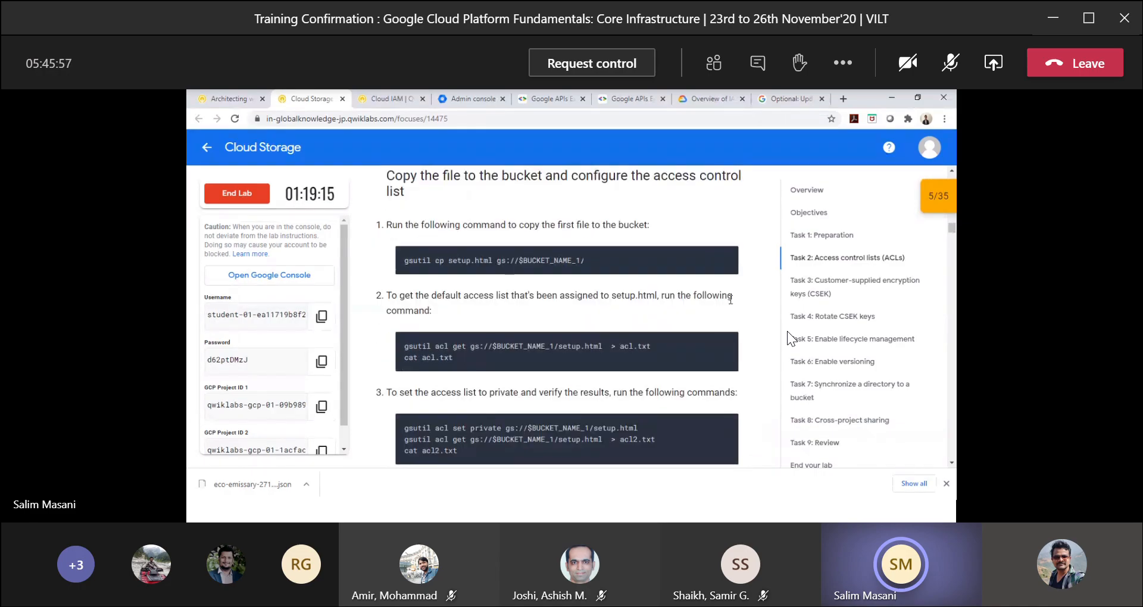
left_click(726, 343)
key("alt+Tab")
key("ctrl+v")
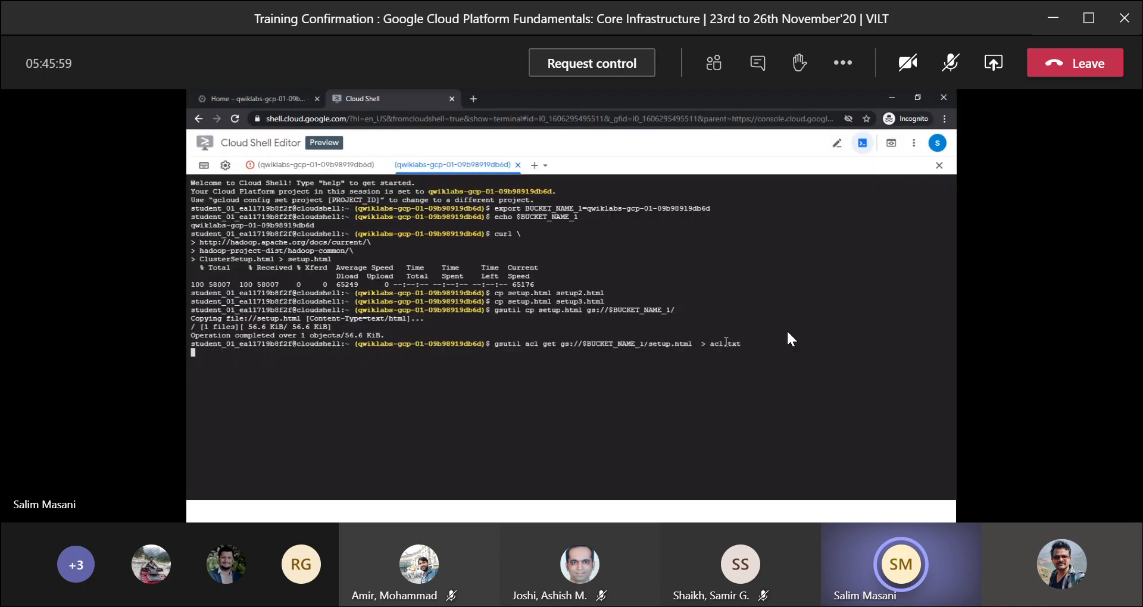
type("cat acl.txt")
key("Return")
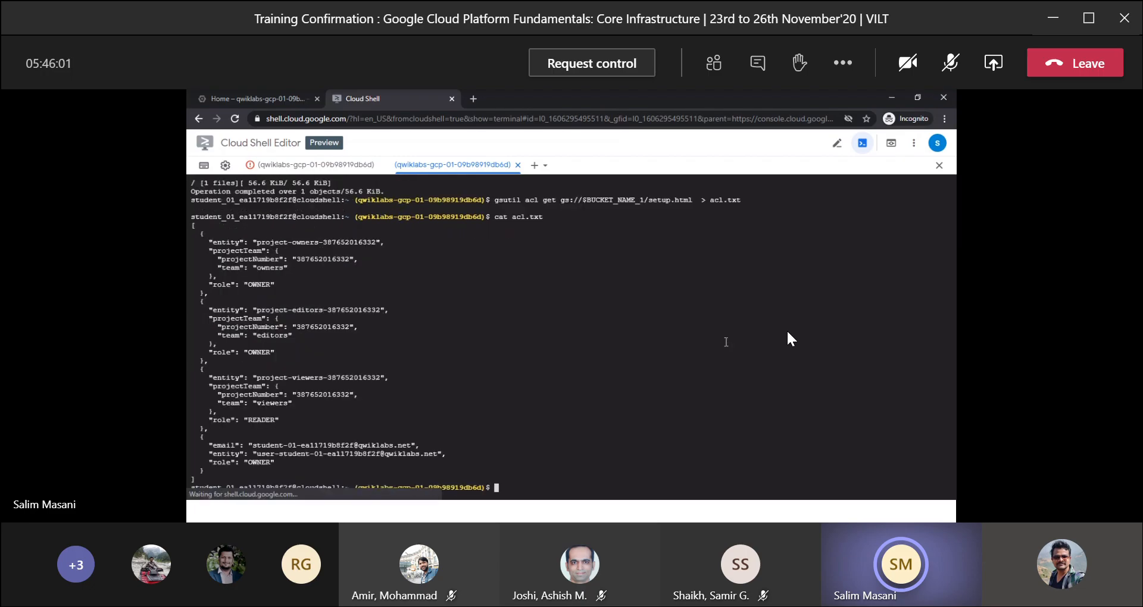
Set the access list of the bucket's setup.html to private, save it to acl2.txt and display that file using the lab's commands.
key("alt+Tab")
scroll(726, 341, "down", 2)
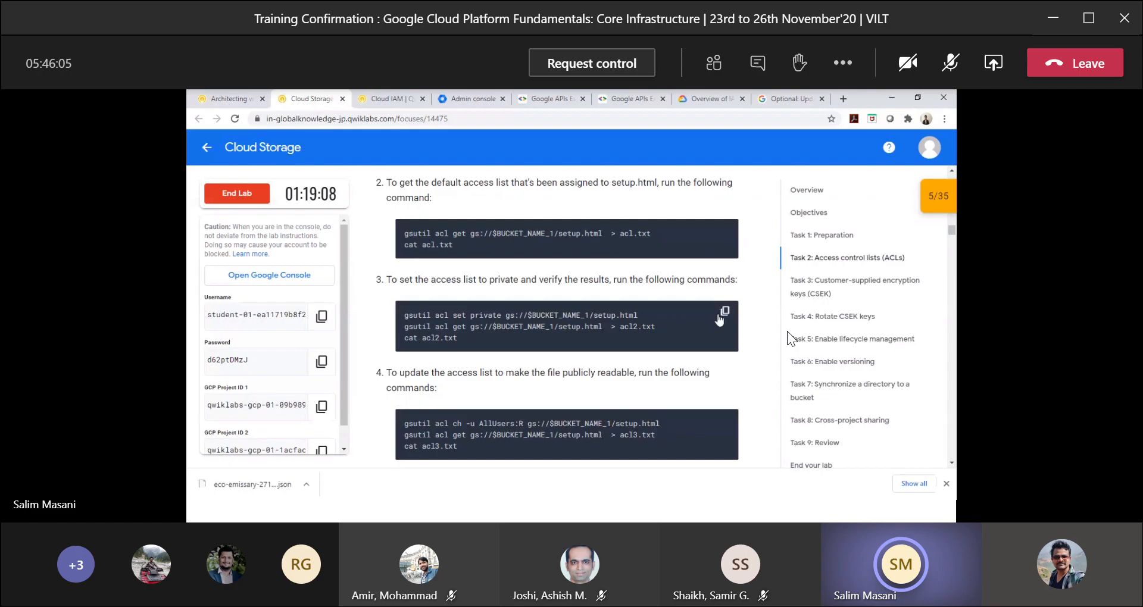
left_click(724, 311)
key("alt+Tab")
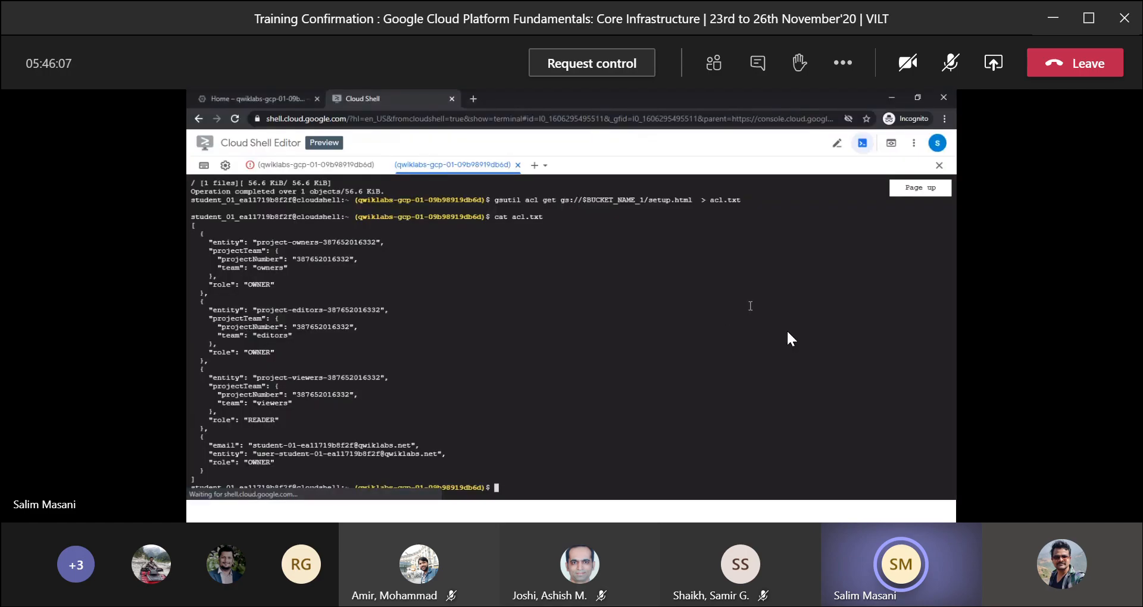
key("ctrl+v")
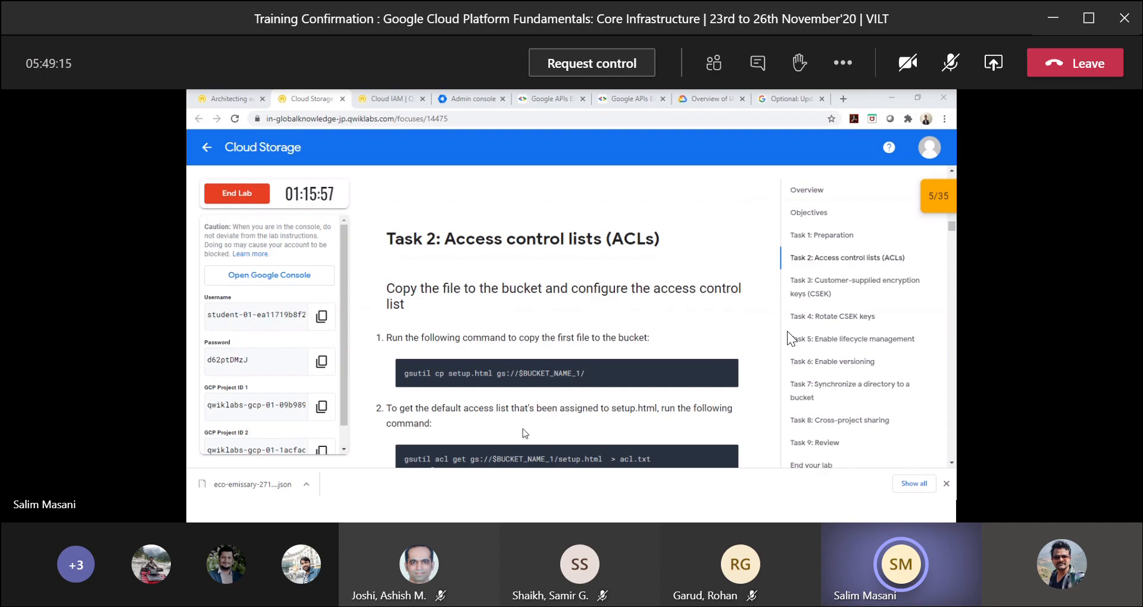
Compare the lab's Task 2 access control list instructions with the commands already run in Cloud Shell.
left_click(640, 397)
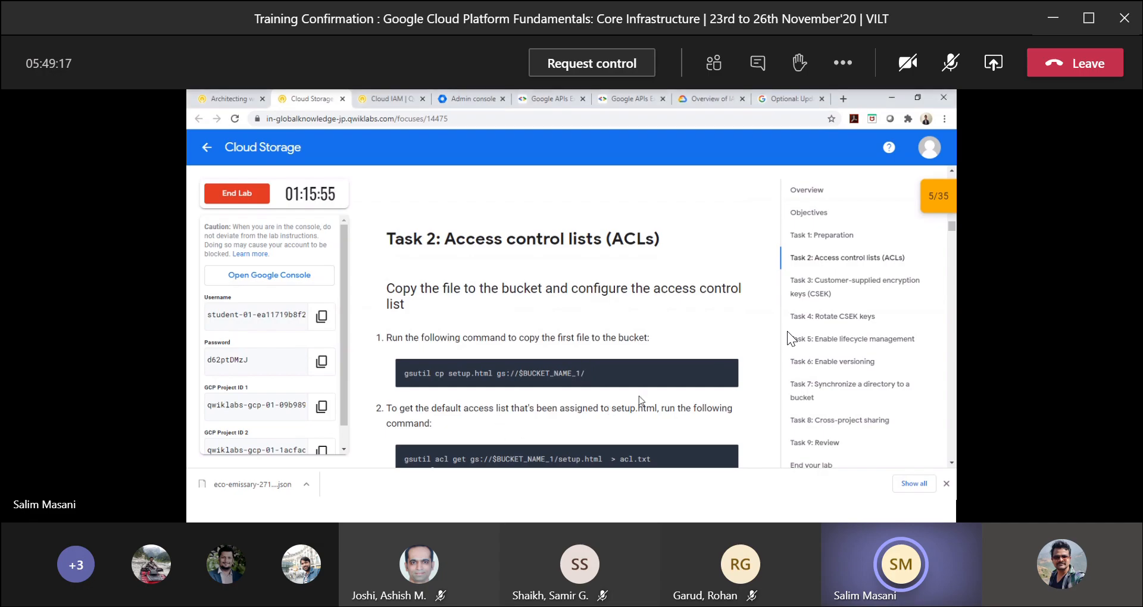
key("alt+Tab")
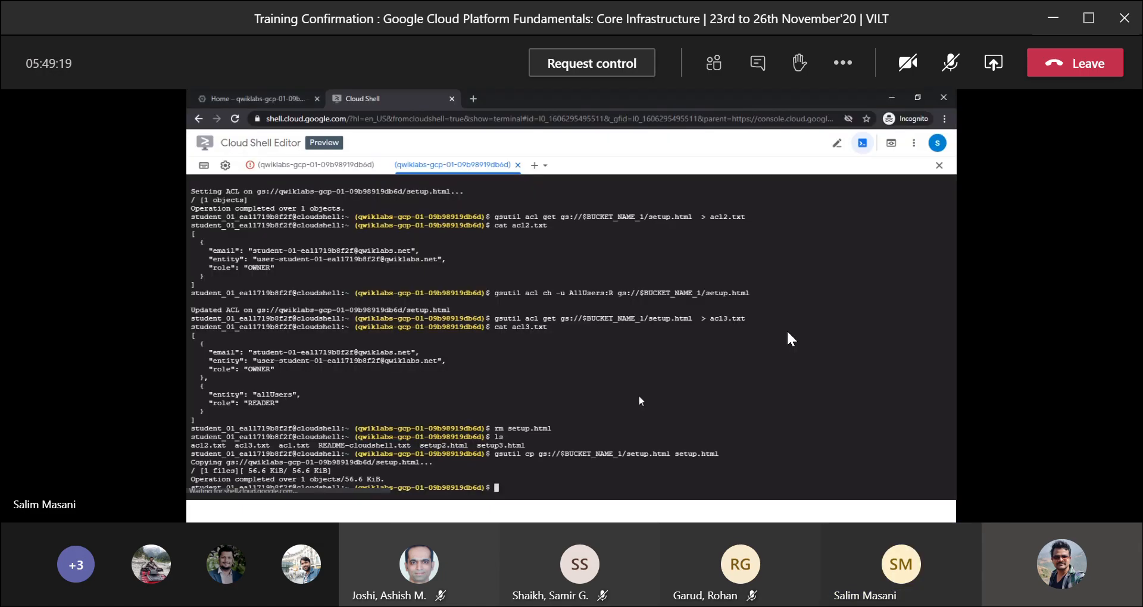
key("Return")
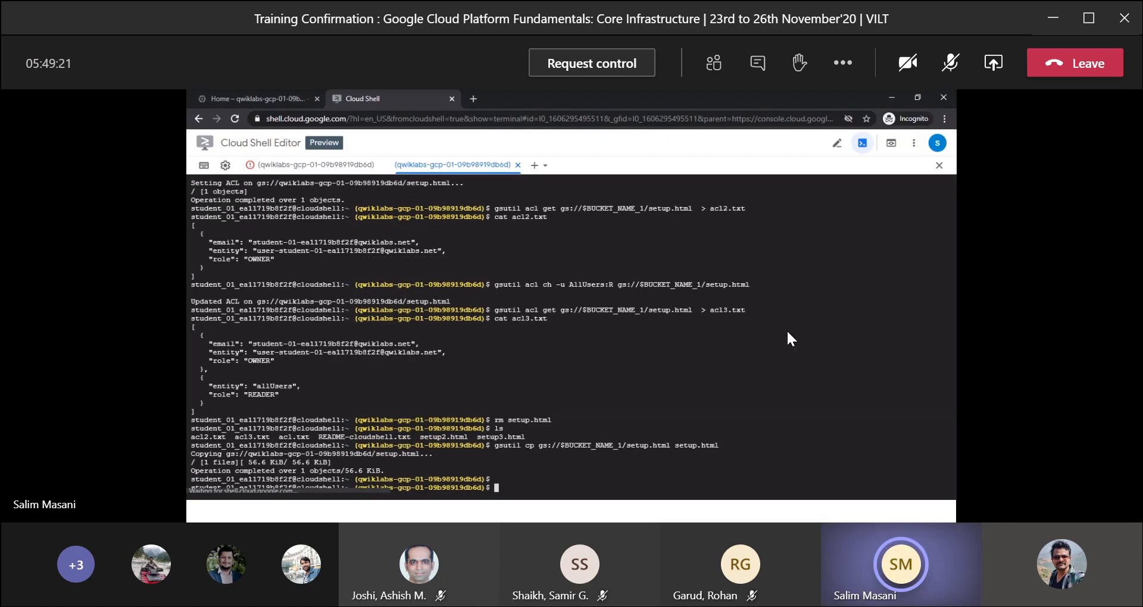
key("alt+Tab")
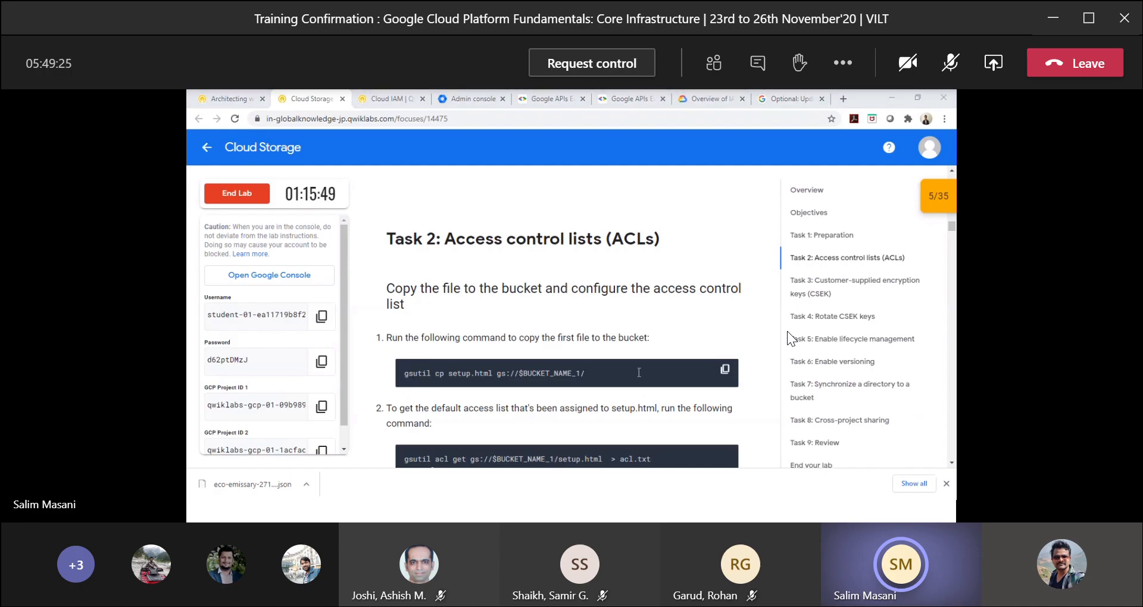
key("alt+Tab")
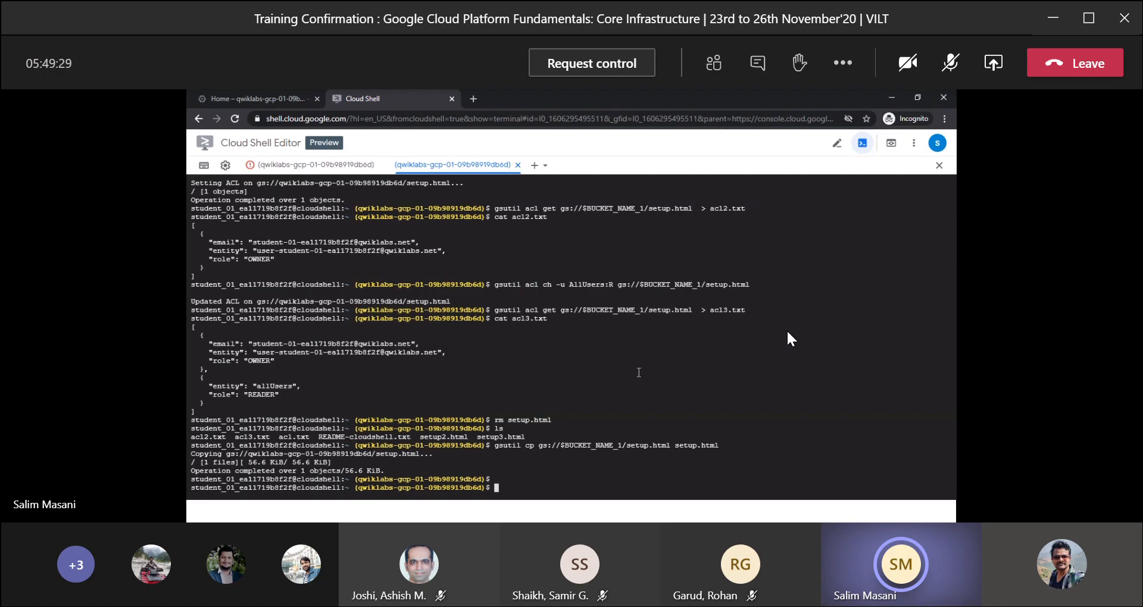
key("alt+Tab")
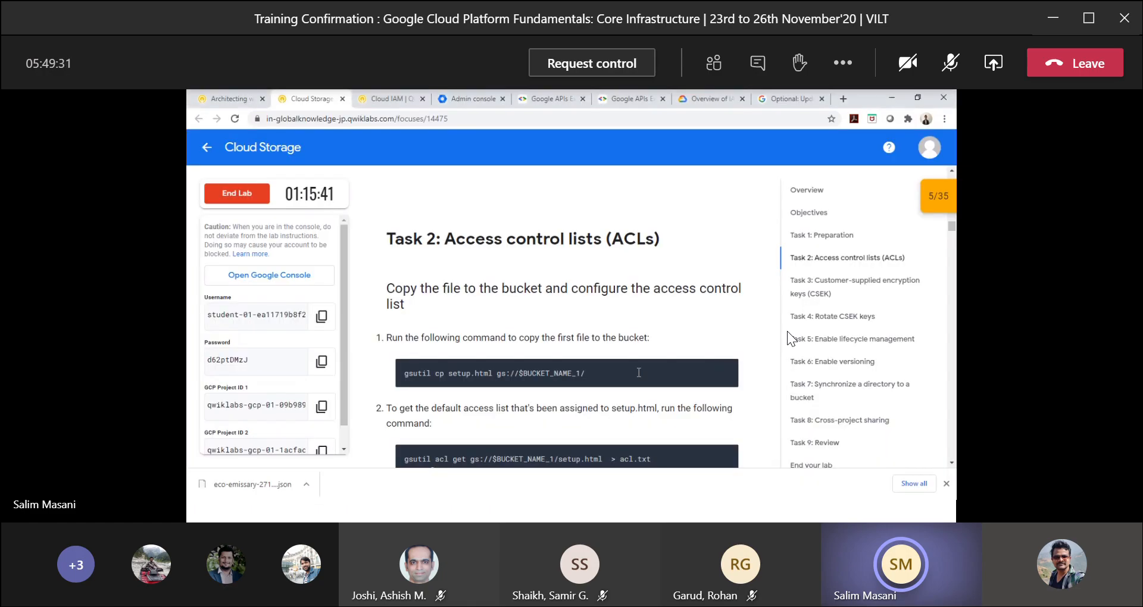
scroll(638, 373, "up", 1)
scroll(638, 373, "down", 10)
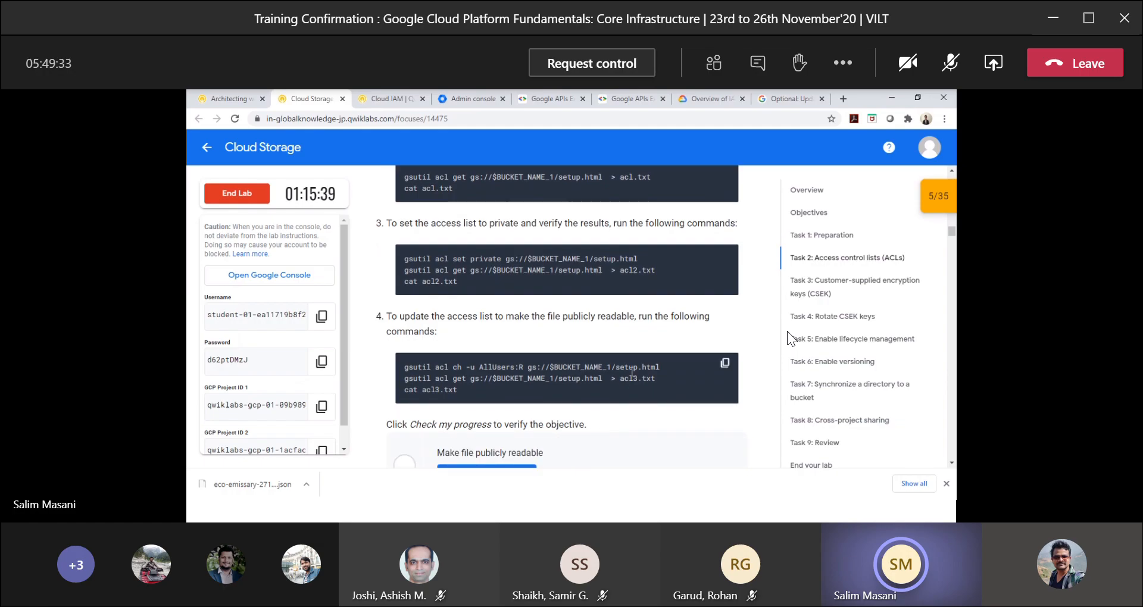
scroll(631, 372, "down", 6)
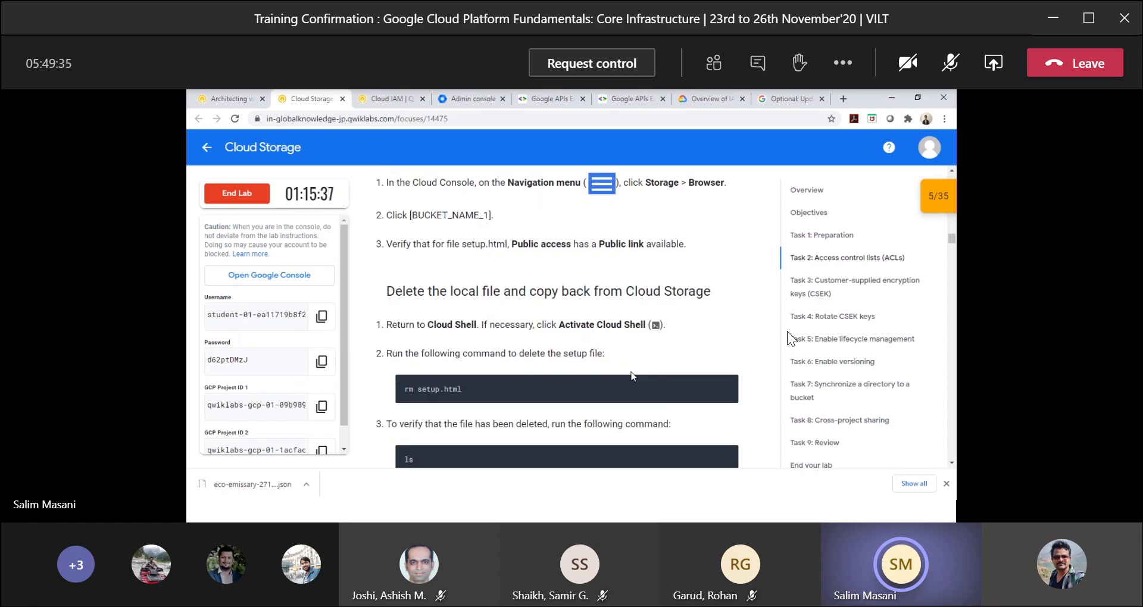
scroll(632, 375, "down", 2)
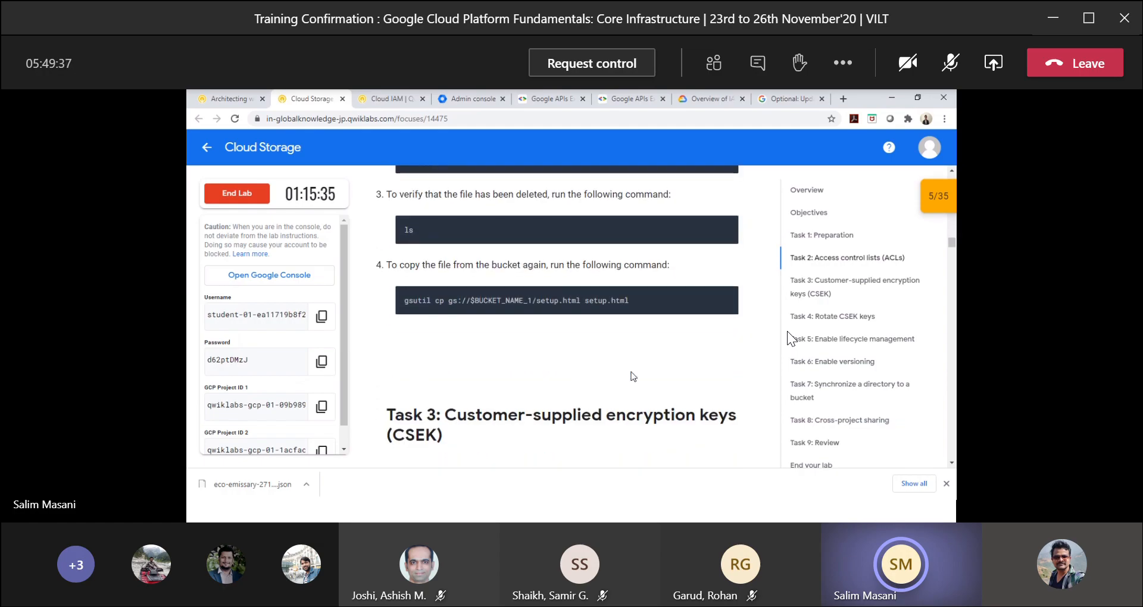
key("alt+Tab")
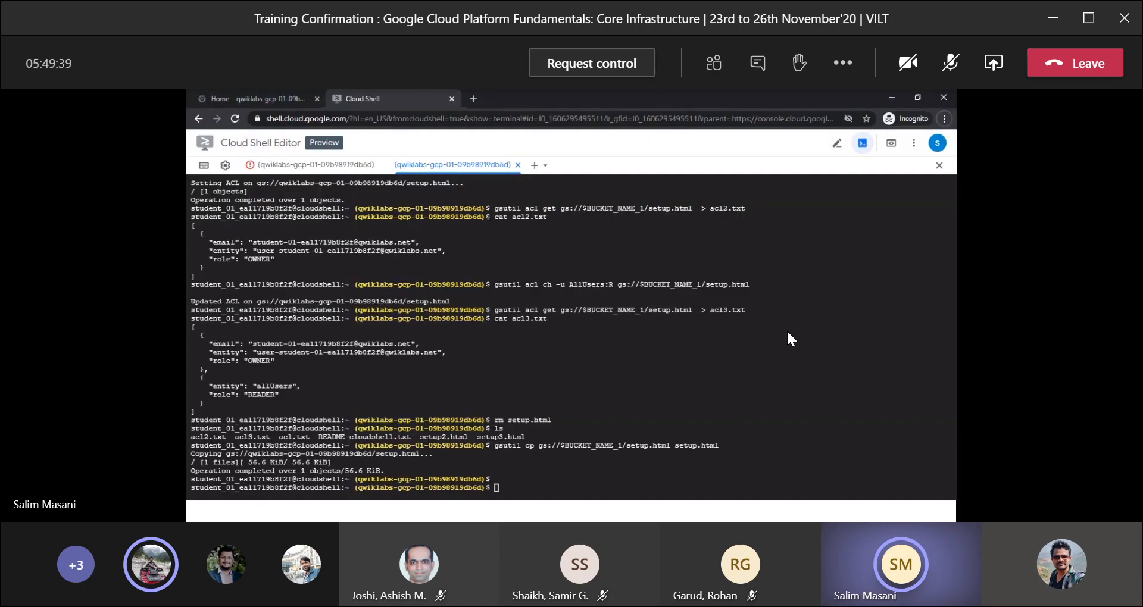
Generate an AES-256 base-64 CSEK key by running the lab's Task 3 python3 command in Cloud Shell.
key("alt+Tab")
scroll(662, 348, "down", 2)
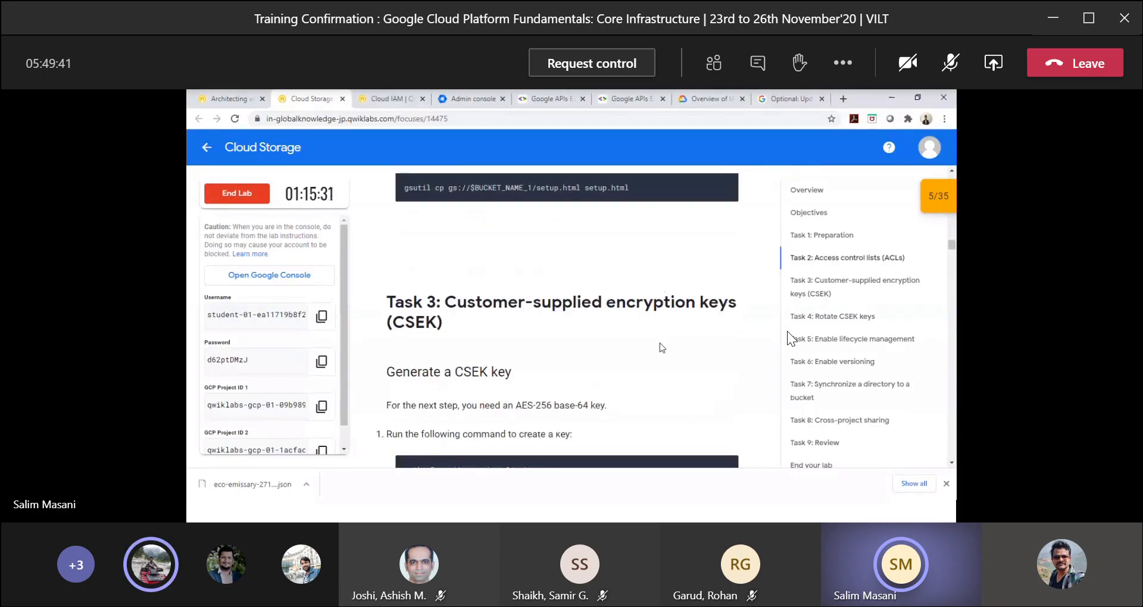
scroll(662, 347, "down", 2)
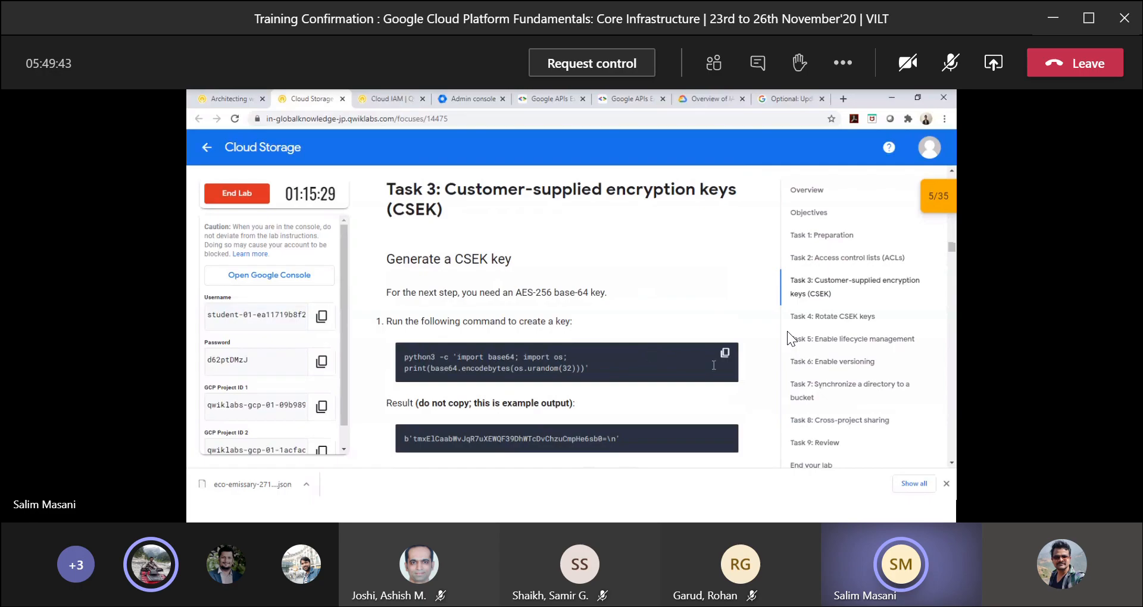
left_click(726, 355)
key("alt+Tab")
key("ctrl+v")
key("Return")
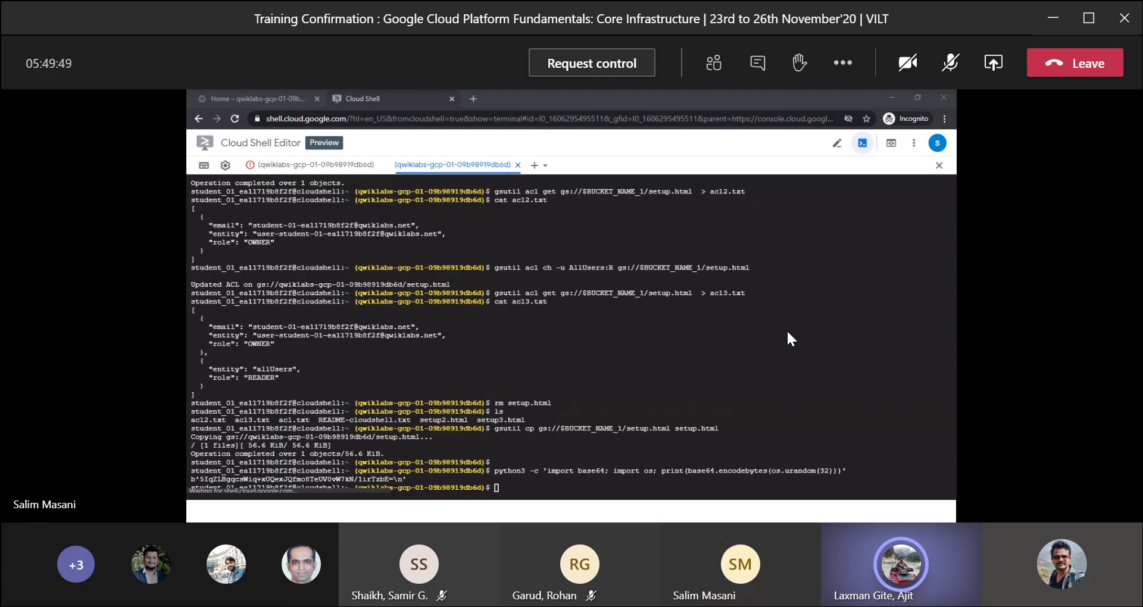
key("alt+Tab")
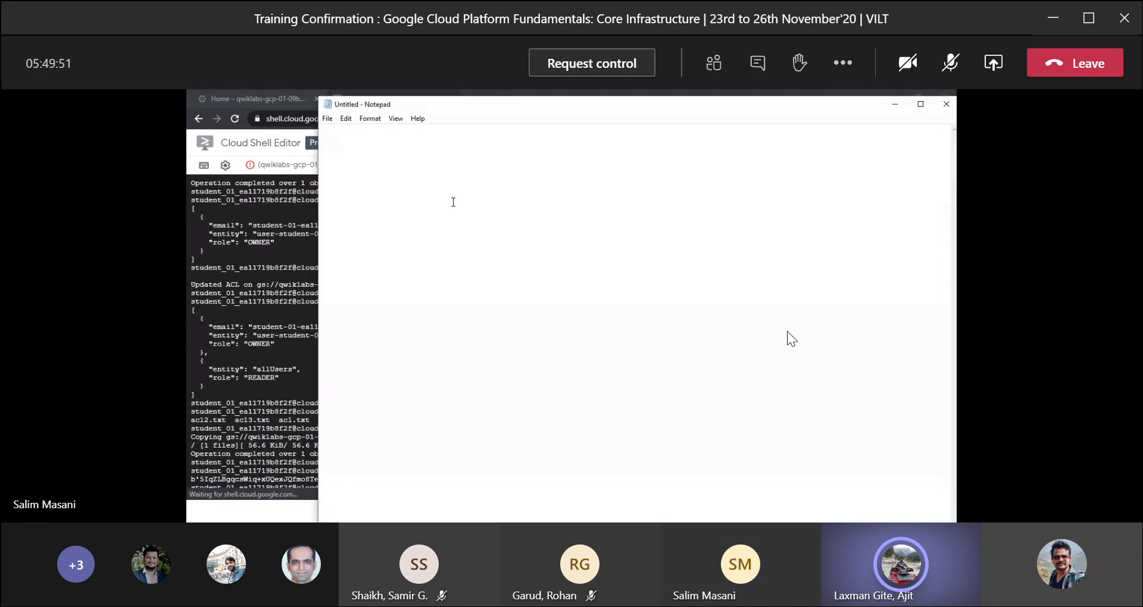
key("alt+Tab")
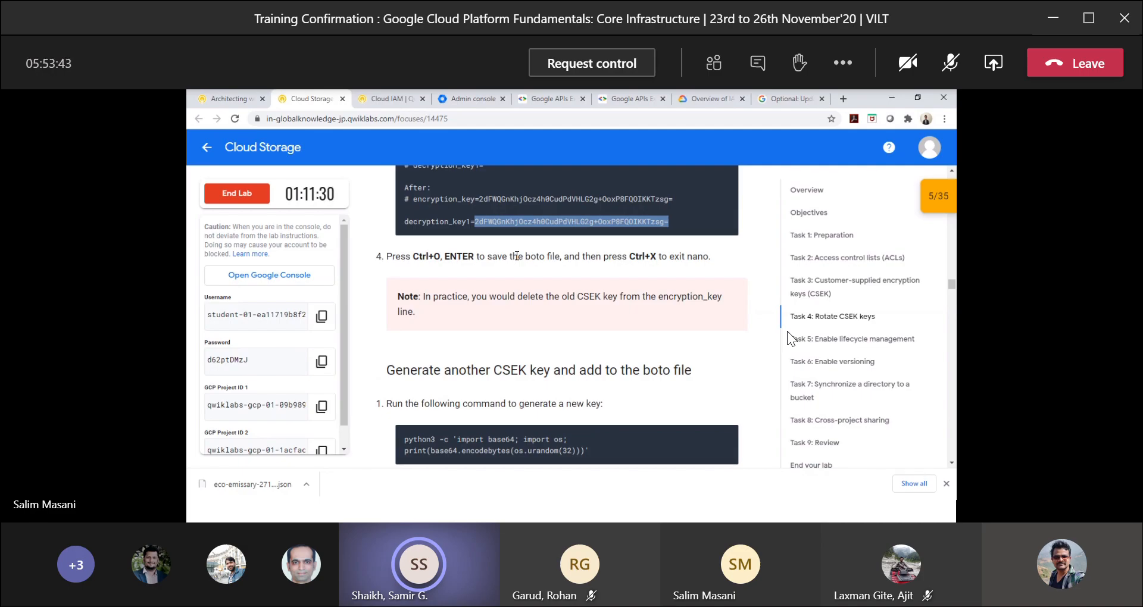
Review the lab instructions for rotating CSEK keys in Task 4 and the preceding encrypted upload steps in Task 3.
scroll(516, 256, "up", 2)
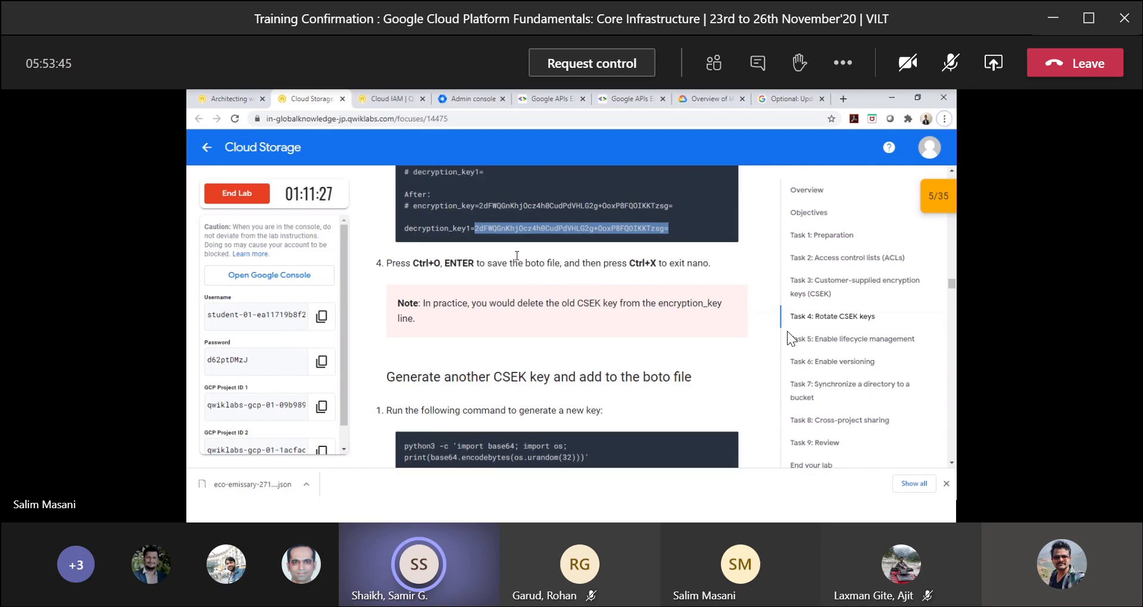
scroll(516, 256, "up", 5)
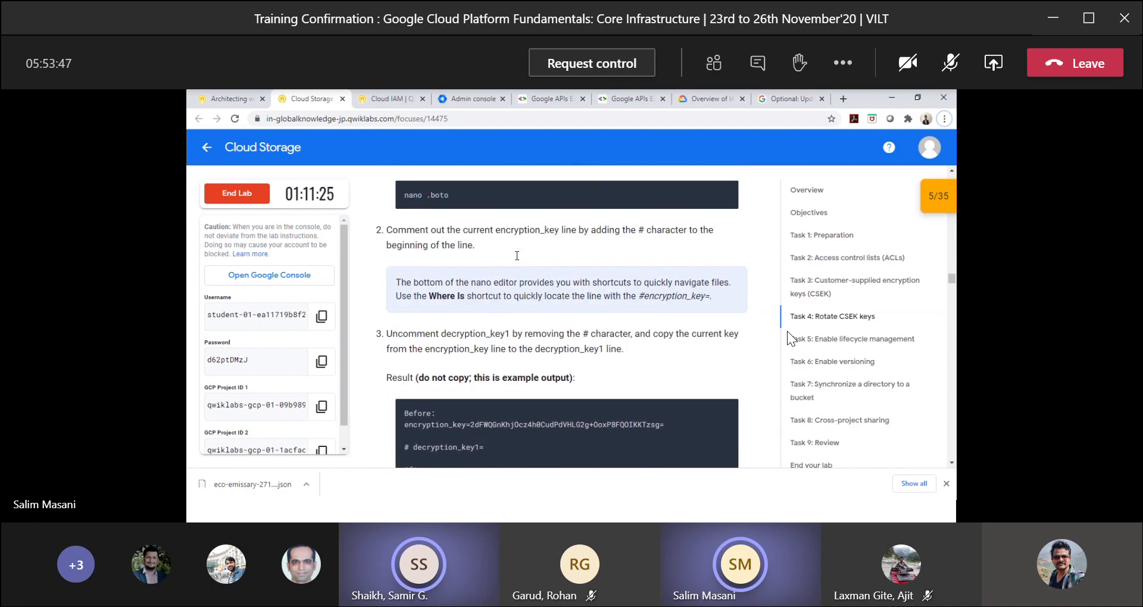
scroll(516, 256, "down", 4)
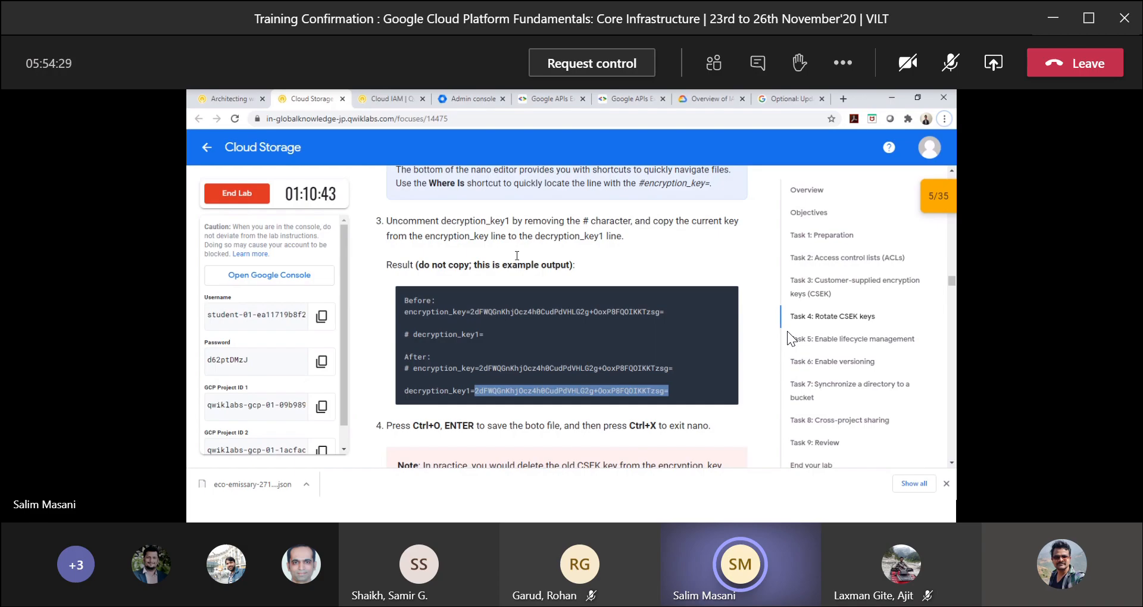
scroll(516, 256, "up", 2)
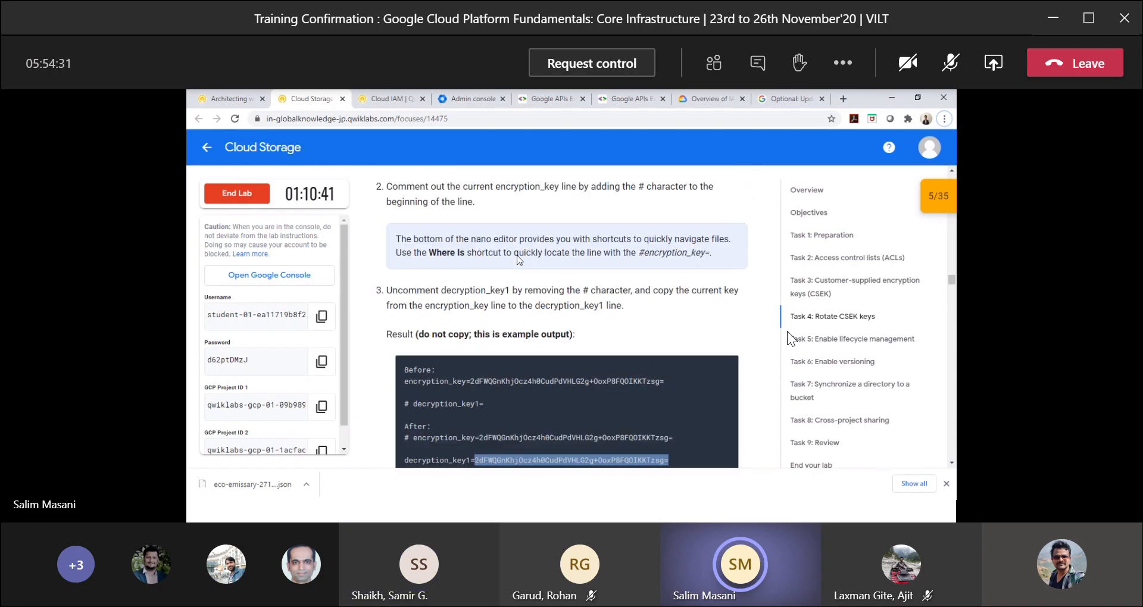
scroll(519, 260, "up", 4)
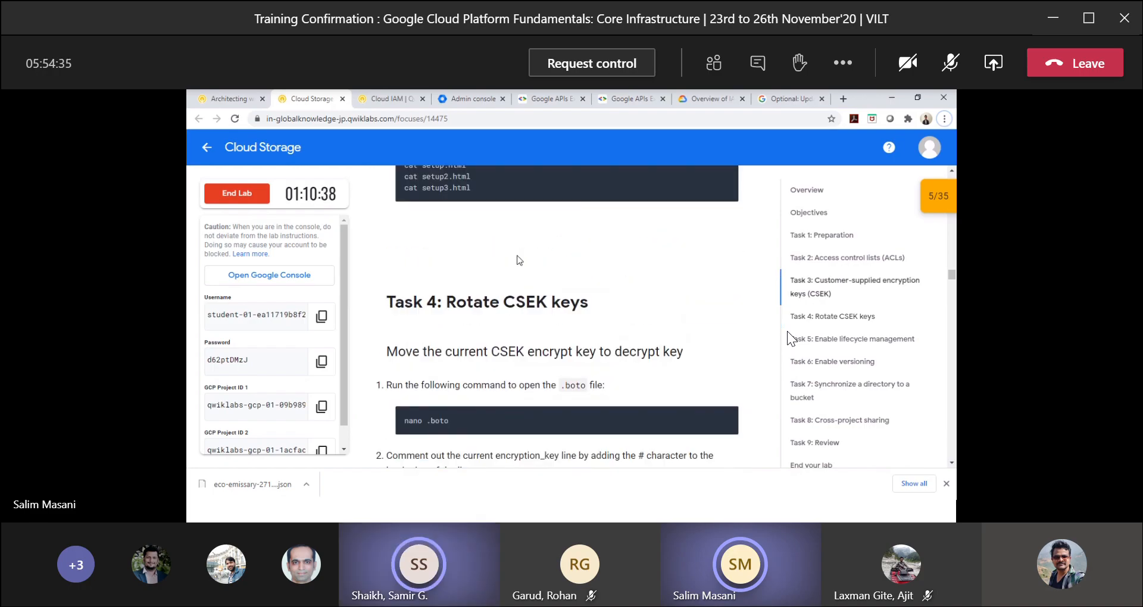
scroll(519, 260, "up", 1)
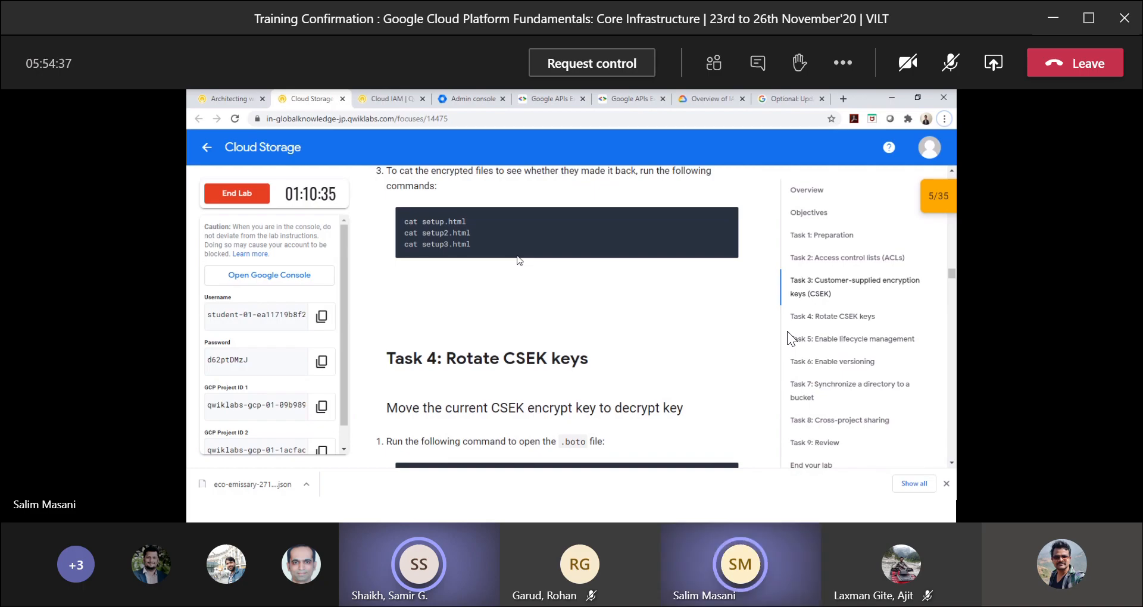
scroll(519, 260, "up", 4)
scroll(517, 255, "up", 7)
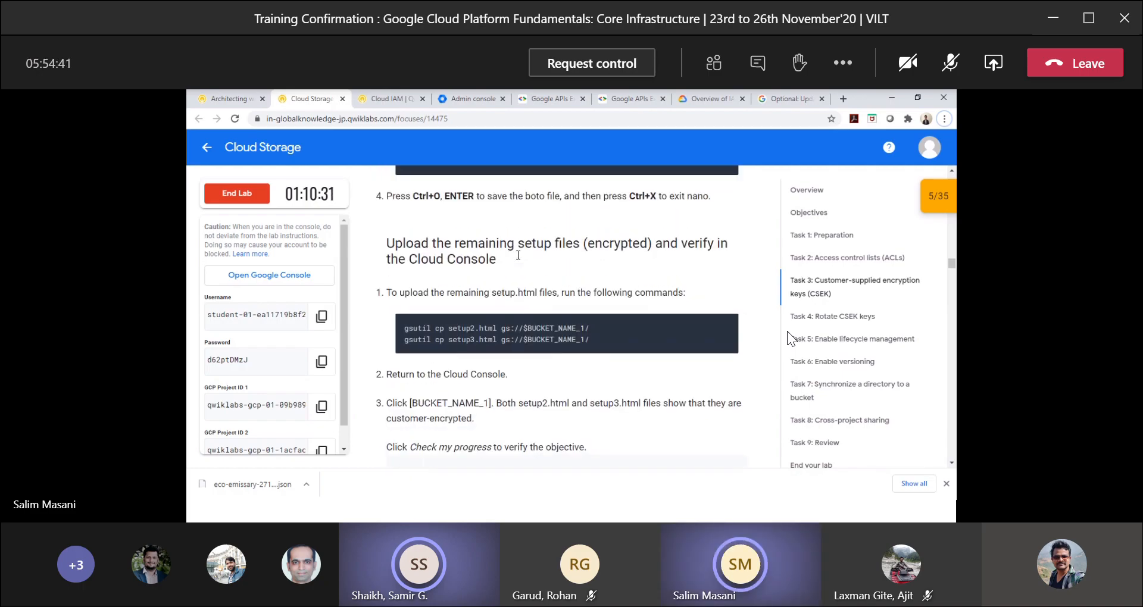
Switch to the Cloud Shell window and paste the lab's gsutil config -n command into the .boto file open in nano.
scroll(518, 255, "up", 4)
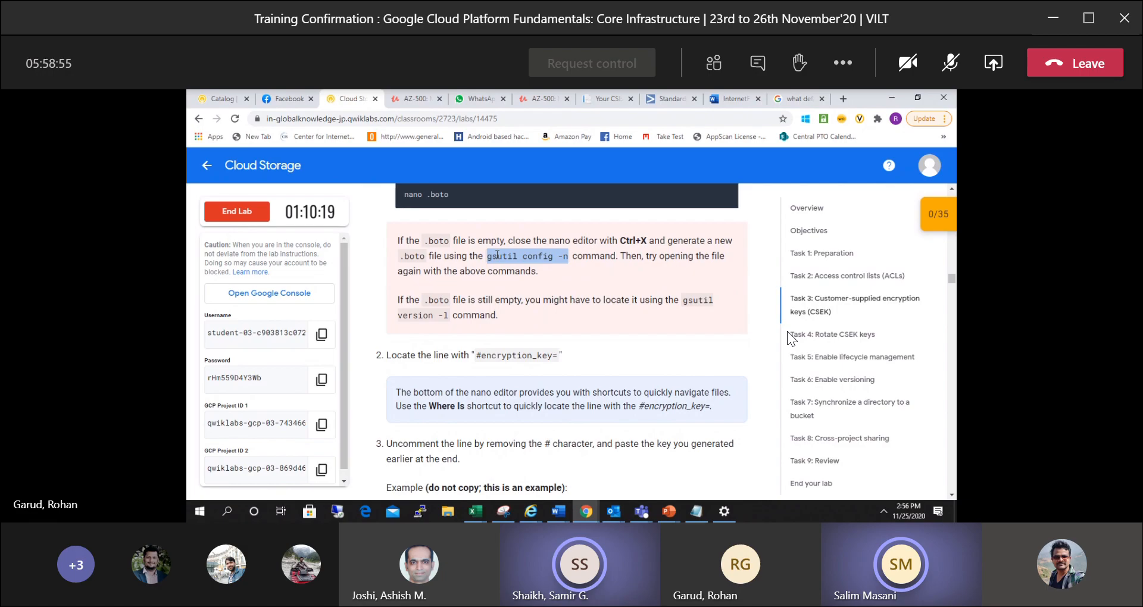
mouse_move(583, 515)
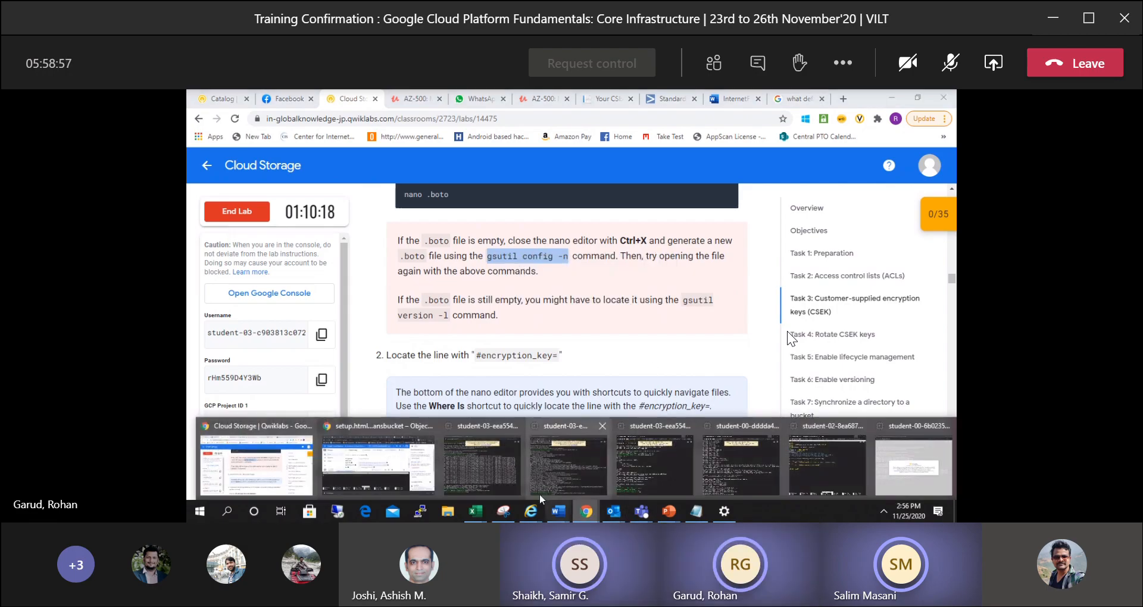
left_click(376, 432)
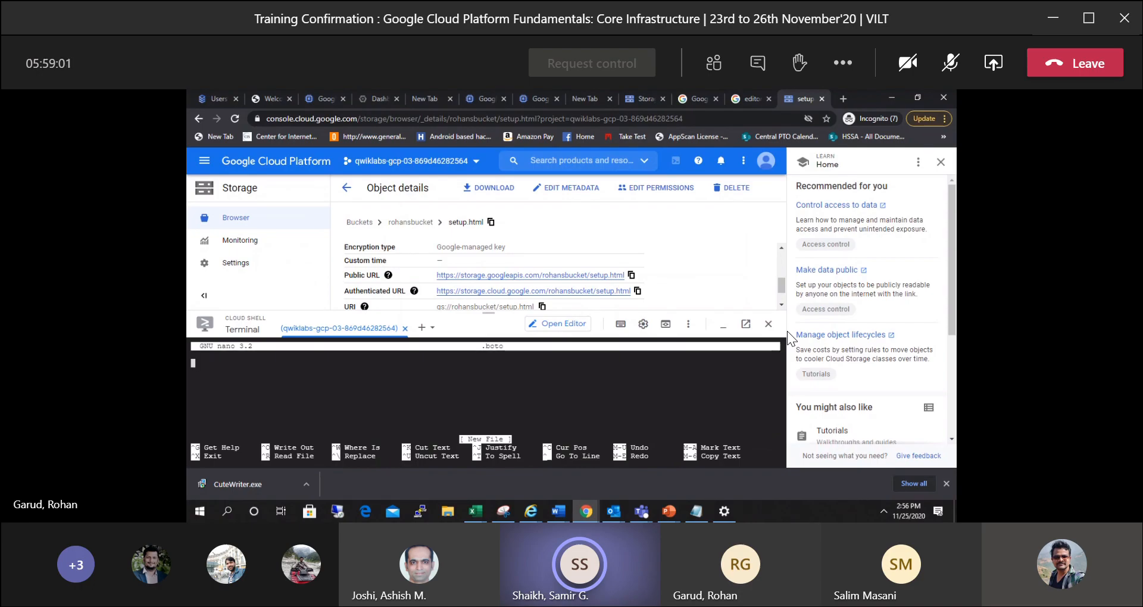
key("ctrl+v")
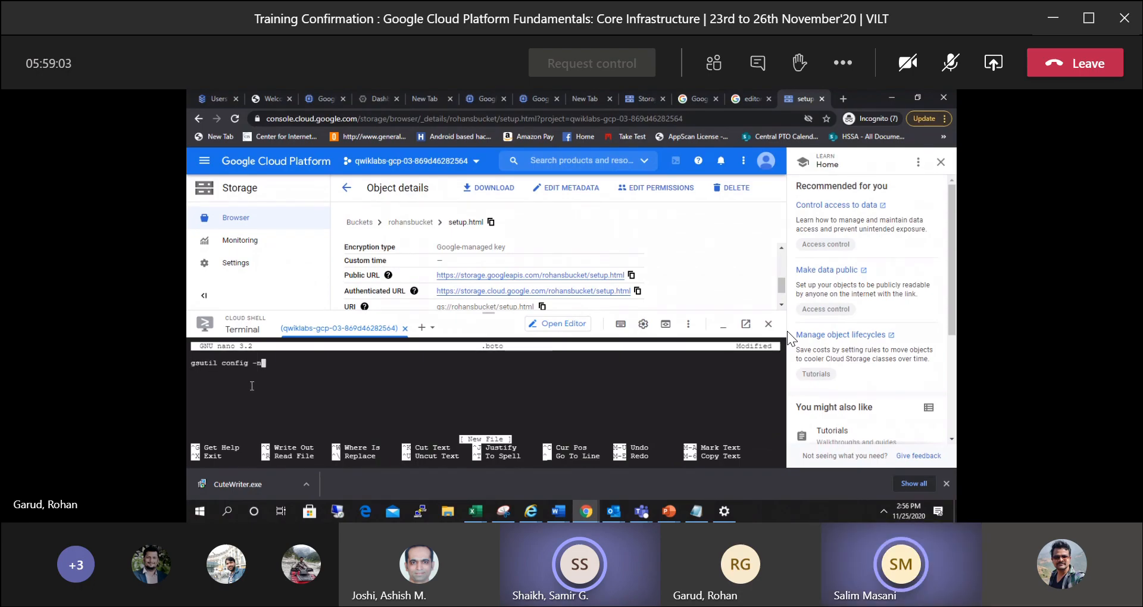
key("Return")
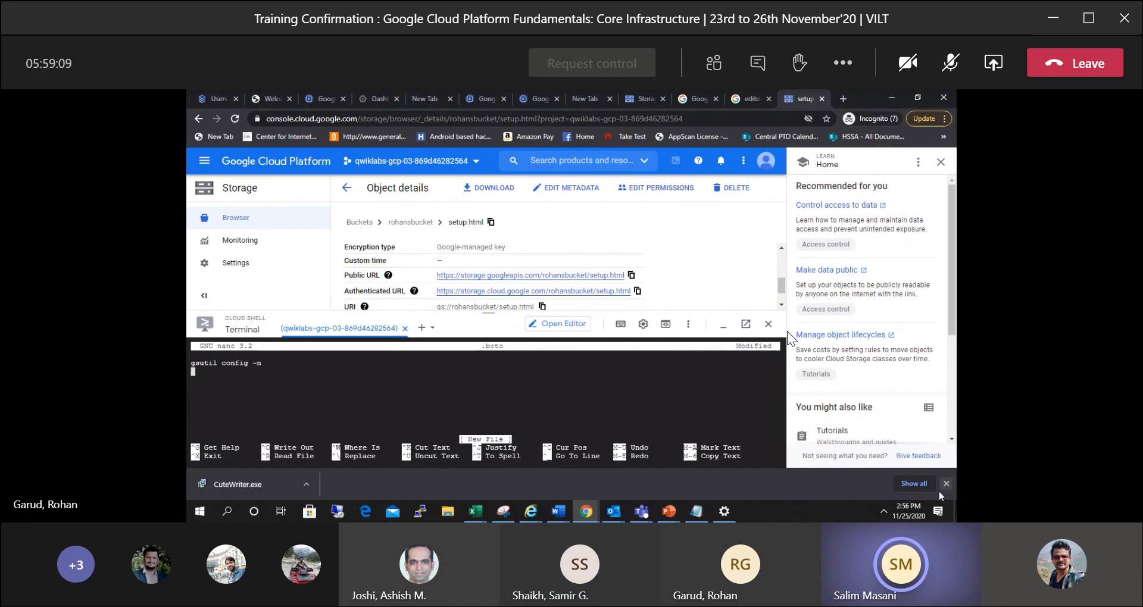
Save the modified buffer under the file name .boto and exit nano.
key("ctrl+x")
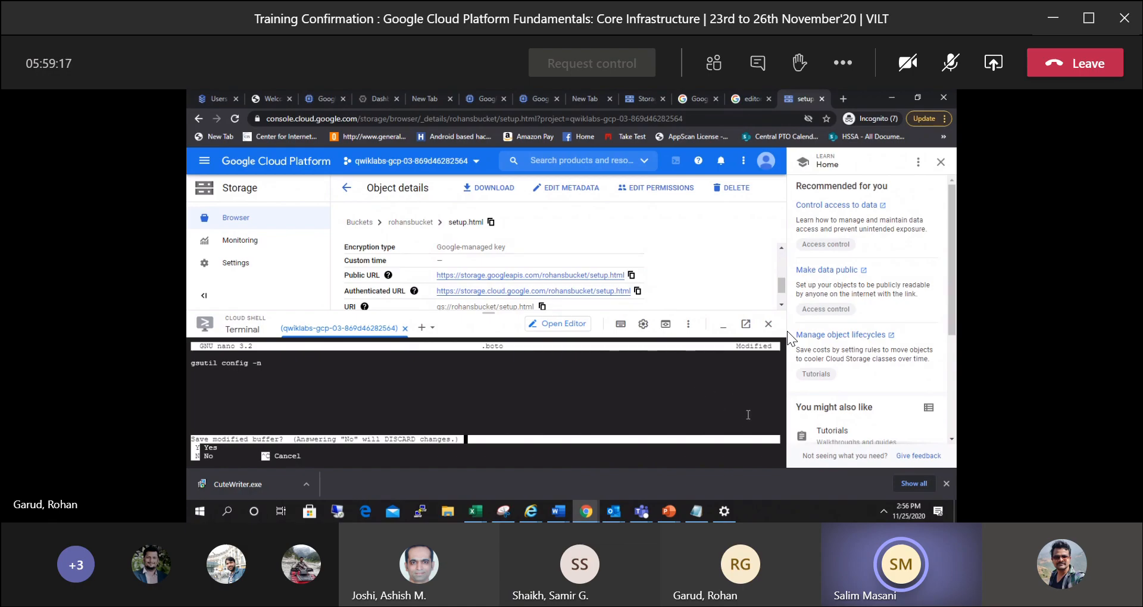
key("y")
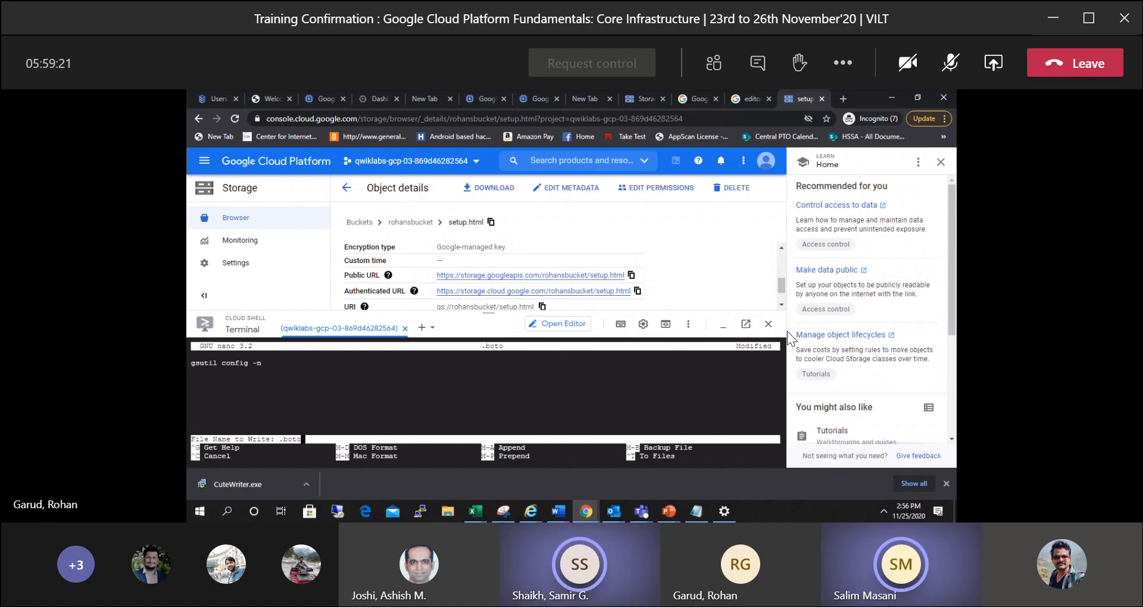
type("y")
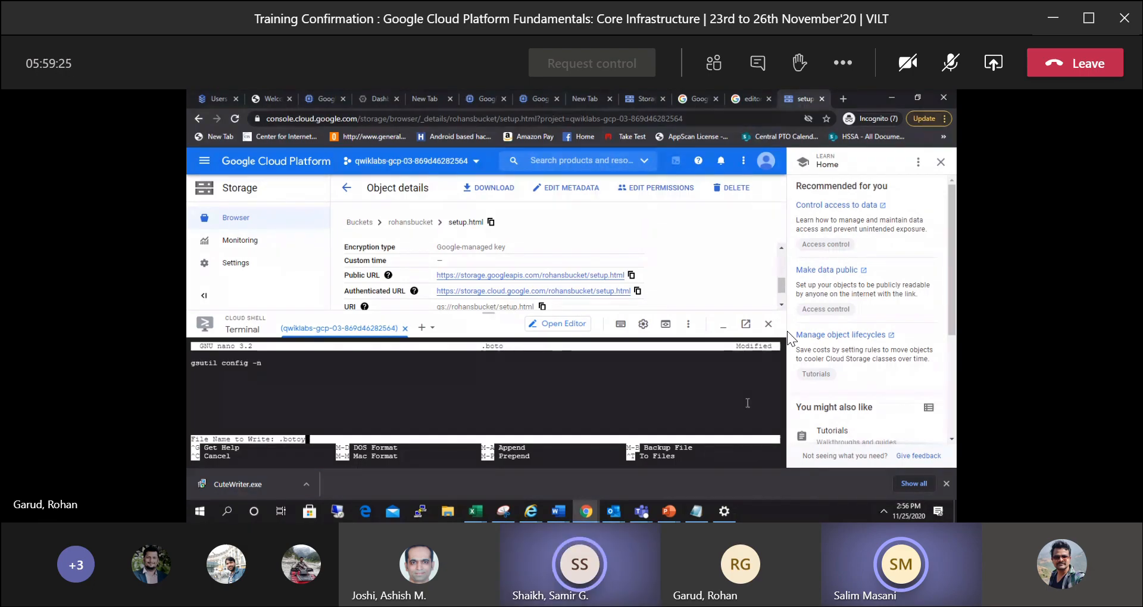
key("BackSpace")
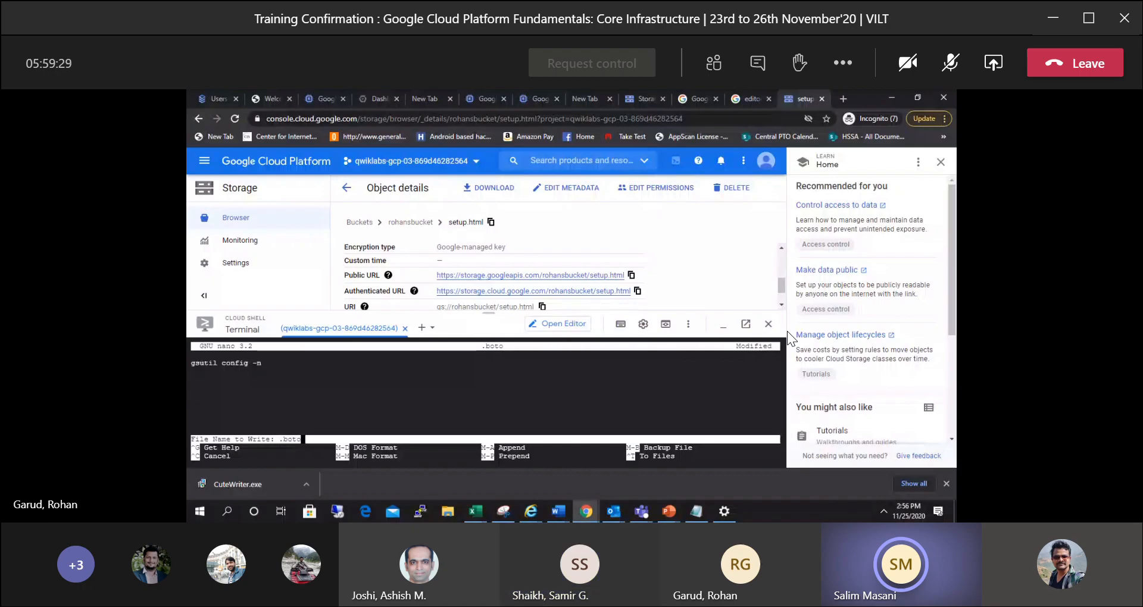
key("Return")
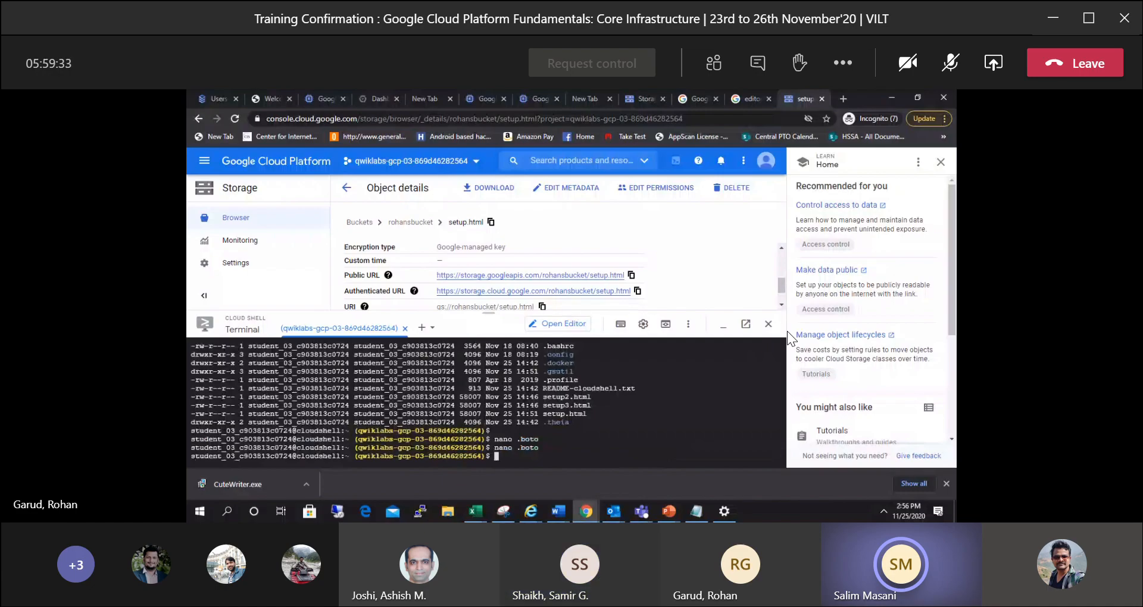
Reopen .boto in nano, search for #encryption and go to the end of the #encryption_key= line.
key("Up")
key("Return")
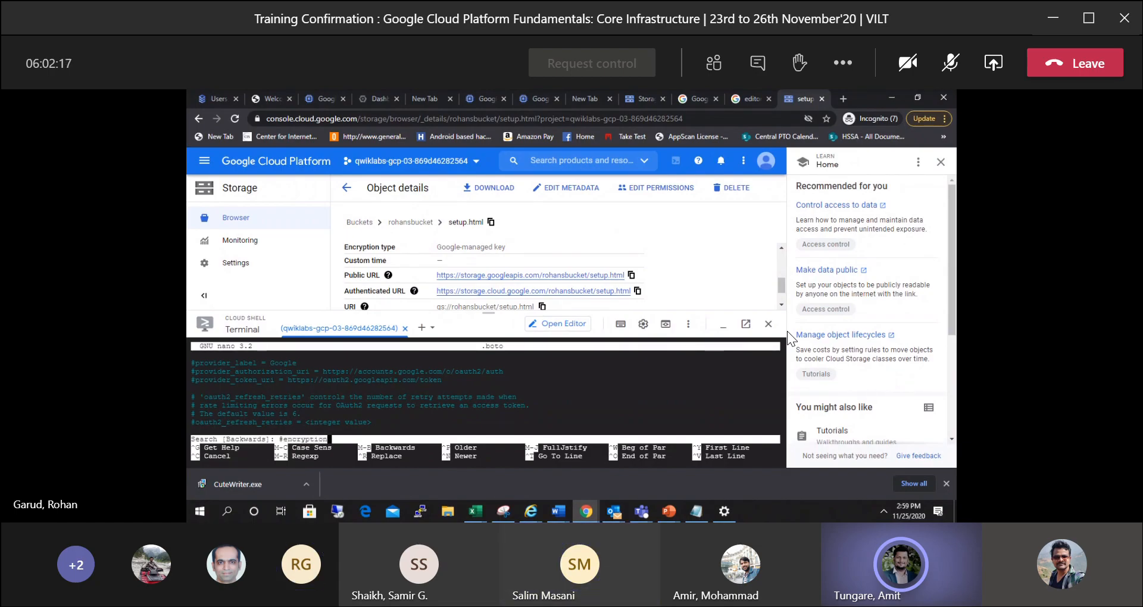
key("Return")
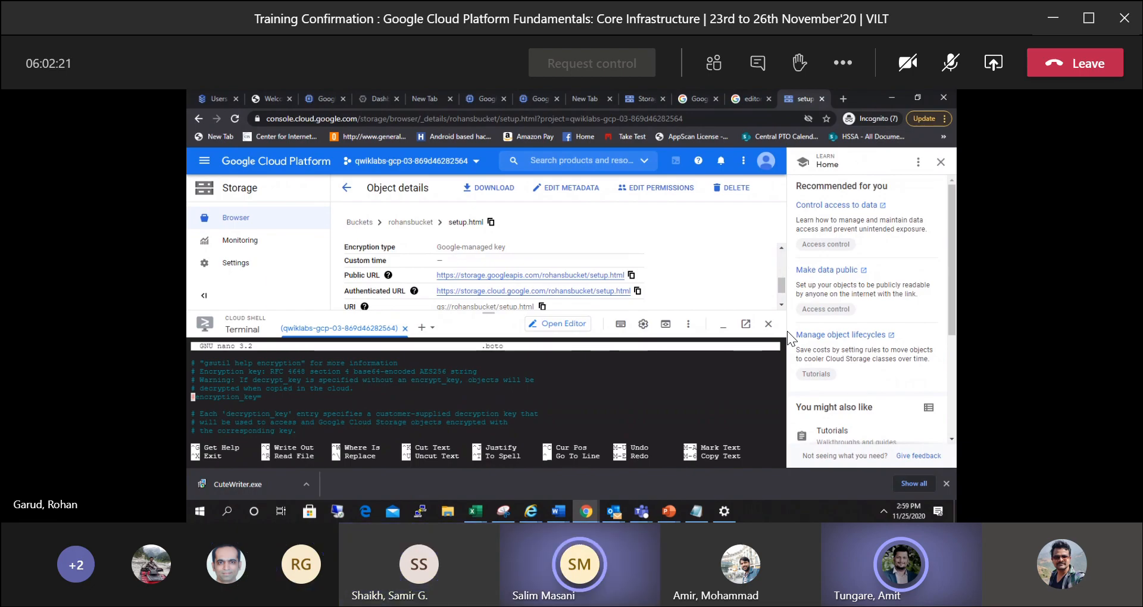
key("Right")
key("Right")
key("Right")
key("Right")
key("Right")
key("Right")
key("Right")
key("Right")
key("Right")
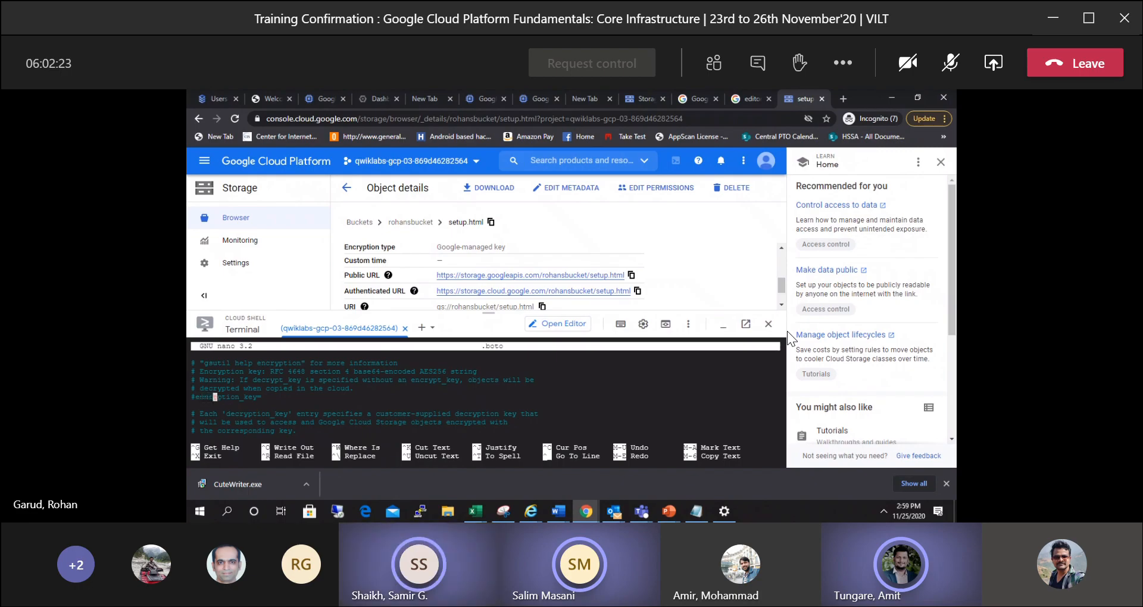
key("Right")
key("Right")
key("Right")
key("Right")
key("Right")
key("Right")
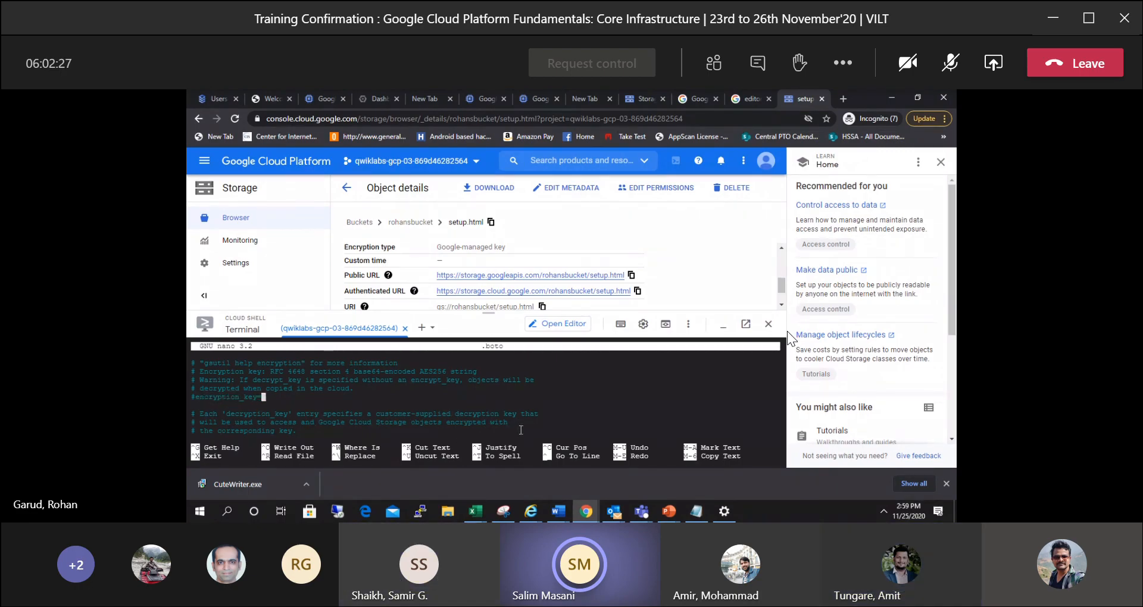
Examine the earlier Cloud Shell output for the base-64 key generated by the python3 command and the ls -al file listing.
key("ctrl+x")
scroll(502, 376, "down", 1)
type("ls -al")
key("Return")
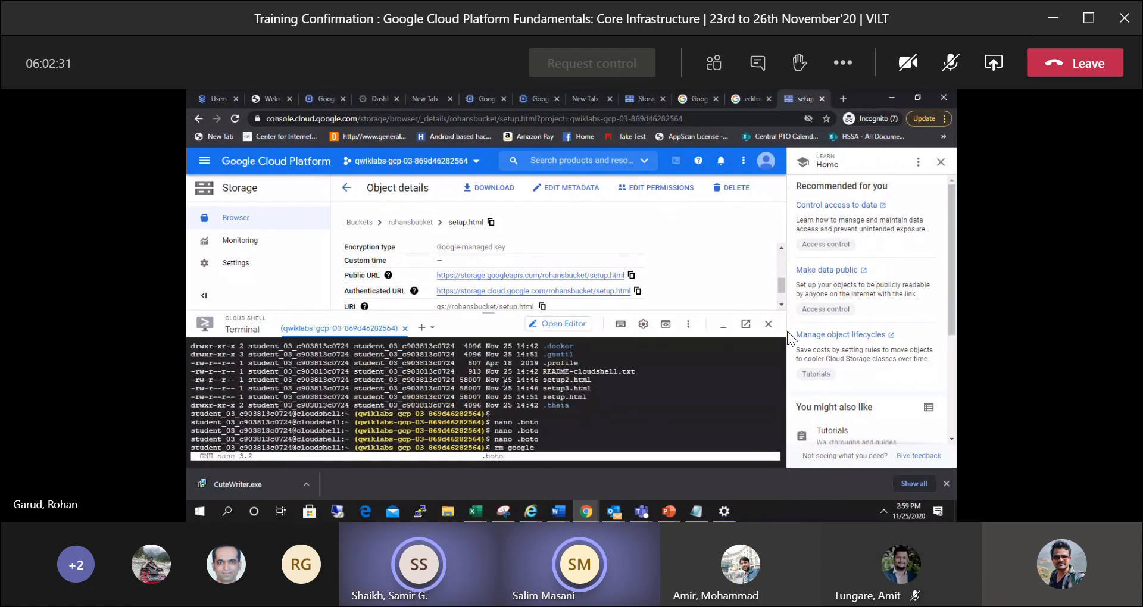
scroll(505, 383, "up", 1)
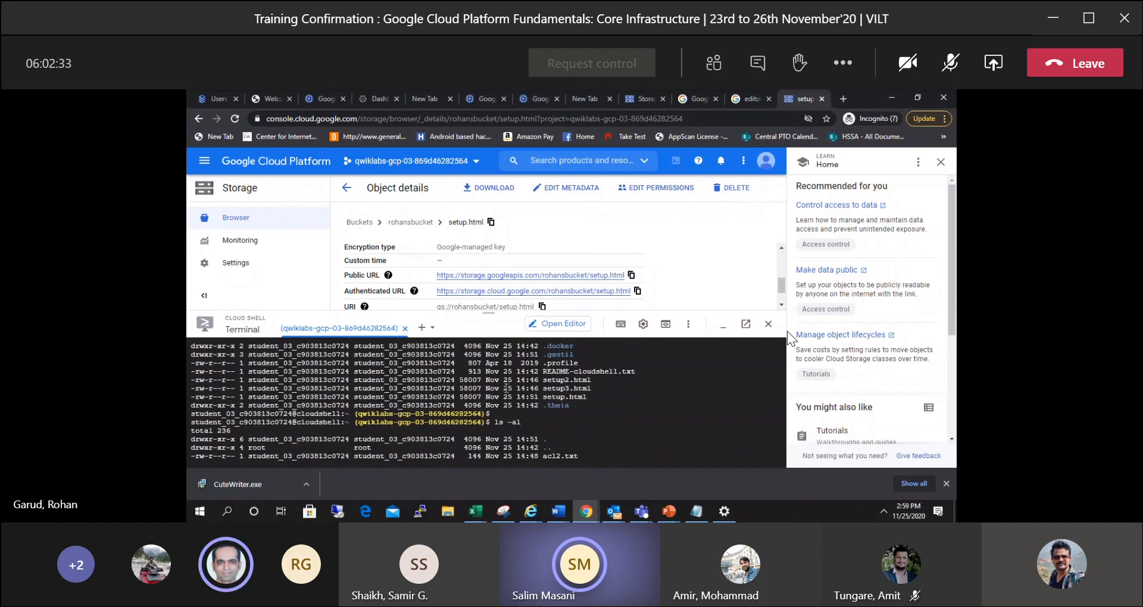
scroll(506, 388, "up", 2)
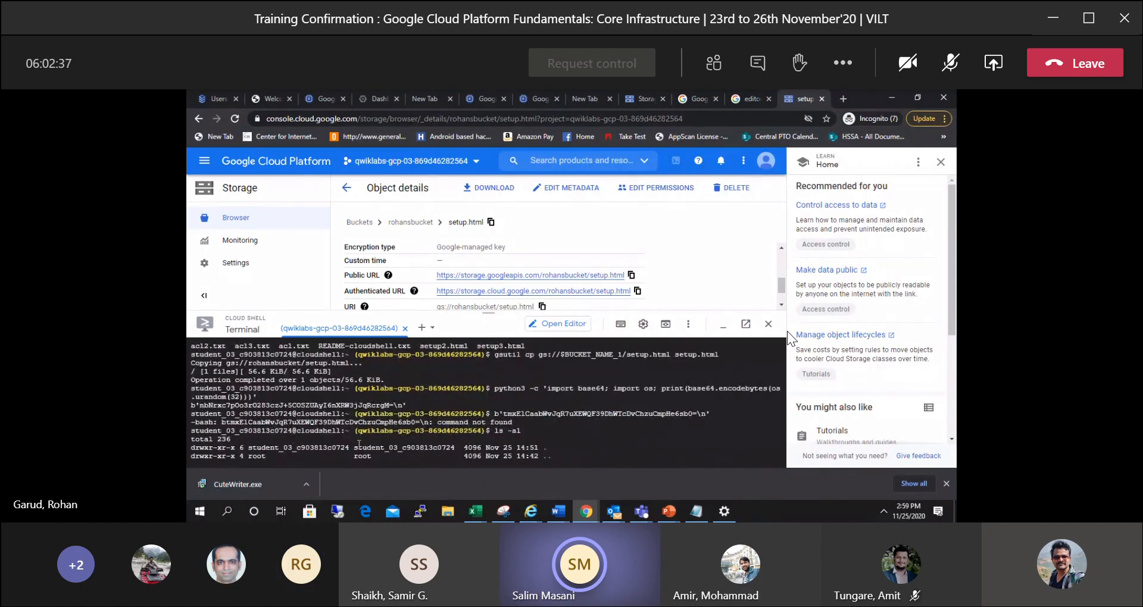
scroll(293, 434, "down", 1)
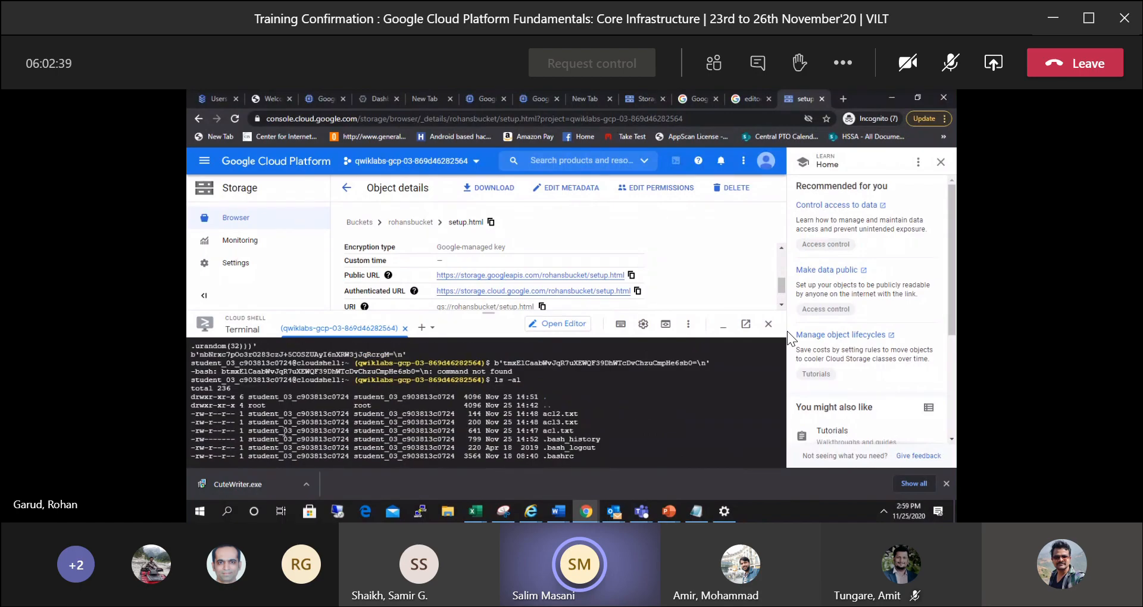
scroll(306, 428, "up", 1)
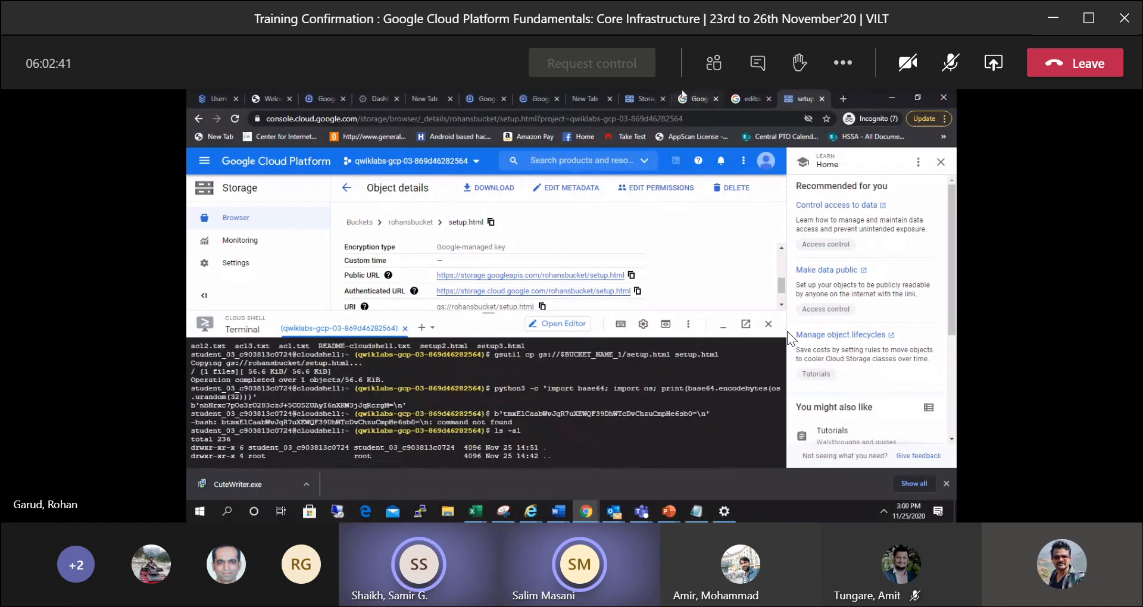
mouse_move(720, 91)
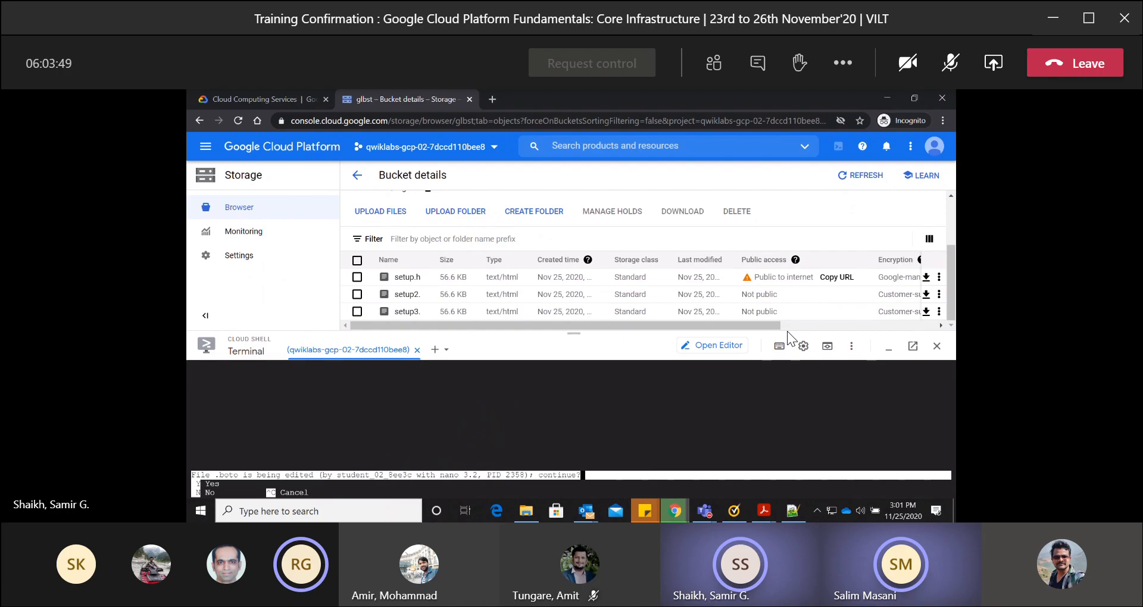
Decline nano's prompt to continue with the already edited .boto file, and resume the suspended nano session with fg.
key("n")
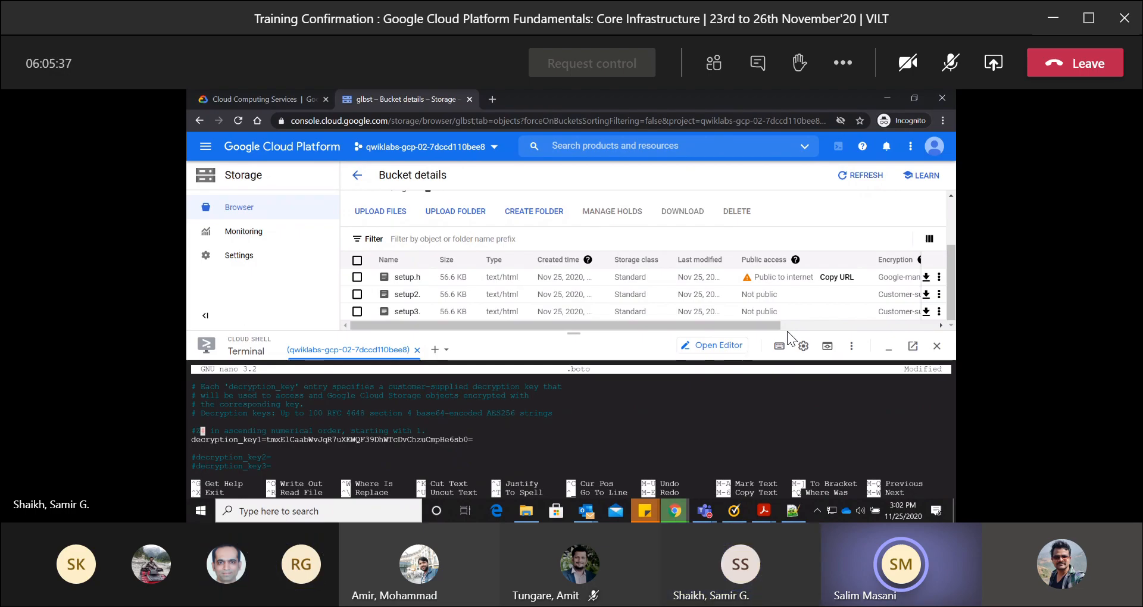
type("#")
key("ctrl+z")
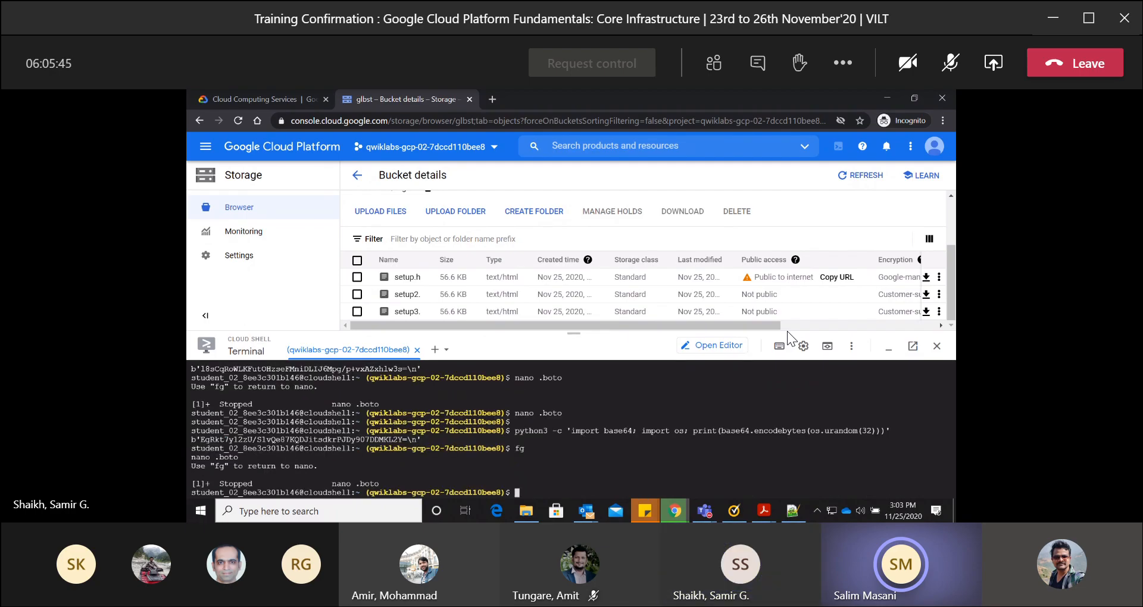
type("fg")
key("Return")
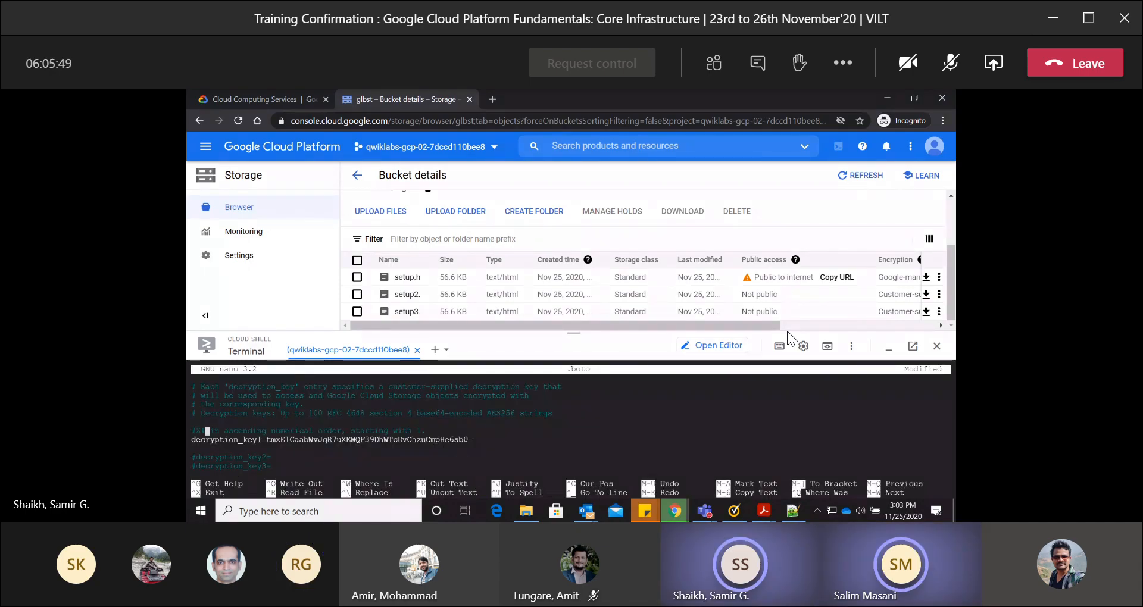
Remove the stray characters before "in ascending numerical order, starting with 1." in .boto, add a blank line above it and comment it with #.
key("BackSpace")
key("BackSpace")
key("BackSpace")
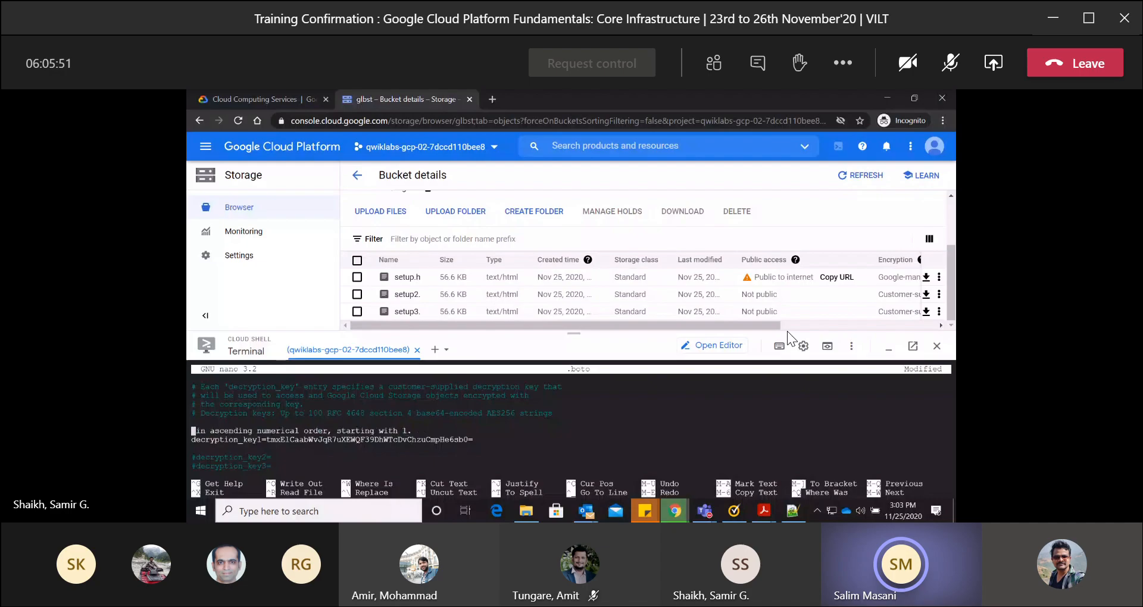
key("Return")
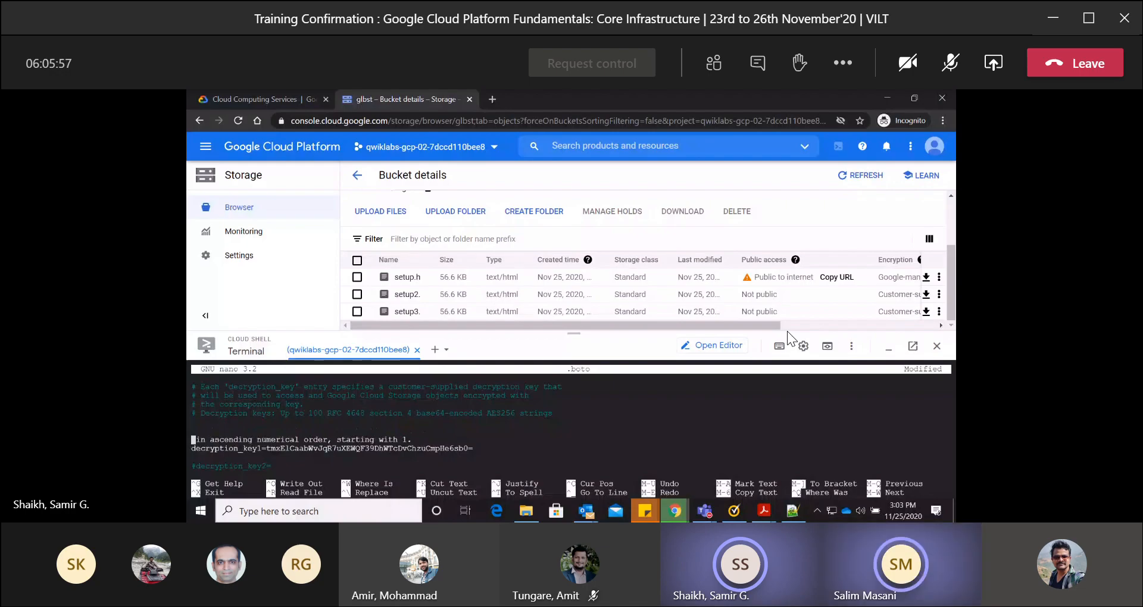
key("Right")
key("Right")
key("Right")
key("Right")
key("Right")
key("Right")
key("Right")
key("Right")
key("Right")
key("Right")
key("Right")
key("Right")
key("Right")
key("Right")
key("Right")
key("Right")
key("Right")
key("Right")
key("Right")
key("Right")
key("Right")
key("Right")
key("Right")
key("Right")
key("Left")
key("Left")
key("Left")
key("Left")
key("Left")
key("Left")
key("Left")
key("Left")
key("Left")
key("Left")
key("Left")
key("Left")
key("Left")
key("Left")
key("Left")
key("Left")
key("Left")
key("Left")
key("Left")
key("Left")
key("Left")
key("Left")
key("Left")
key("Left")
key("Left")
key("Left")
key("Left")
key("Left")
key("Left")
key("Left")
key("Left")
key("Left")
type("#")
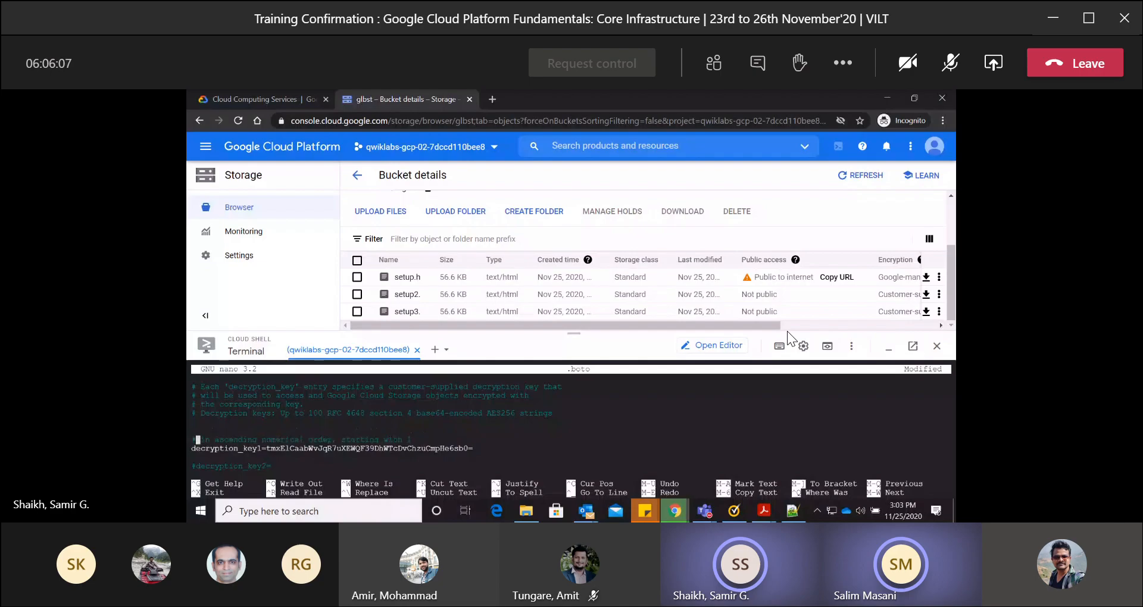
Add a new encryption_key1= line directly above the decryption_key1 entry in .boto.
key("Right")
key("Right")
key("Right")
key("Right")
key("Right")
key("Right")
key("Right")
key("Right")
key("Right")
key("Right")
key("Right")
key("Right")
key("Right")
key("Right")
key("Right")
key("Right")
key("Right")
key("Right")
key("Right")
key("Right")
key("Right")
key("Right")
key("Right")
key("Right")
key("Right")
key("Right")
key("Right")
key("Return")
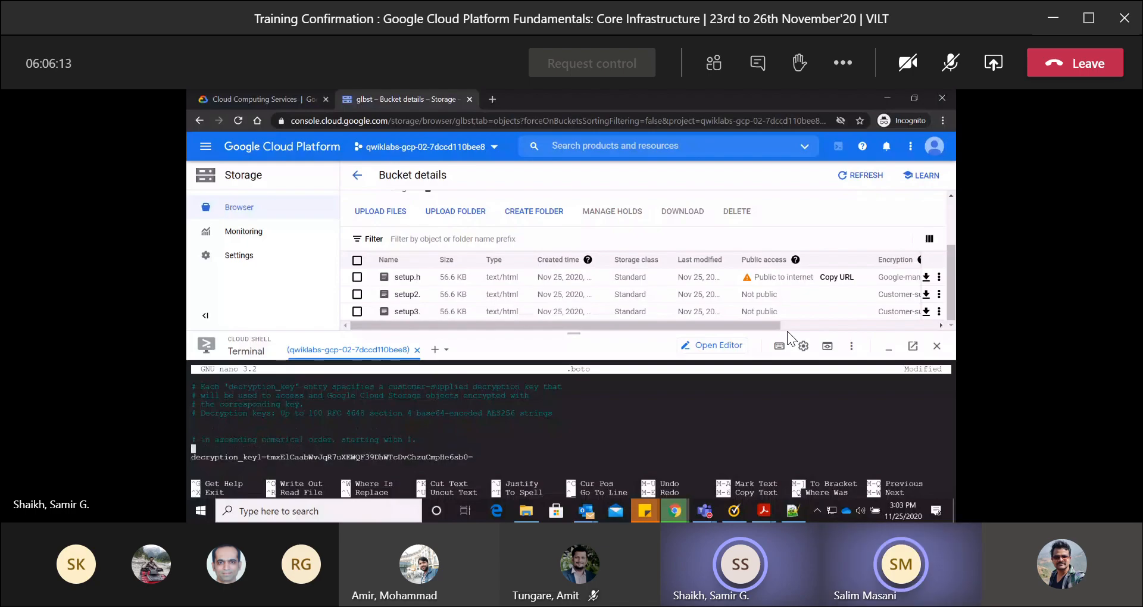
type("encryption_key")
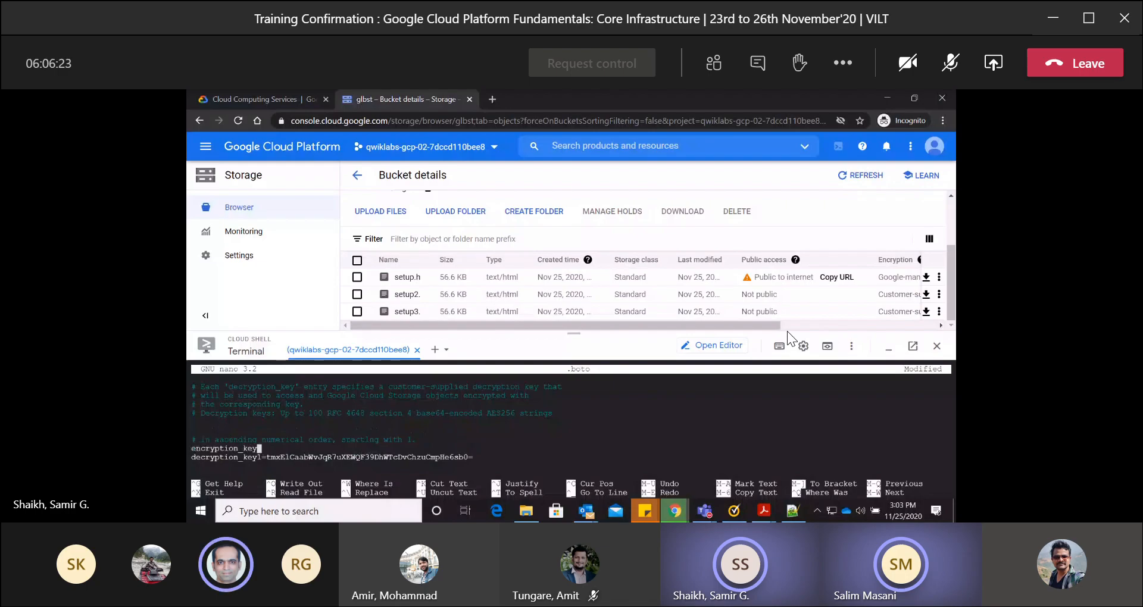
type("1=")
Copy the newly generated encryption key from the Notepad++ notes and paste it as the encryption_key1 value in .boto.
key("alt+Tab")
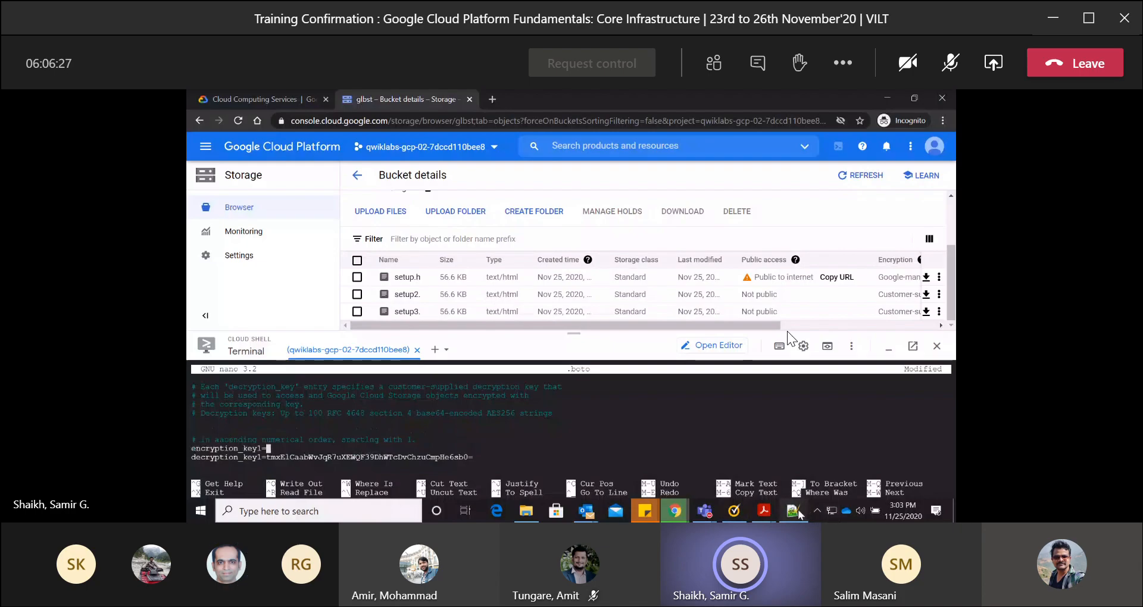
left_click_drag(427, 452, 213, 452)
right_click(268, 448)
left_click(459, 450)
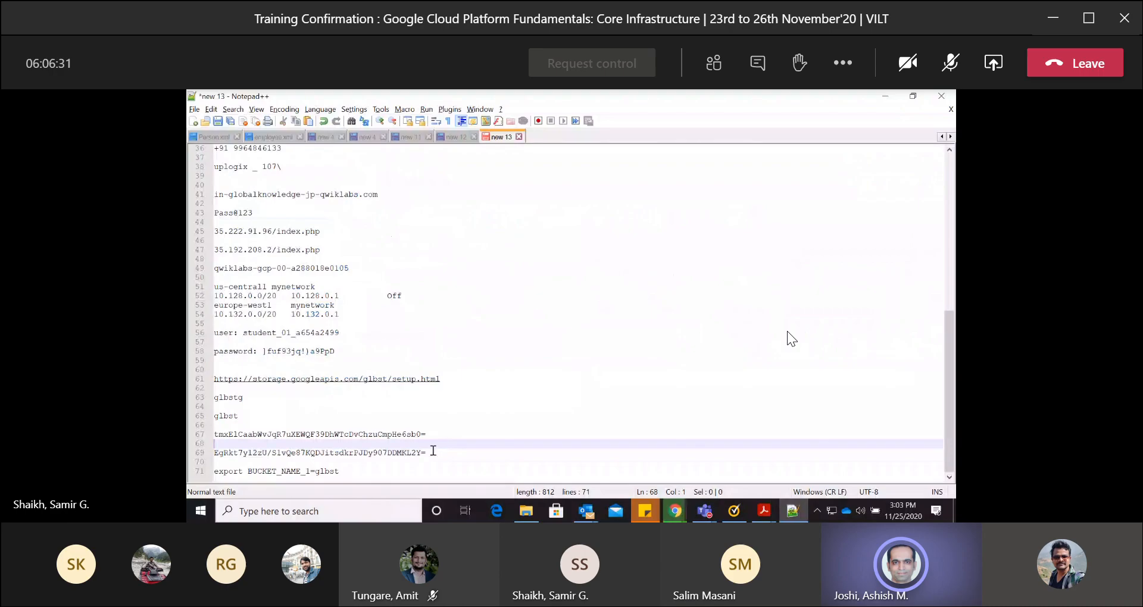
left_click_drag(426, 452, 213, 453)
right_click(237, 453)
left_click(262, 241)
left_click(702, 510)
mouse_move(679, 512)
left_click(732, 467)
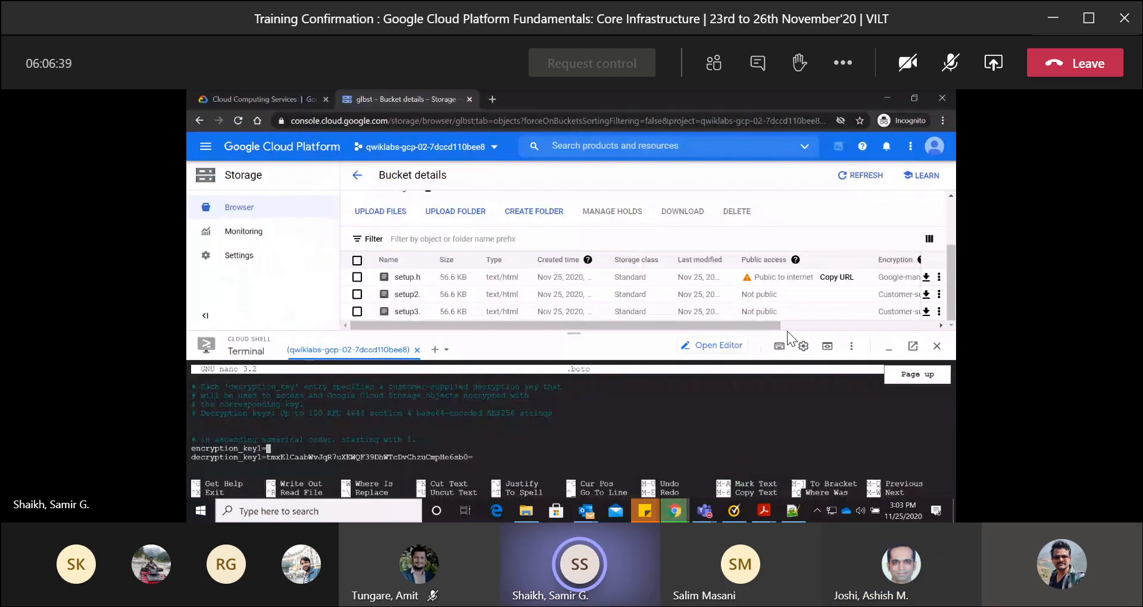
key("ctrl+v")
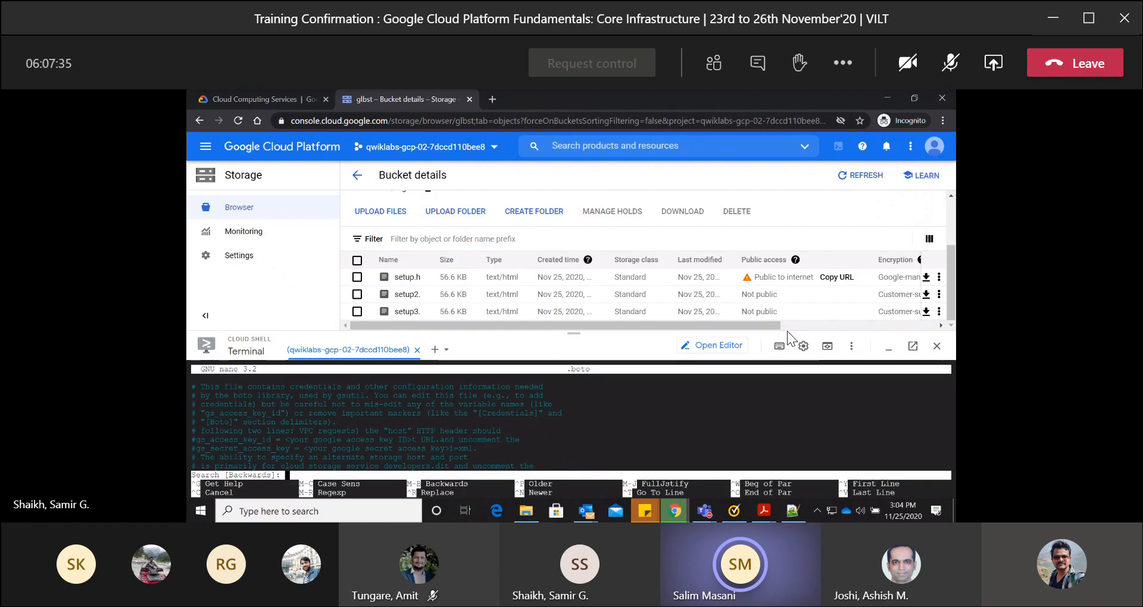
Search the .boto file for "encryption" and look through the API preference lines around the match.
type("encryption")
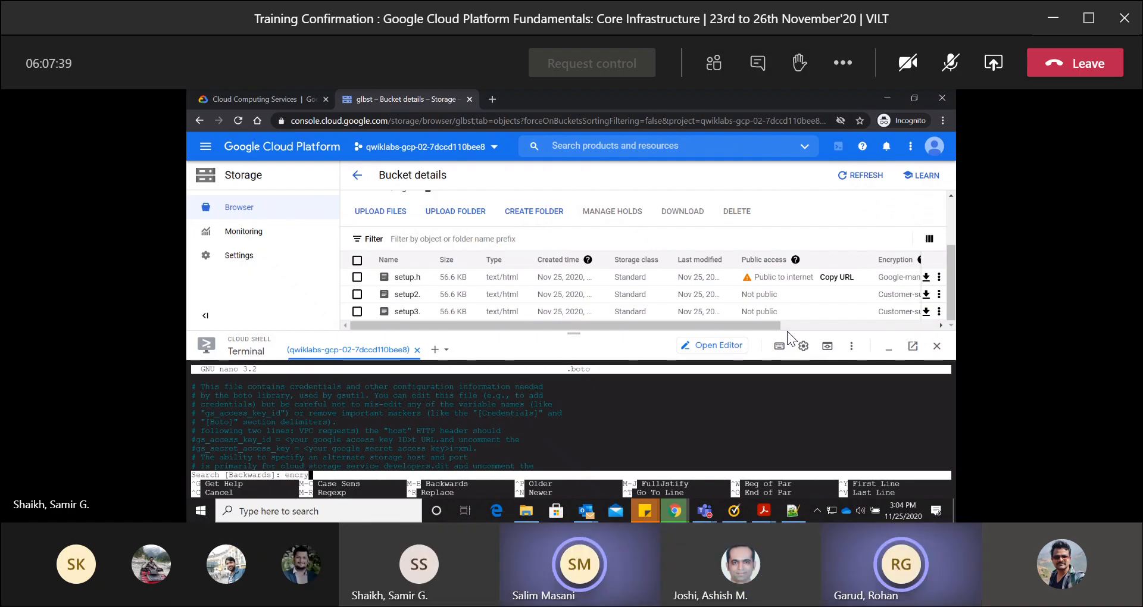
key("Return")
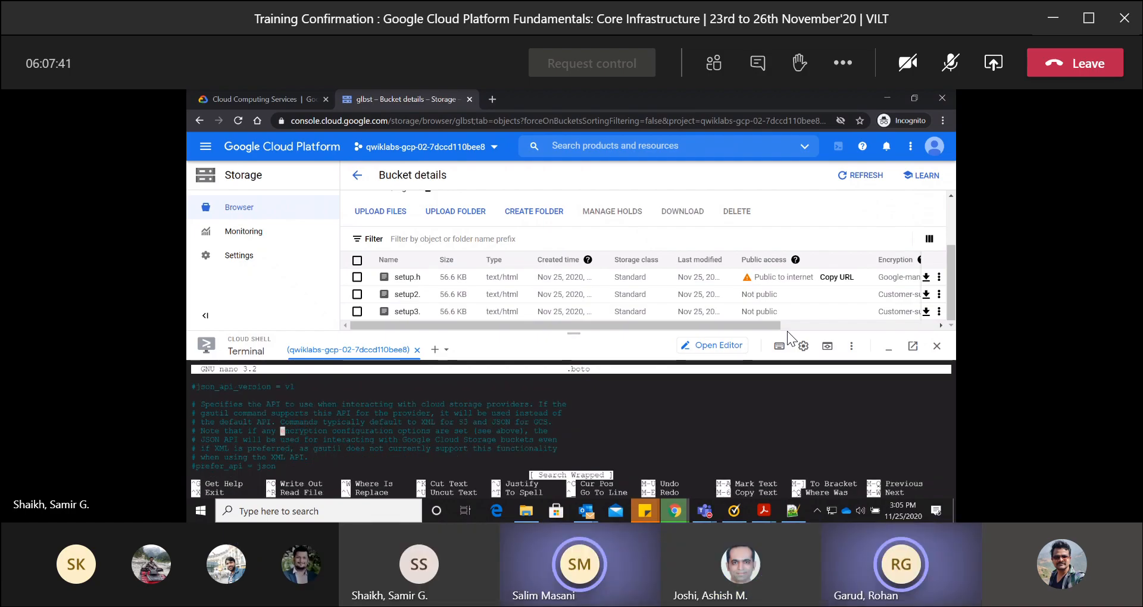
key("Down")
key("Down")
key("Down")
key("Down")
key("Down")
key("Down")
key("Down")
key("Down")
key("Down")
key("Down")
key("Down")
key("Down")
key("Down")
key("Down")
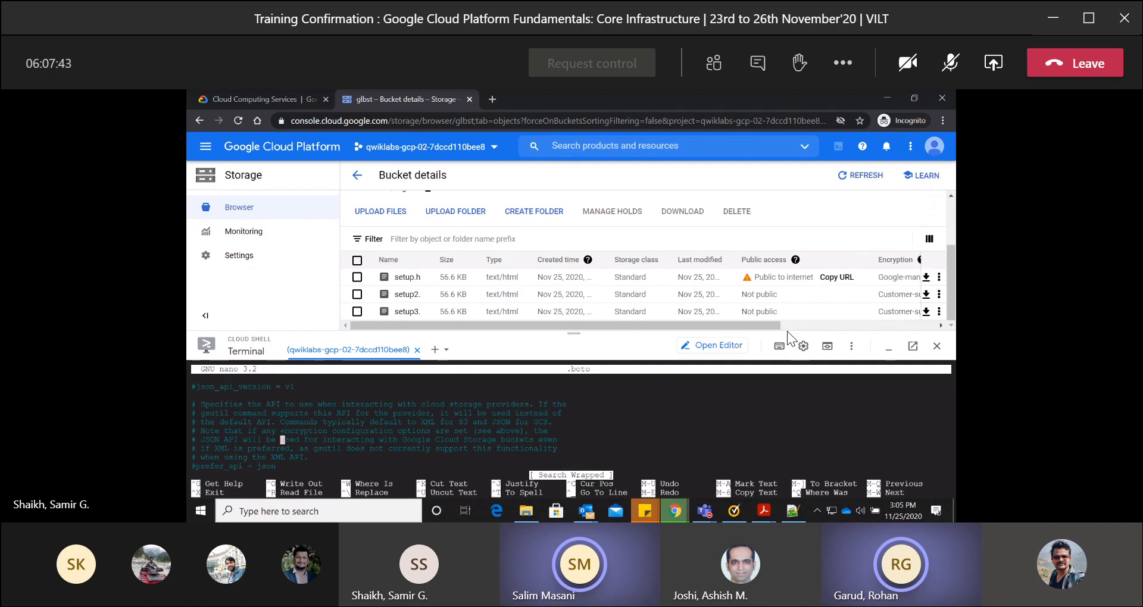
Review the .boto settings from the notification test options to the prefer_api entries, and exit nano.
key("Down")
key("Down")
key("Down")
key("Down")
key("Down")
key("Down")
key("Down")
key("Down")
key("Down")
key("Down")
key("Down")
key("Down")
key("Down")
key("Down")
key("Down")
key("Down")
key("Down")
key("Down")
key("Down")
key("Down")
key("Up")
key("Up")
key("Up")
key("Up")
key("Up")
key("Up")
key("Up")
key("Up")
key("Up")
key("Up")
key("Up")
key("Up")
key("Up")
key("Up")
key("Up")
key("Up")
key("Down")
key("Down")
key("Down")
key("Up")
key("Up")
key("Up")
key("Up")
key("Up")
key("Up")
key("Up")
key("Up")
key("Up")
key("Up")
key("Up")
key("Up")
key("Up")
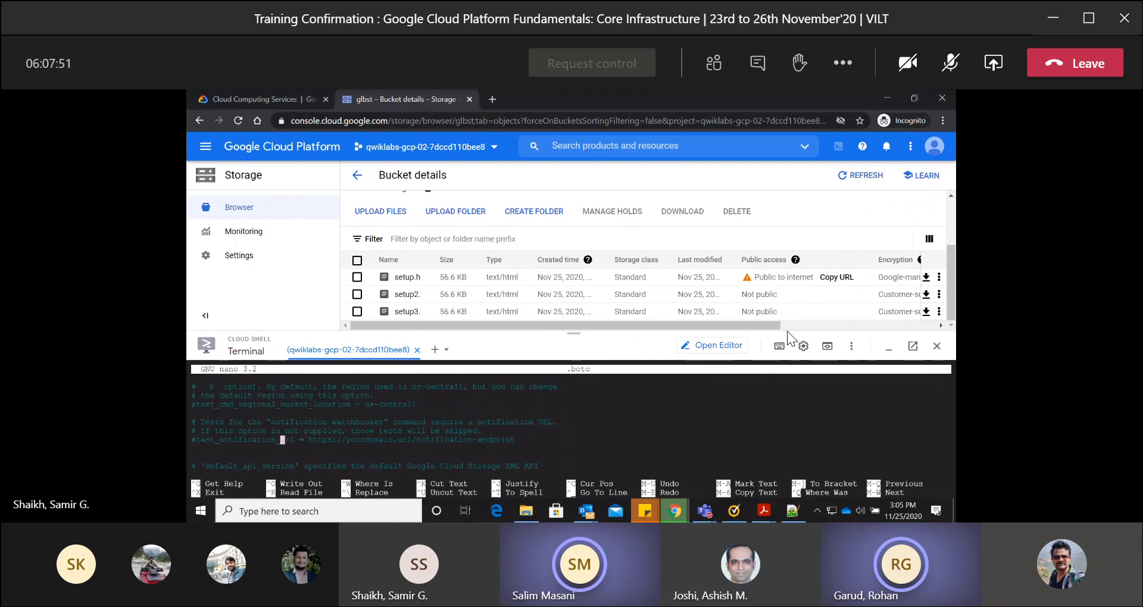
key("Up")
key("Up")
key("Up")
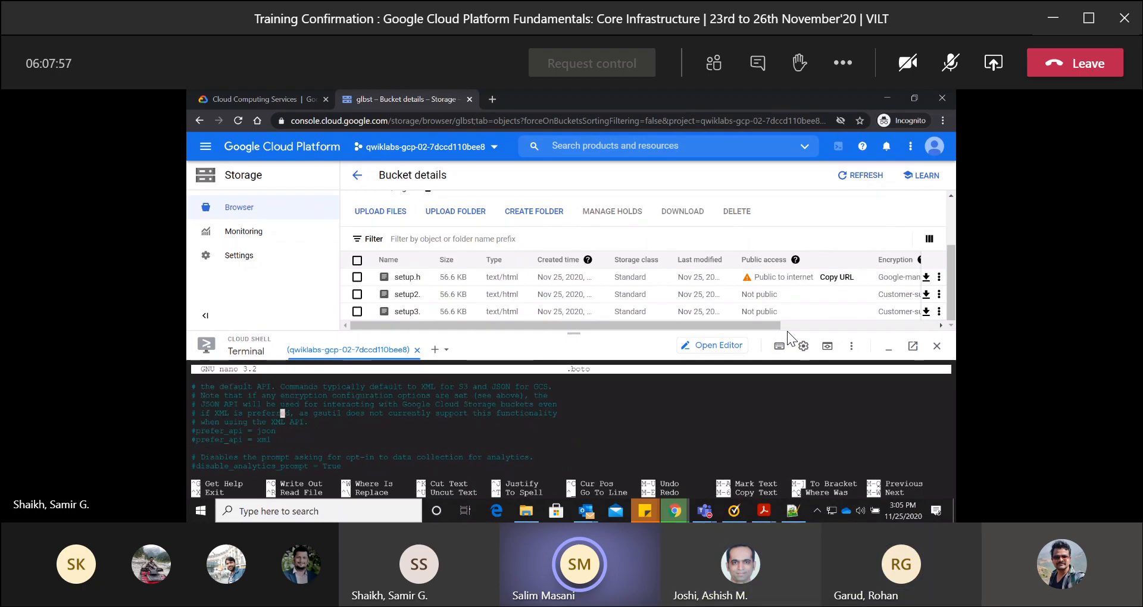
key("ctrl+x")
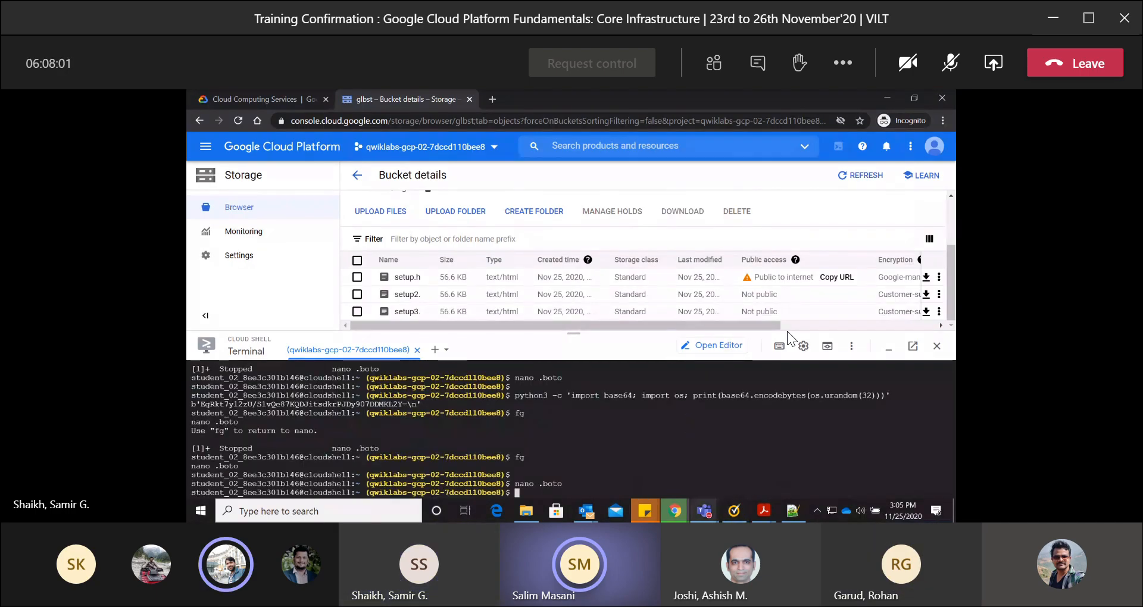
Switch to the Teams meeting and admit the participant waiting in the lobby.
left_click(704, 510)
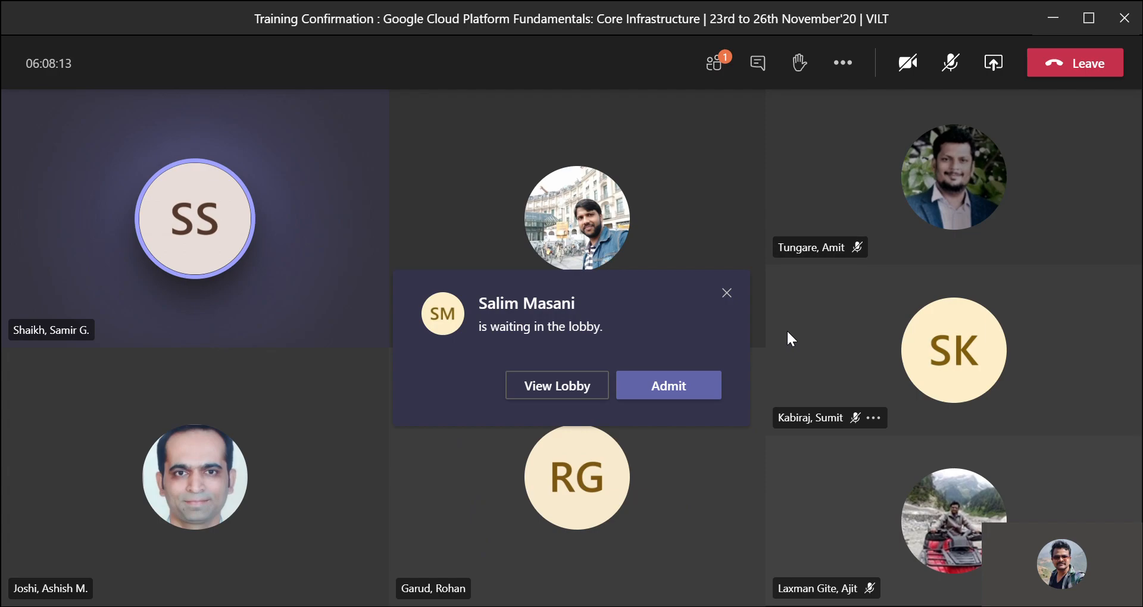
left_click(679, 390)
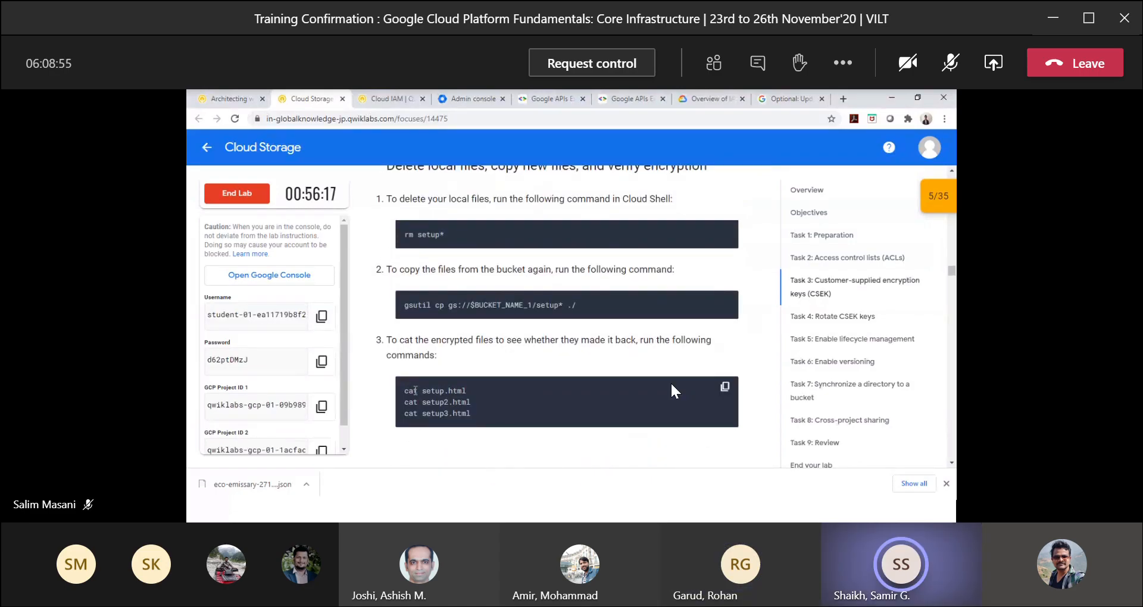
Switch from the Qwiklabs instructions for verifying encryption to the Cloud Shell terminal window.
left_click(725, 357)
key("alt+Tab")
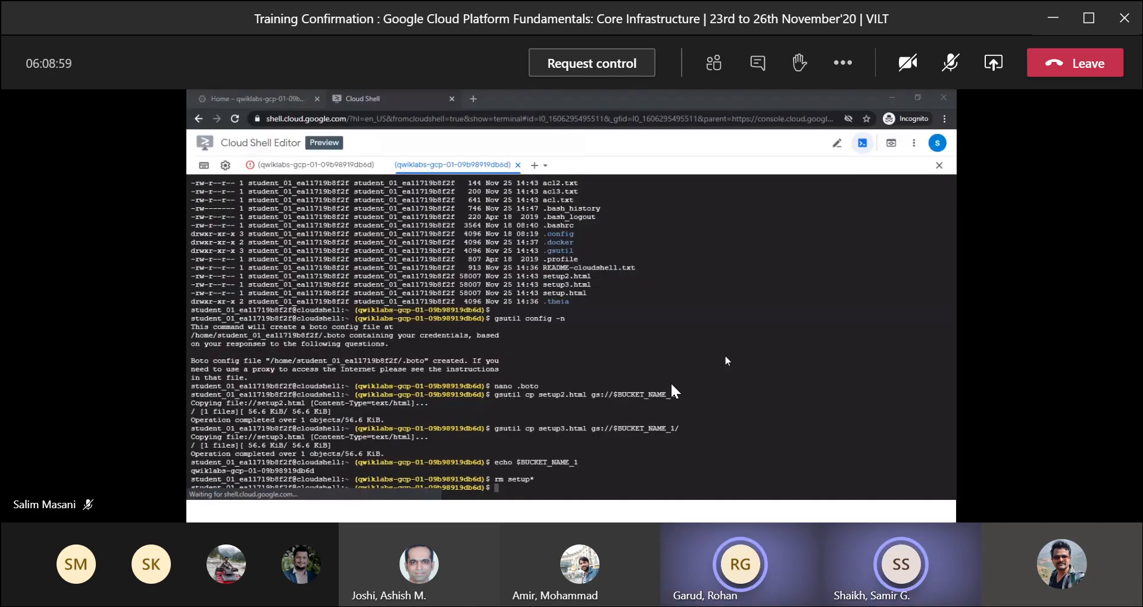
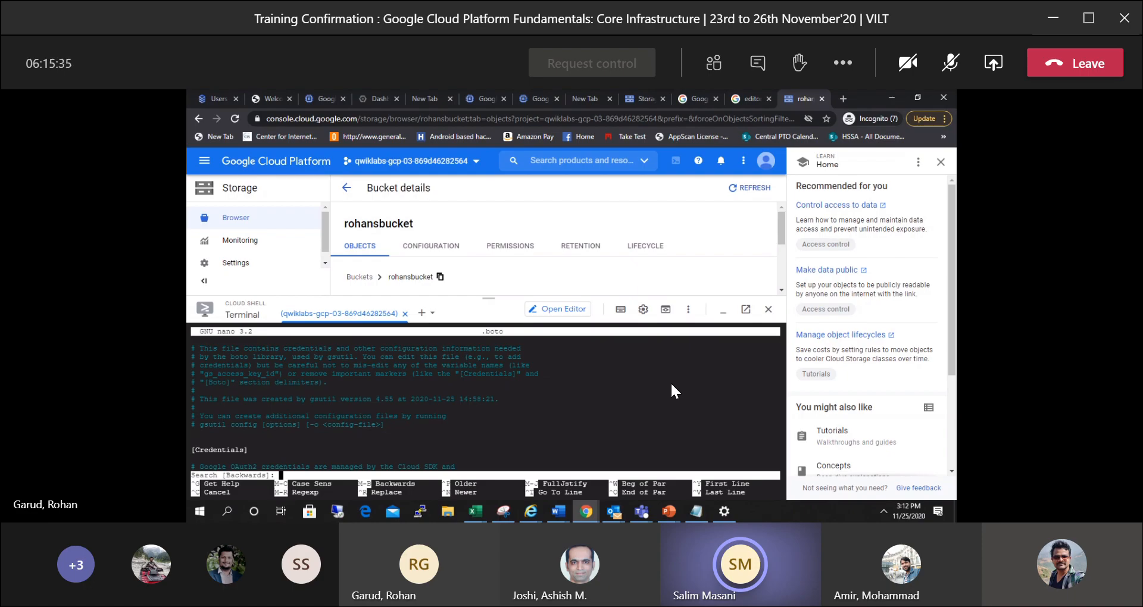
Search backwards in .boto for "encryption", uncomment the encryption_key line, and save the file under the same name.
type("encr")
type("y")
type("pr")
type("ion")
key("Return")
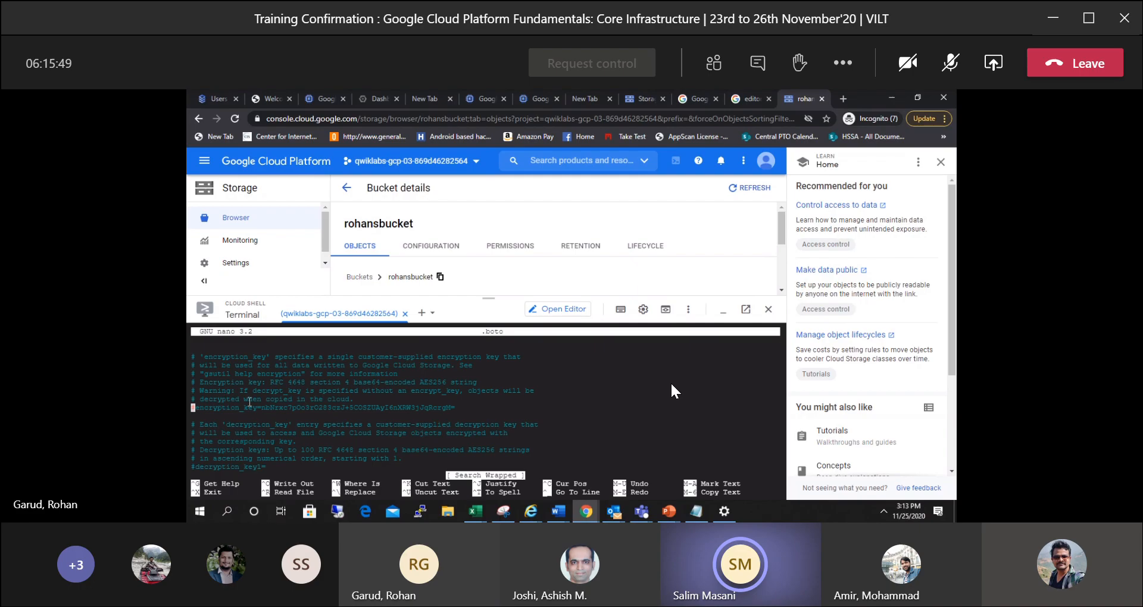
key("Right")
key("BackSpace")
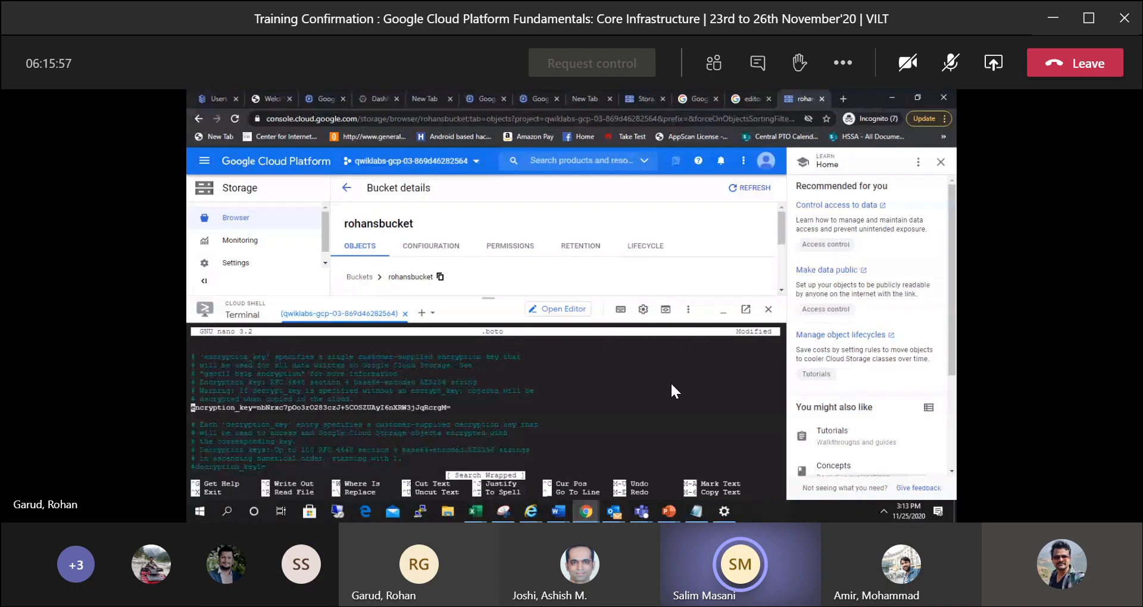
key("ctrl+x")
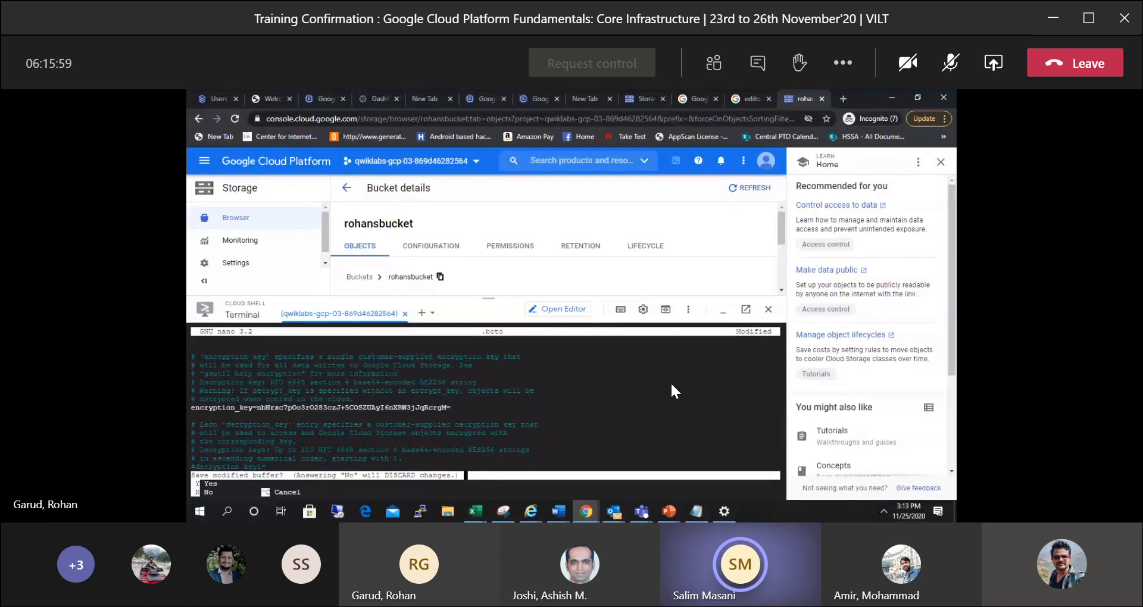
key("y")
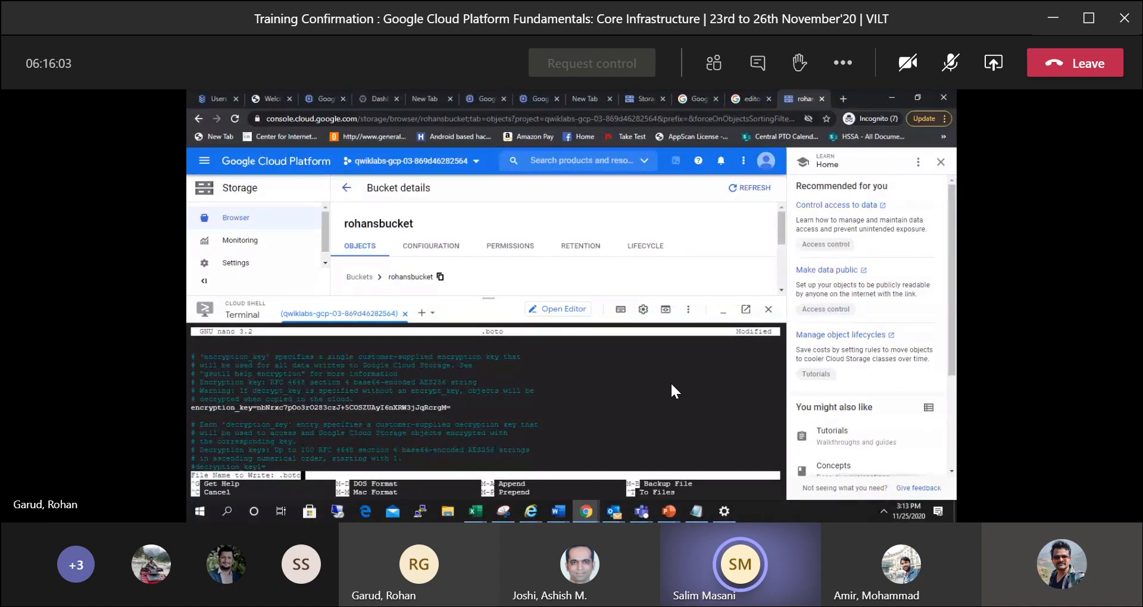
key("Return")
Reopen .boto in nano and search backwards for "encryption".
key("Up")
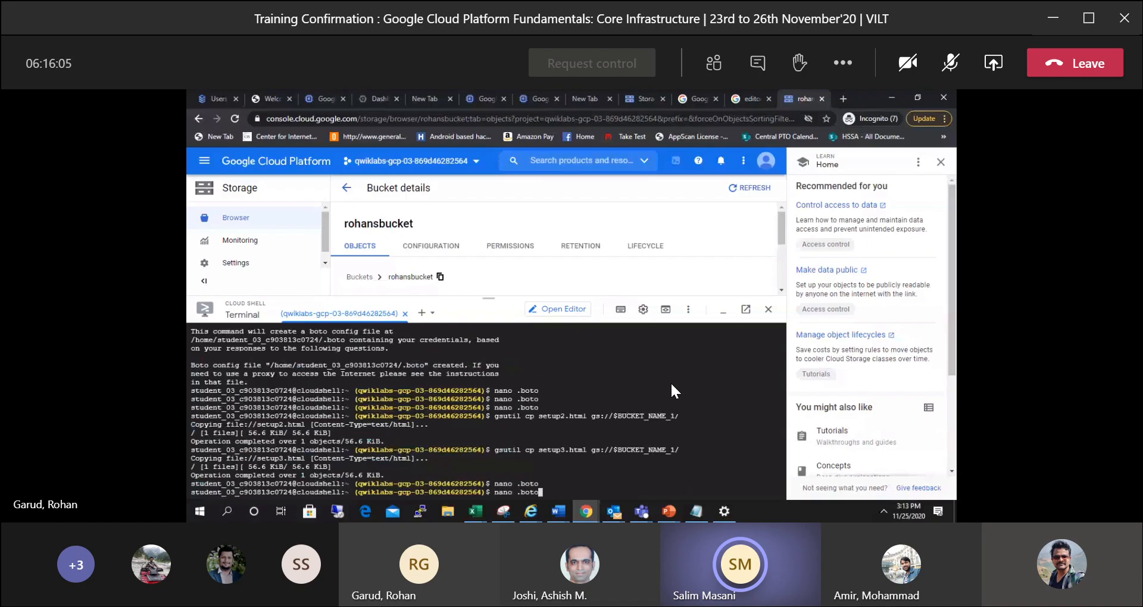
key("Return")
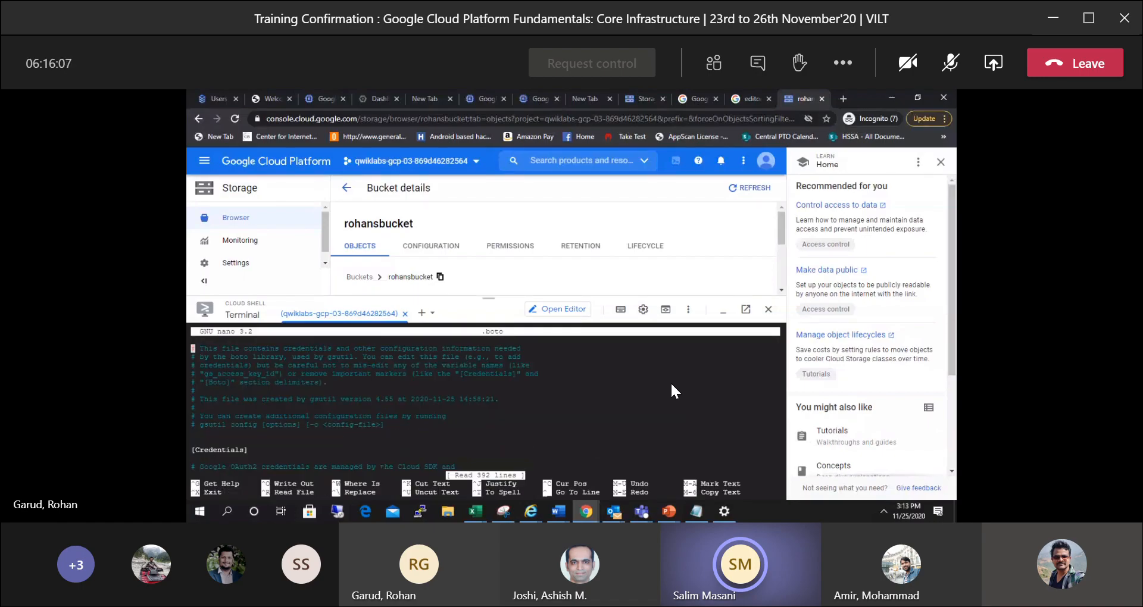
key("ctrl+q")
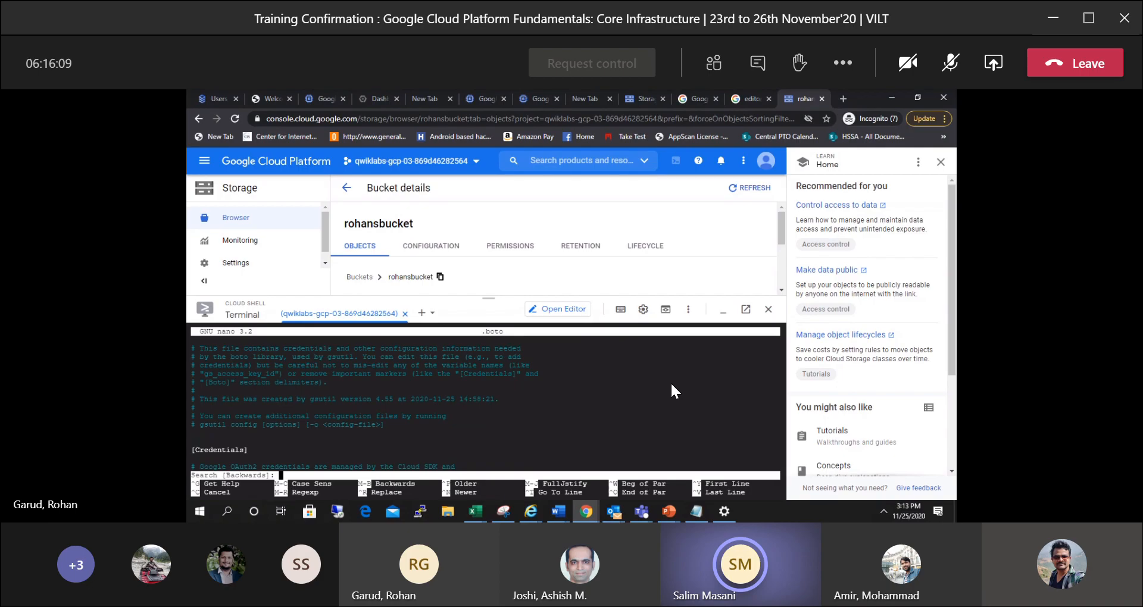
type("ency")
type("yption")
key("Return")
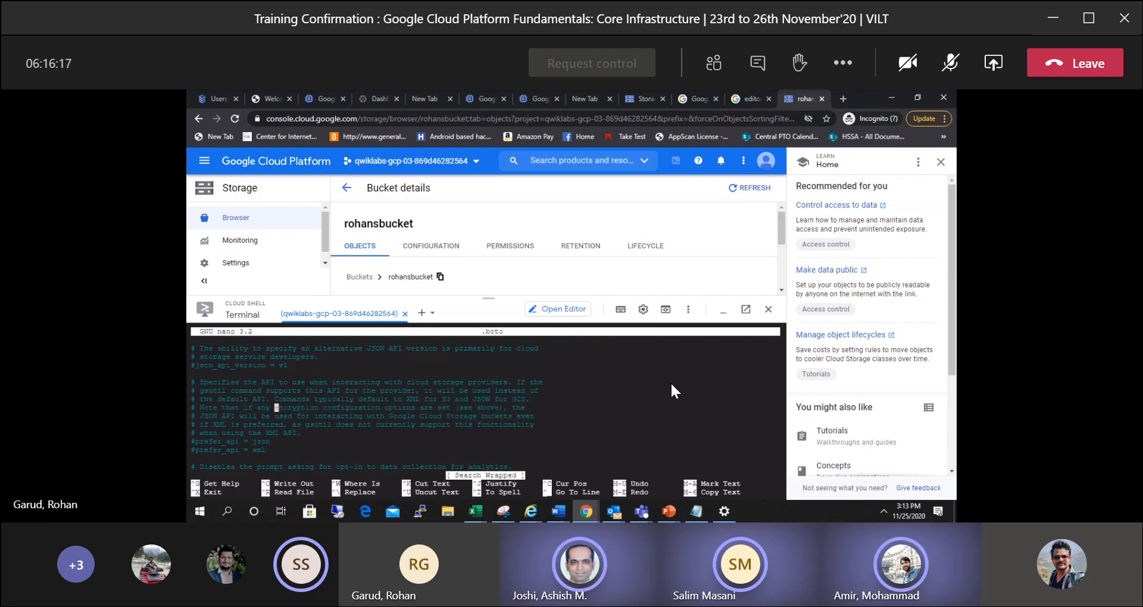
key("Return")
key("BackSpace")
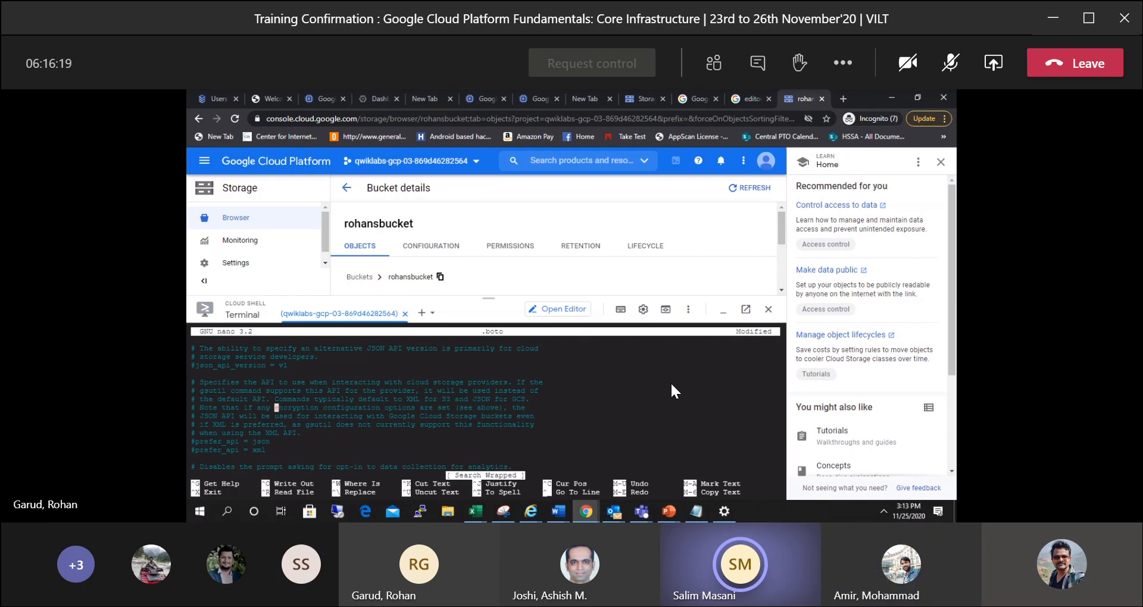
Look through the .boto settings from the API preference lines down to the OAuth2 client options, and save and exit nano.
key("Down")
key("Down")
key("Down")
key("Down")
key("Down")
key("Down")
key("Down")
key("Down")
key("Down")
key("Down")
key("Down")
key("Down")
key("Down")
key("Down")
key("Down")
key("Down")
key("Down")
key("Down")
key("Down")
key("Down")
key("Down")
key("Down")
key("Down")
key("Down")
key("Down")
key("Down")
key("Down")
key("Down")
key("Down")
key("Down")
key("Down")
key("Down")
key("Down")
key("Down")
key("Down")
key("Down")
key("Down")
key("Down")
key("Down")
key("Down")
key("Down")
key("Down")
key("Down")
key("Down")
key("Down")
key("Down")
key("Down")
key("Down")
key("Down")
key("Down")
key("Down")
key("Down")
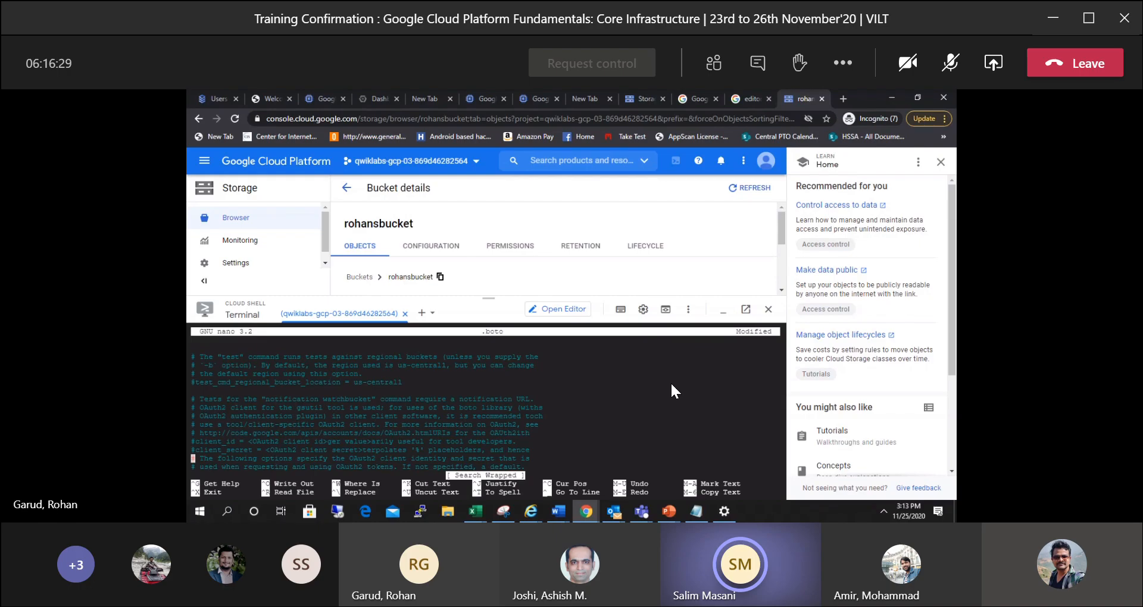
key("ctrl+x")
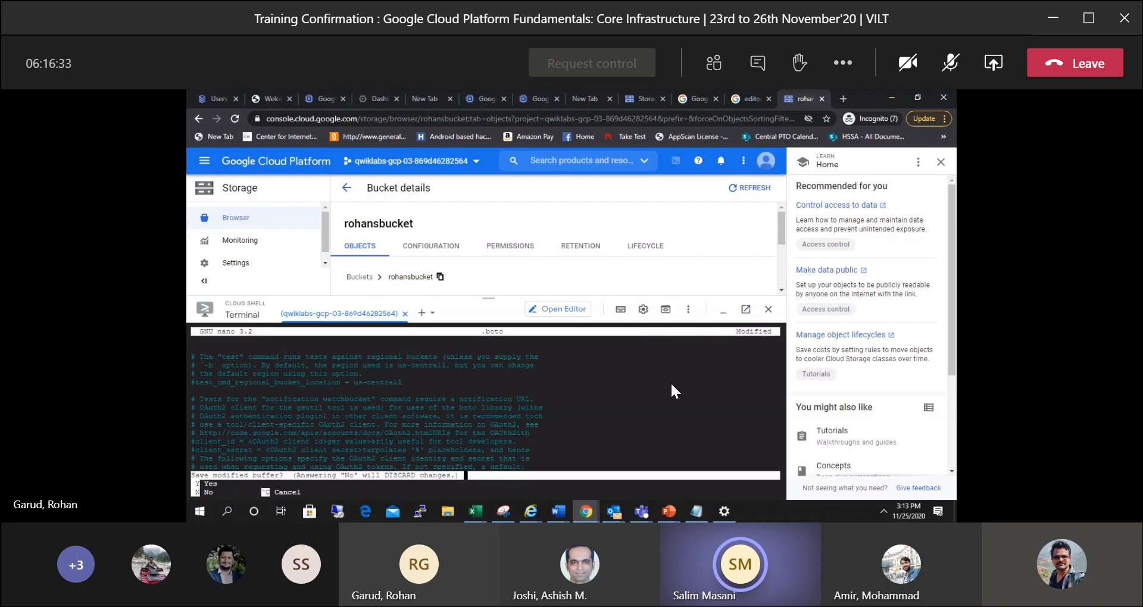
key("y")
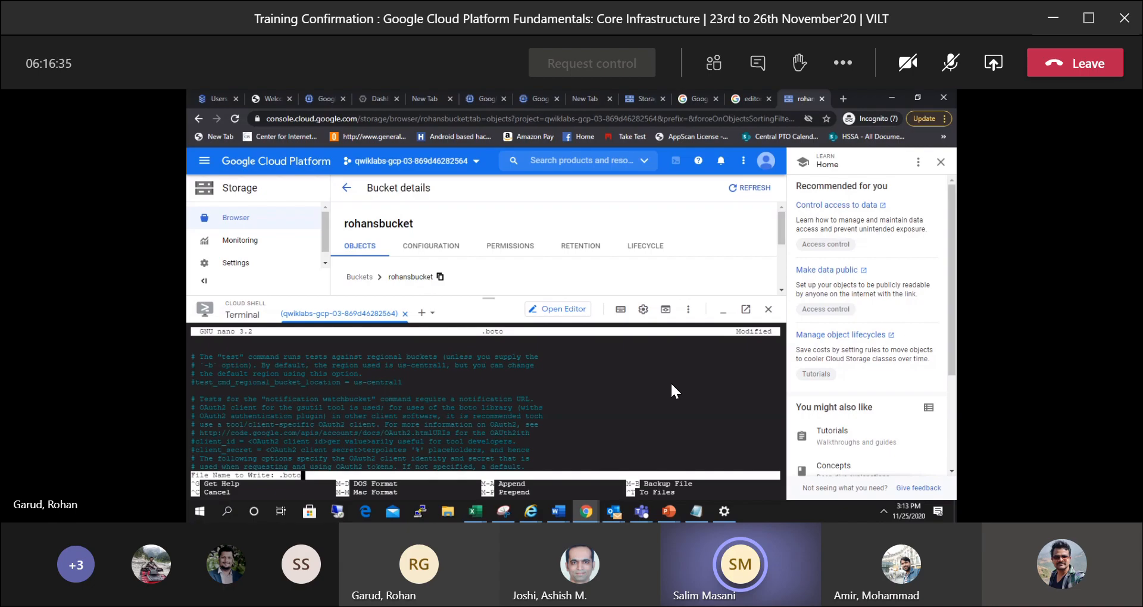
key("Return")
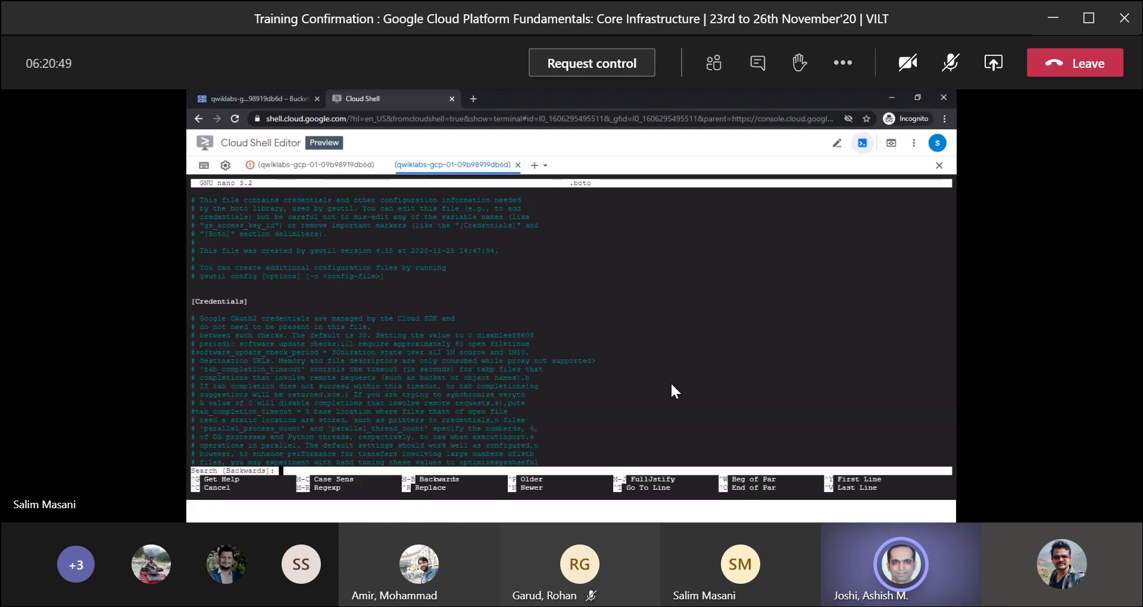
Mute the speaking, unmuted participant in the Teams meeting and dismiss the participant options.
right_click(886, 571)
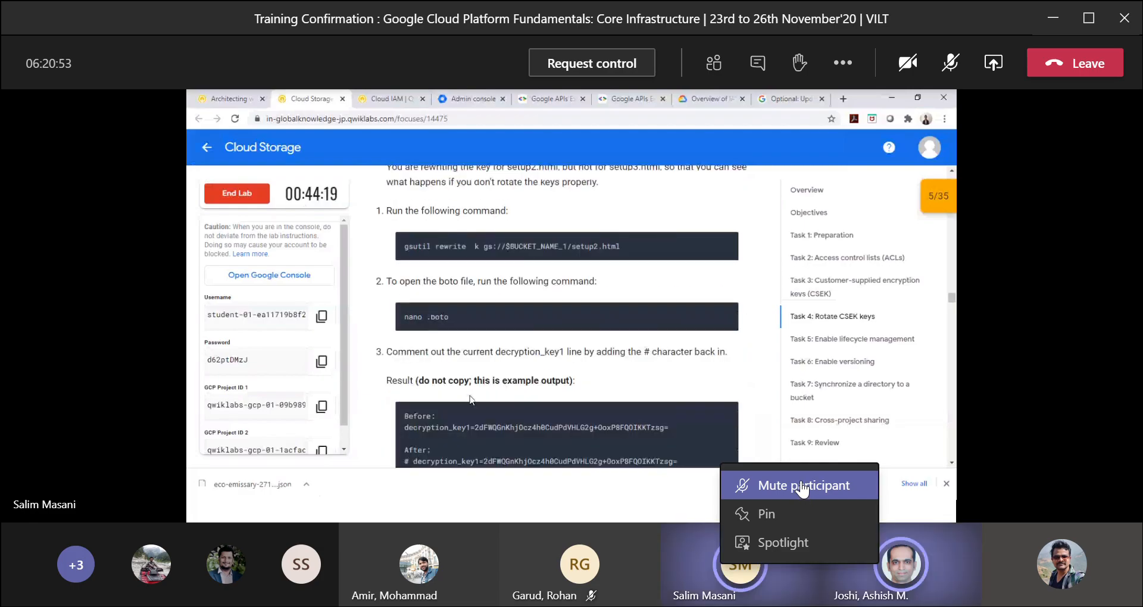
left_click(802, 488)
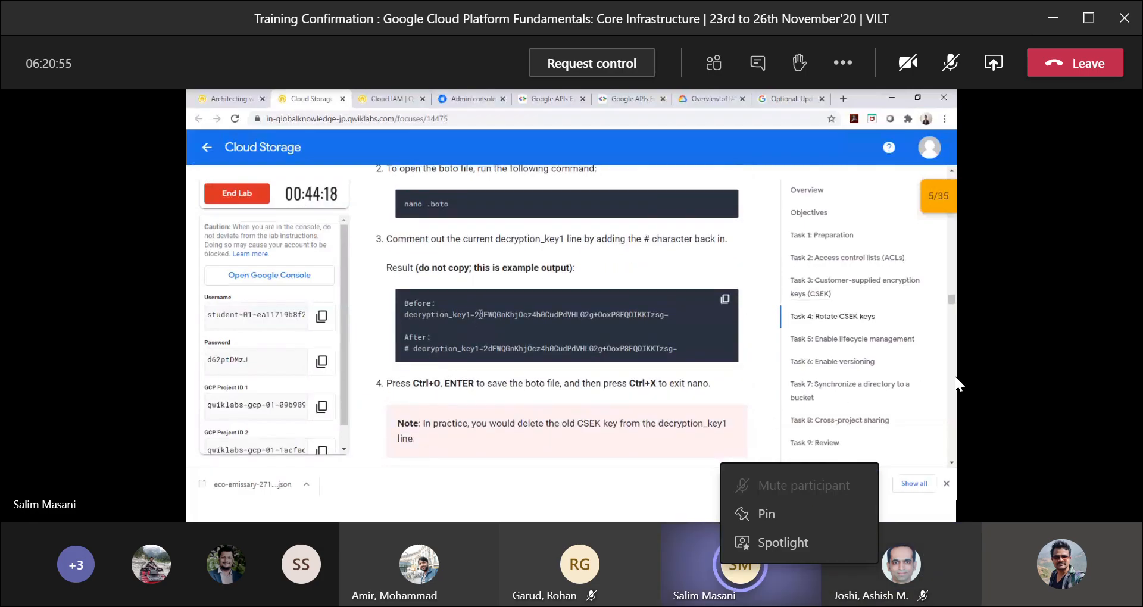
left_click(772, 287)
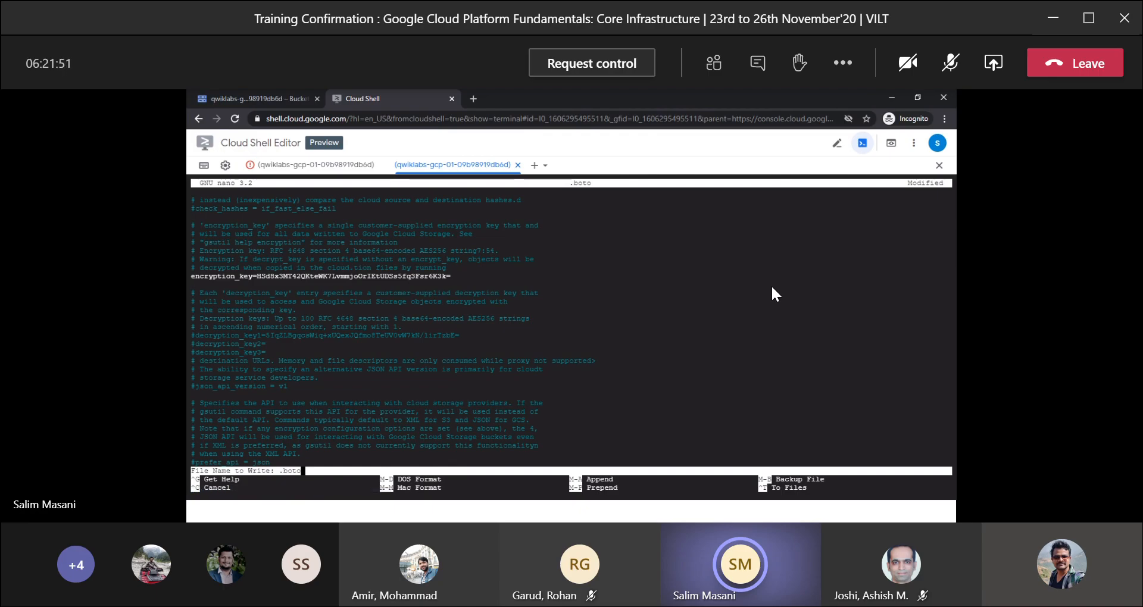
Save the modified .boto file under the same name and reopen it in nano.
type("y")
key("BackSpace")
key("Return")
key("Up")
key("Return")
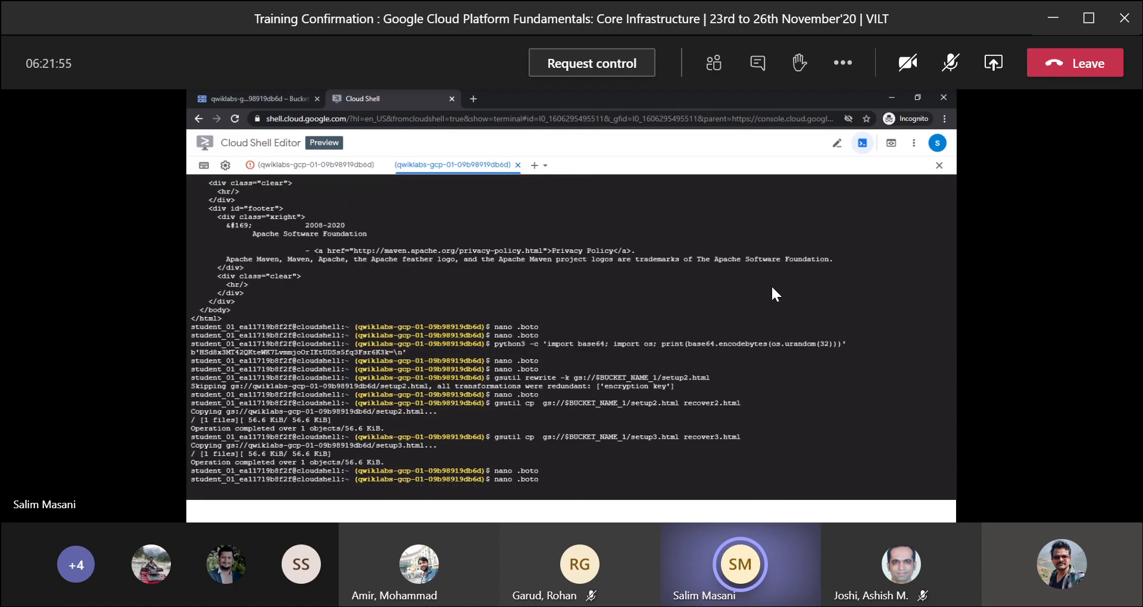
Search backwards in .boto to locate the encryption and decryption key settings.
key("Down")
key("Down")
key("Down")
key("Down")
key("Down")
key("Down")
key("Down")
key("Down")
key("Down")
key("Down")
key("Down")
key("Down")
key("Down")
key("Down")
key("Down")
key("Down")
key("Down")
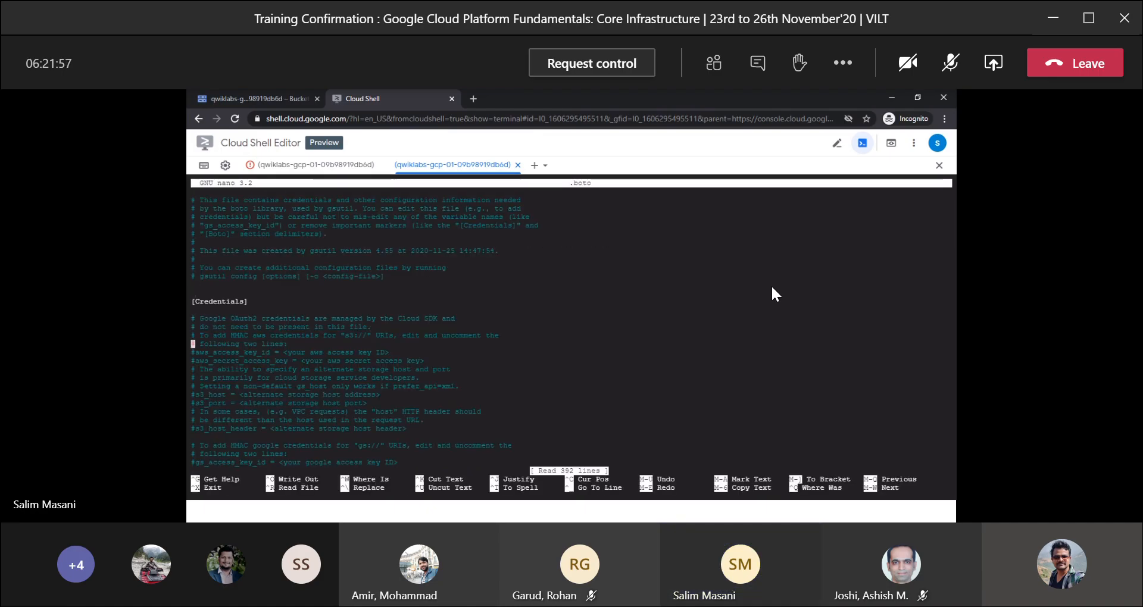
key("Down")
key("Down")
key("Down")
key("Down")
key("Down")
key("Down")
key("Down")
key("Down")
key("Down")
key("Down")
key("Down")
key("Down")
key("Down")
key("Down")
key("Down")
key("Down")
key("ctrl+q")
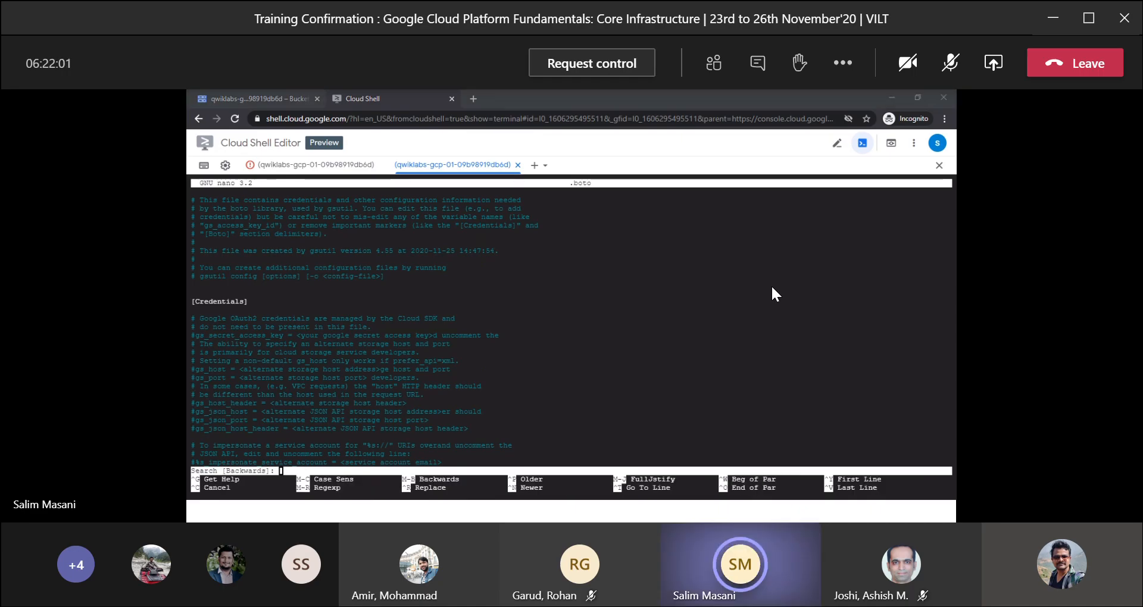
key("ctrl+v")
key("Return")
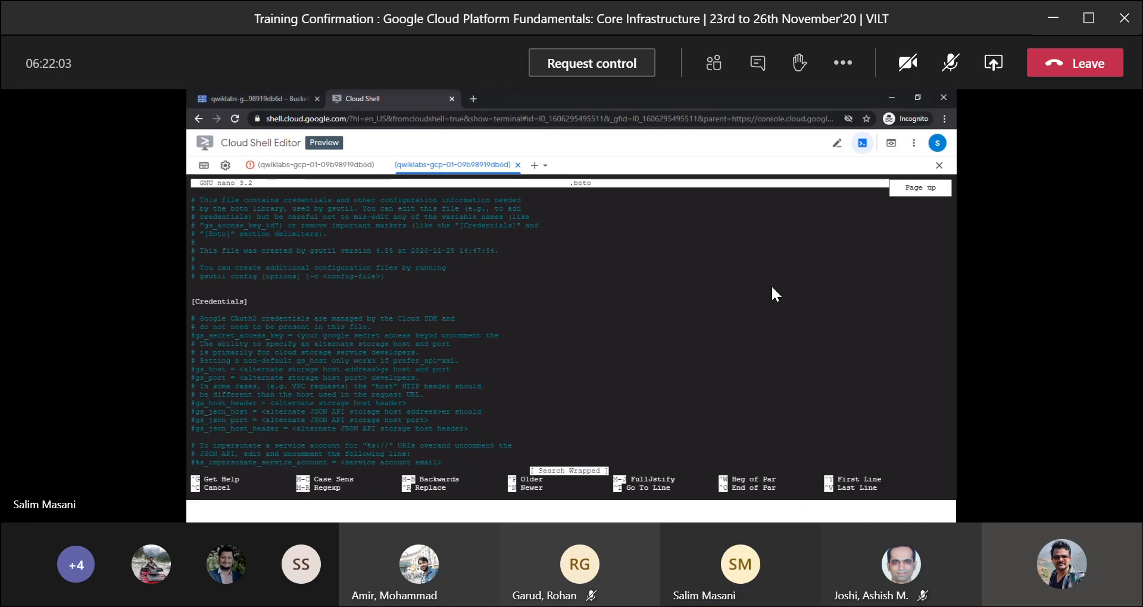
key("Down")
key("Down")
key("Down")
key("Down")
key("Down")
key("Down")
key("Down")
key("Down")
key("Down")
key("Down")
key("Down")
key("Down")
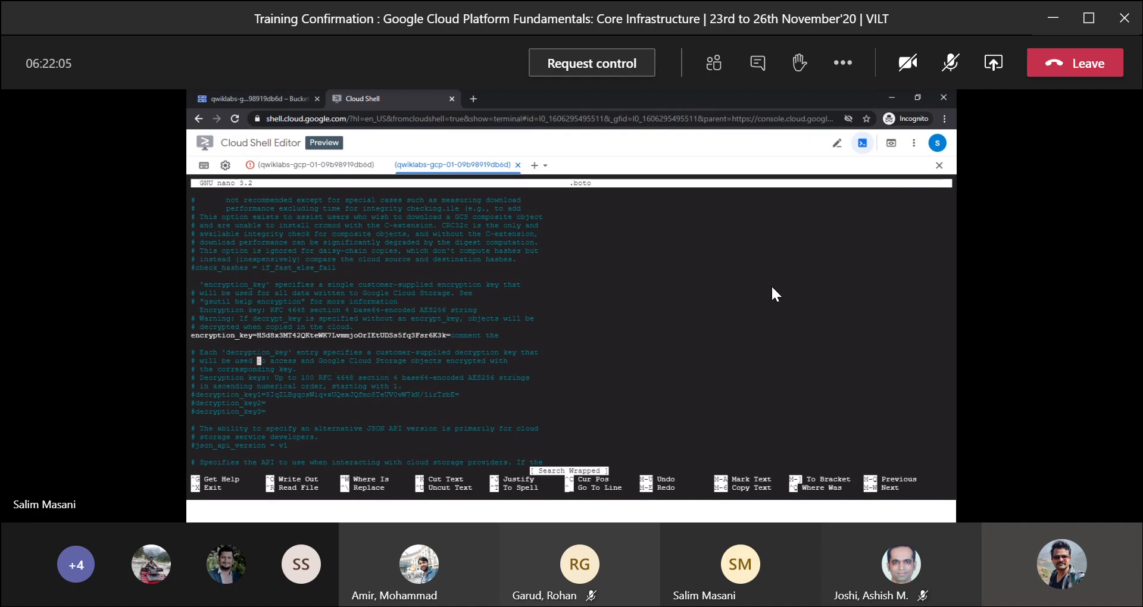
Uncomment the decryption_key1 line in .boto, and save the file under the same name.
key("Up")
key("Up")
key("Up")
key("Up")
key("Up")
key("Left")
key("Left")
key("Left")
key("Left")
key("Left")
key("Left")
key("Left")
key("Left")
key("Left")
key("Left")
key("Left")
key("Left")
key("Left")
key("Left")
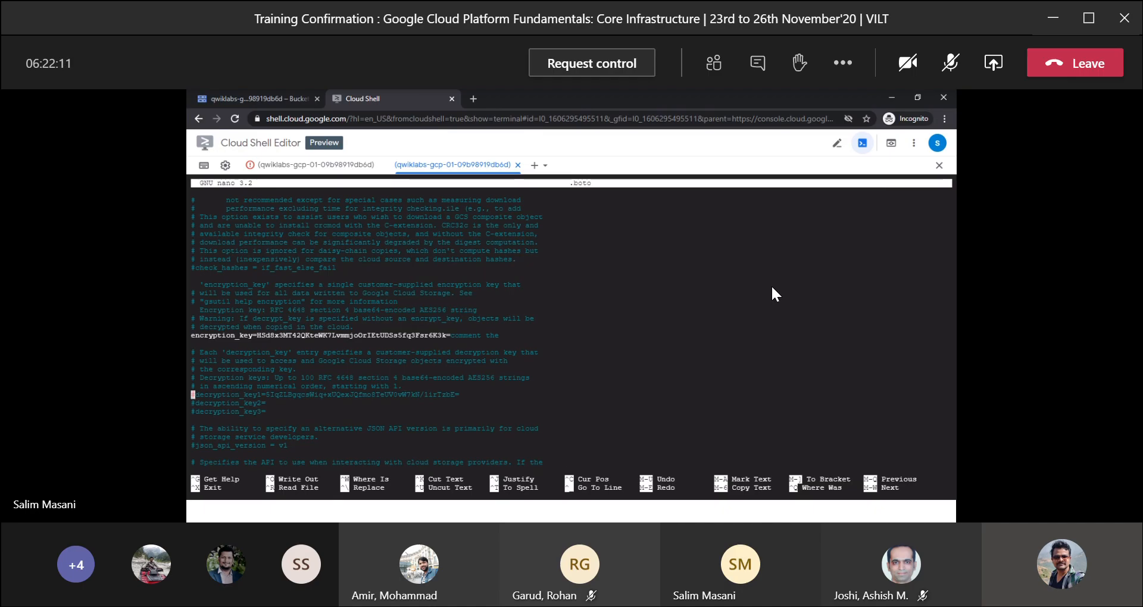
key("Delete")
key("ctrl+x")
key("y")
key("Return")
Dismiss the sample.txt upload notice and open the Service Accounts page by searching the console for "service account".
key("alt+Tab")
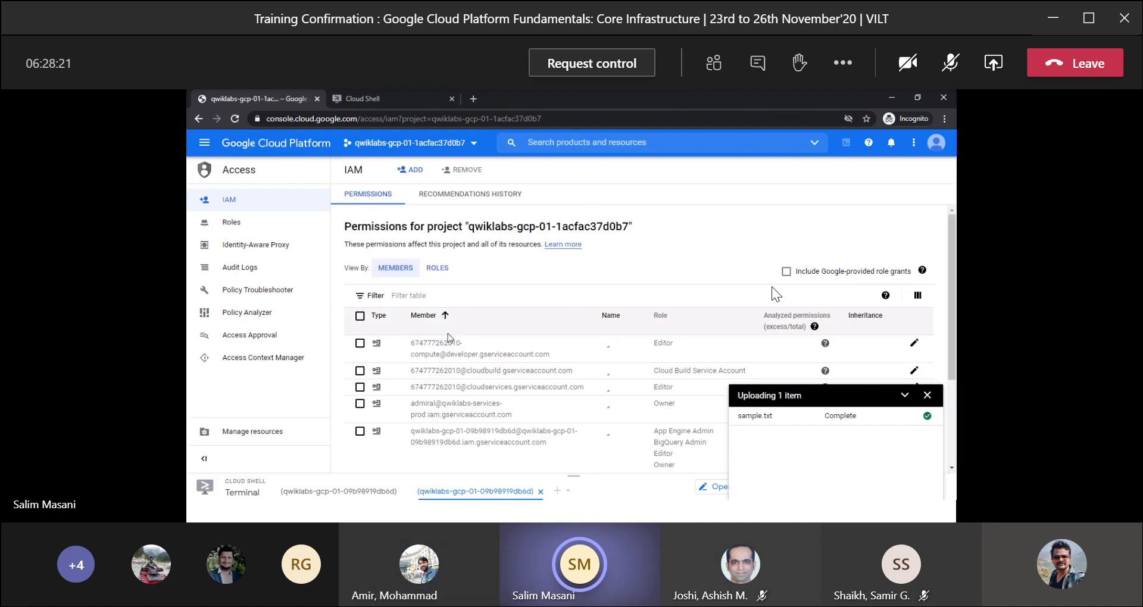
left_click(927, 394)
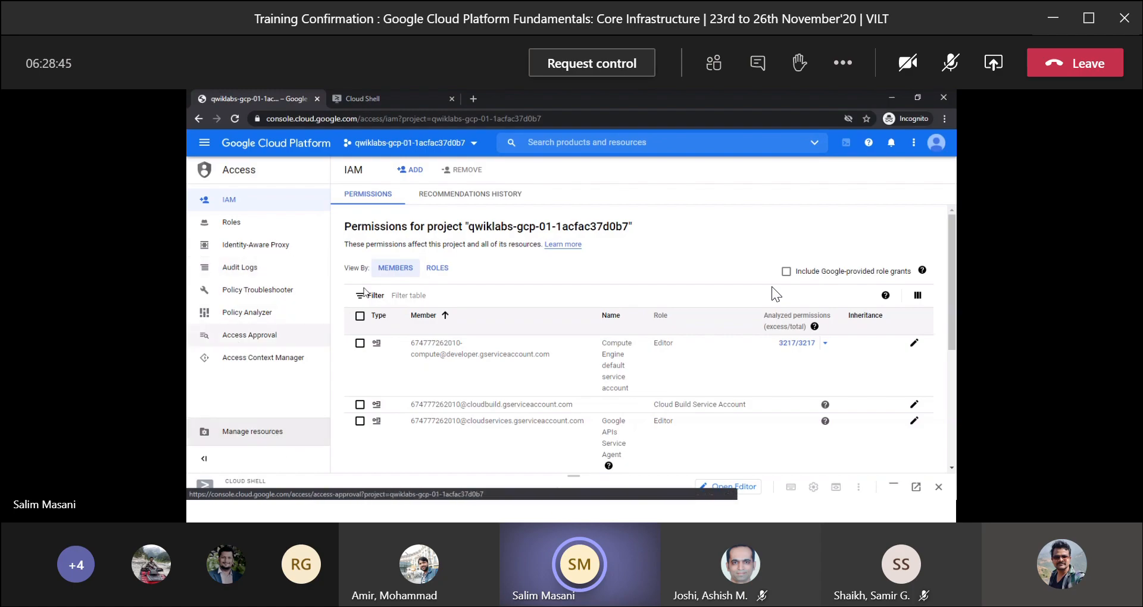
left_click(564, 145)
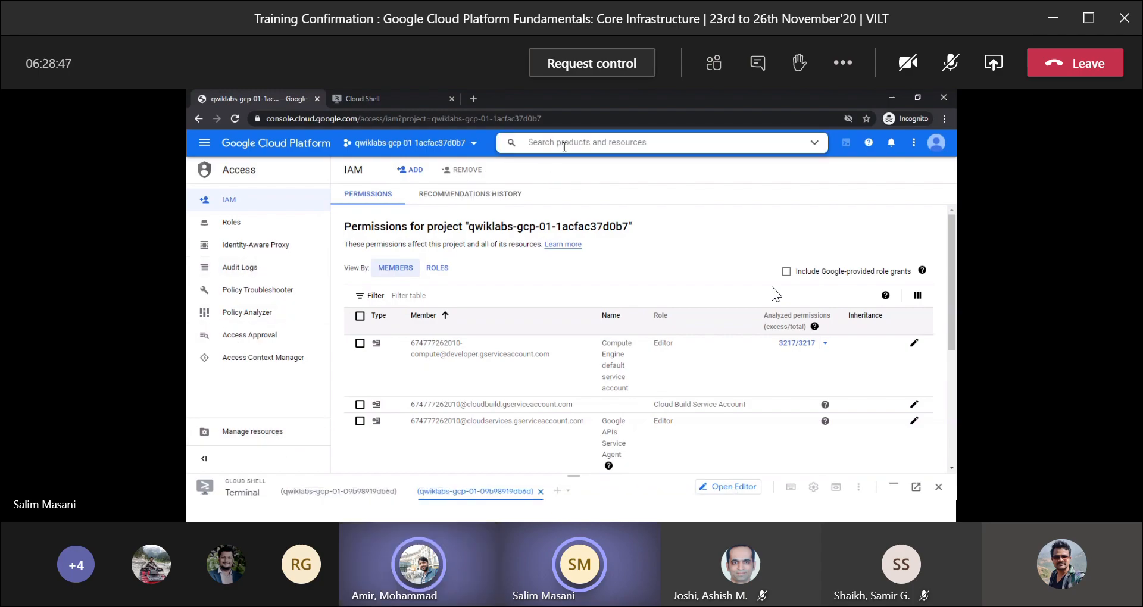
type("servic")
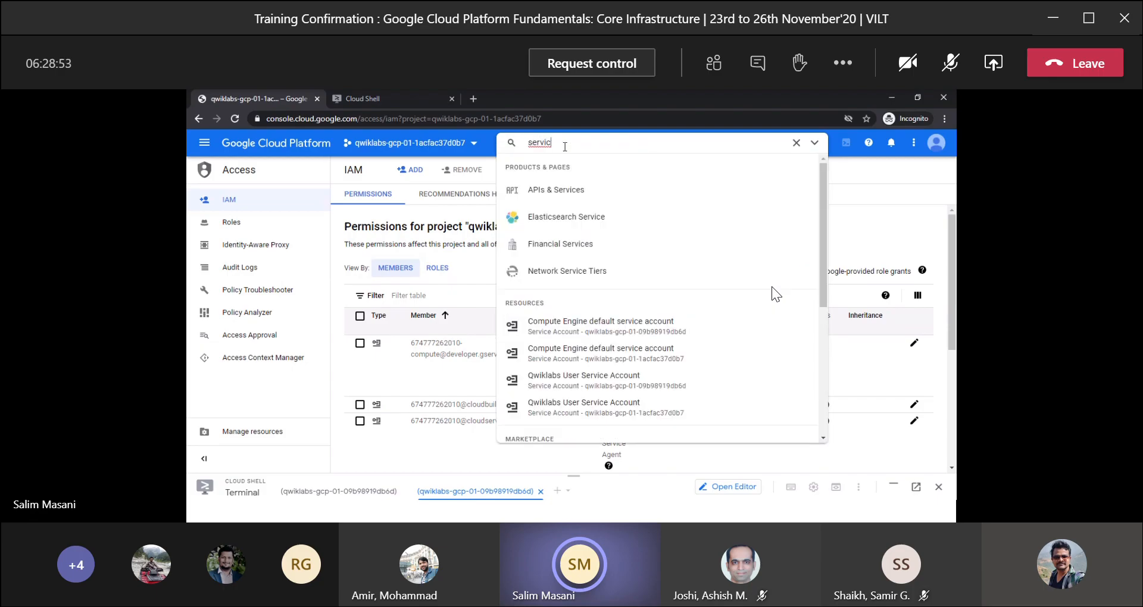
type("e")
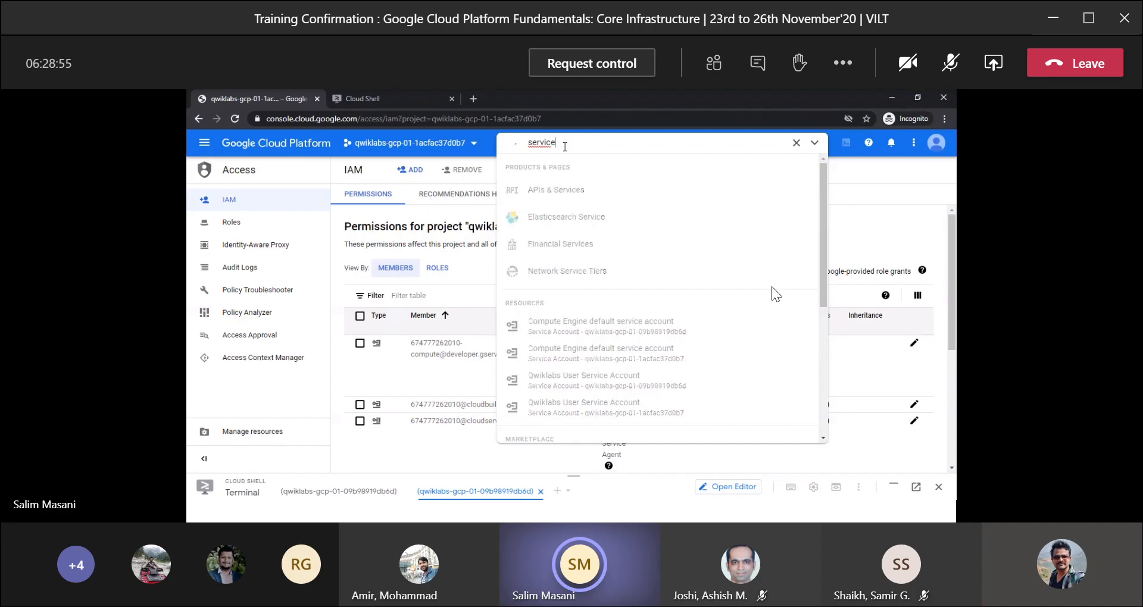
type(" account")
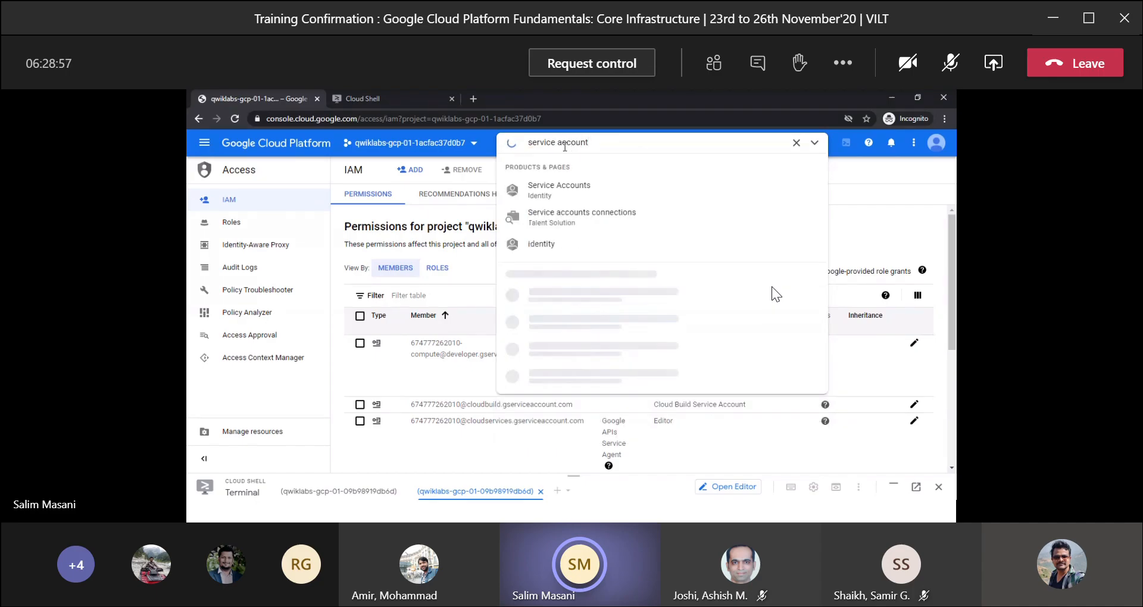
left_click(555, 187)
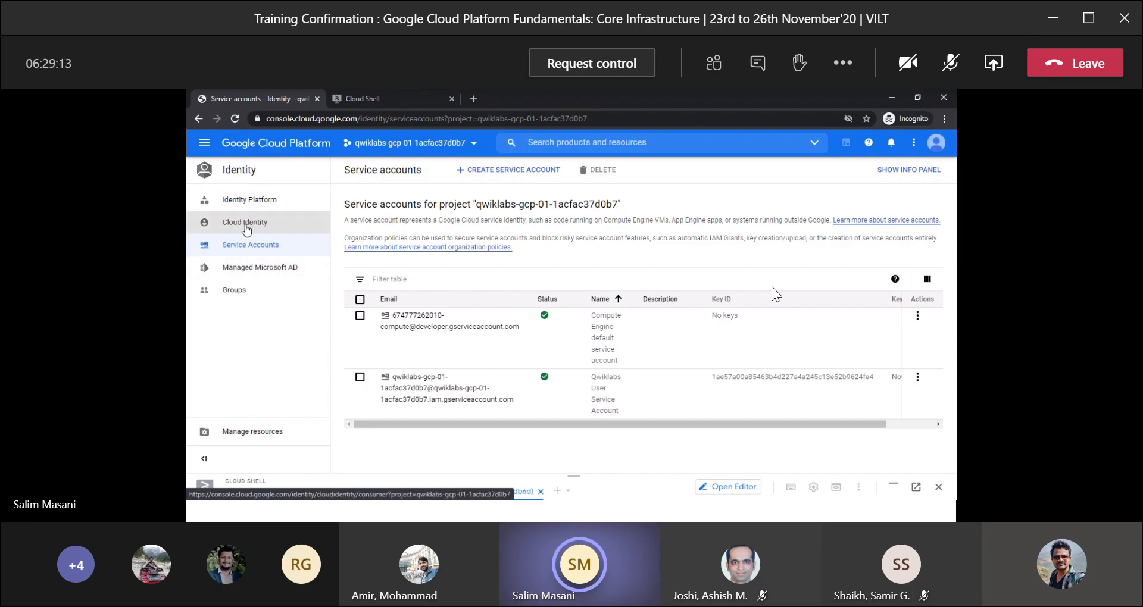
Look through the console's product categories, including Identity, Security, Support and Admin, for where IAM and service accounts are listed.
left_click(204, 143)
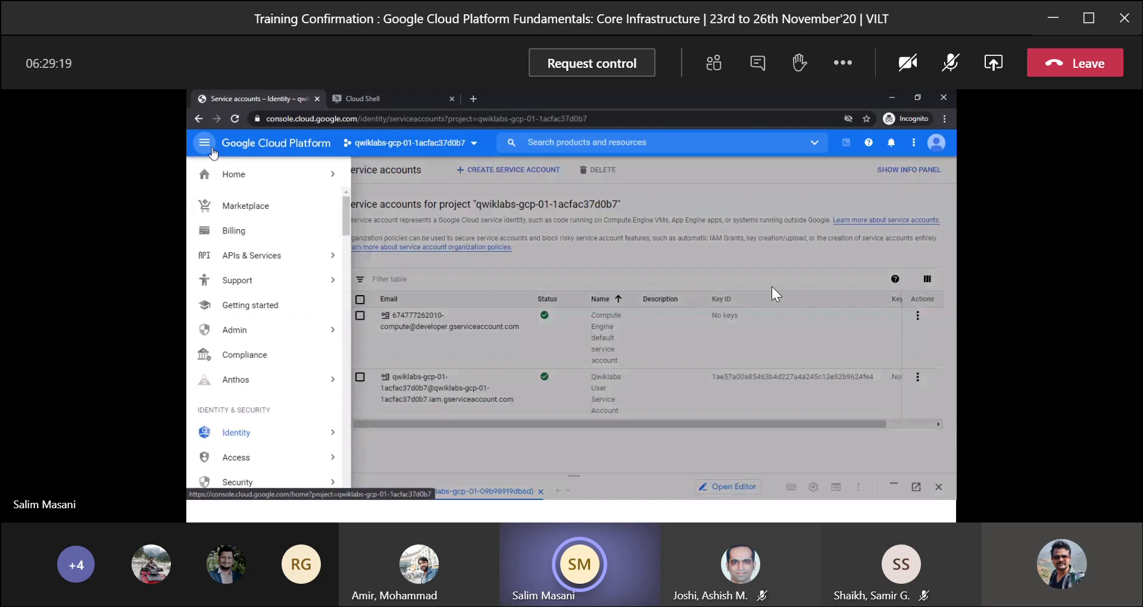
scroll(197, 369, "down", 2)
mouse_move(241, 368)
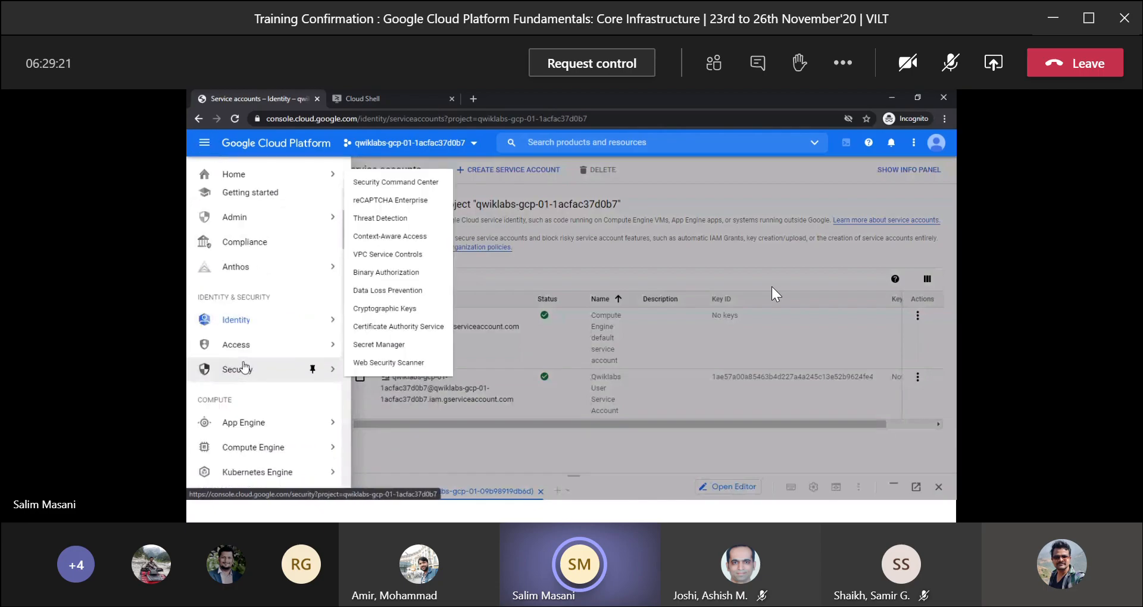
mouse_move(224, 311)
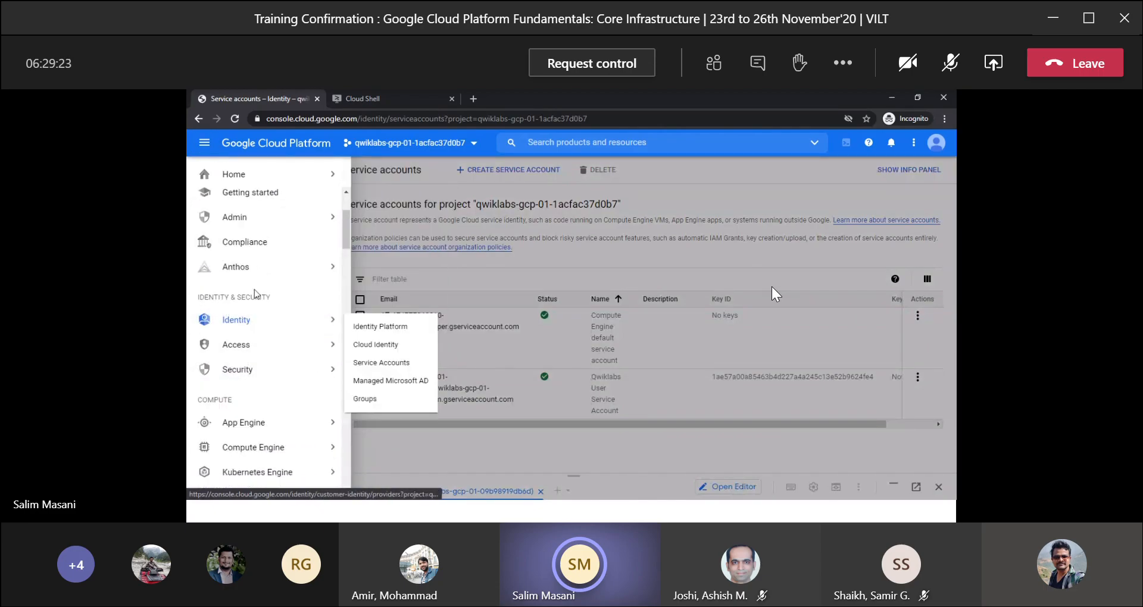
scroll(256, 293, "up", 2)
mouse_move(258, 288)
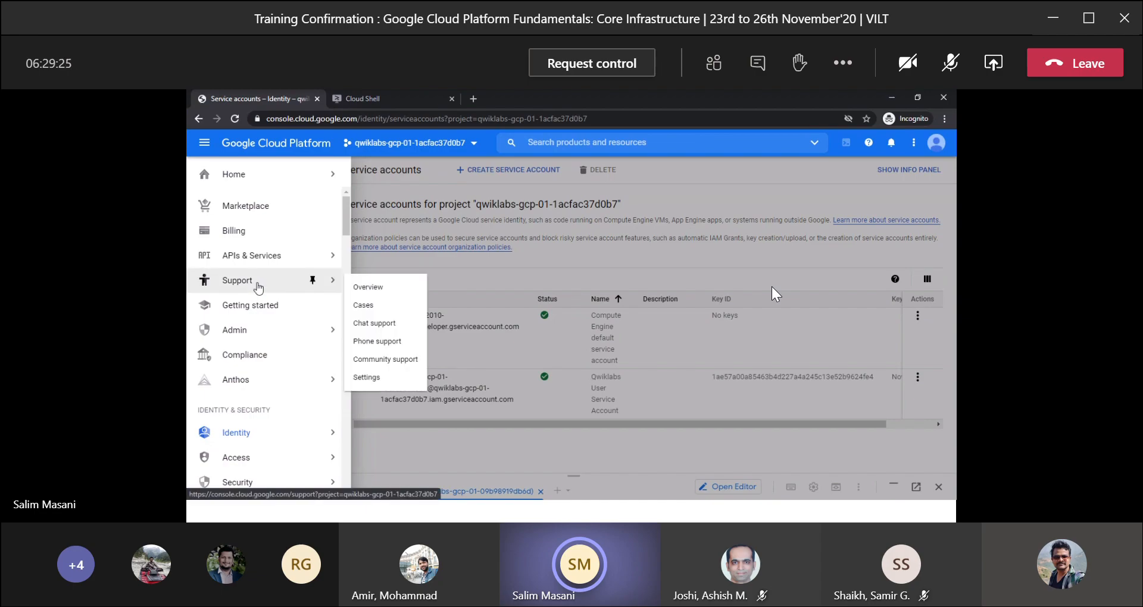
mouse_move(243, 343)
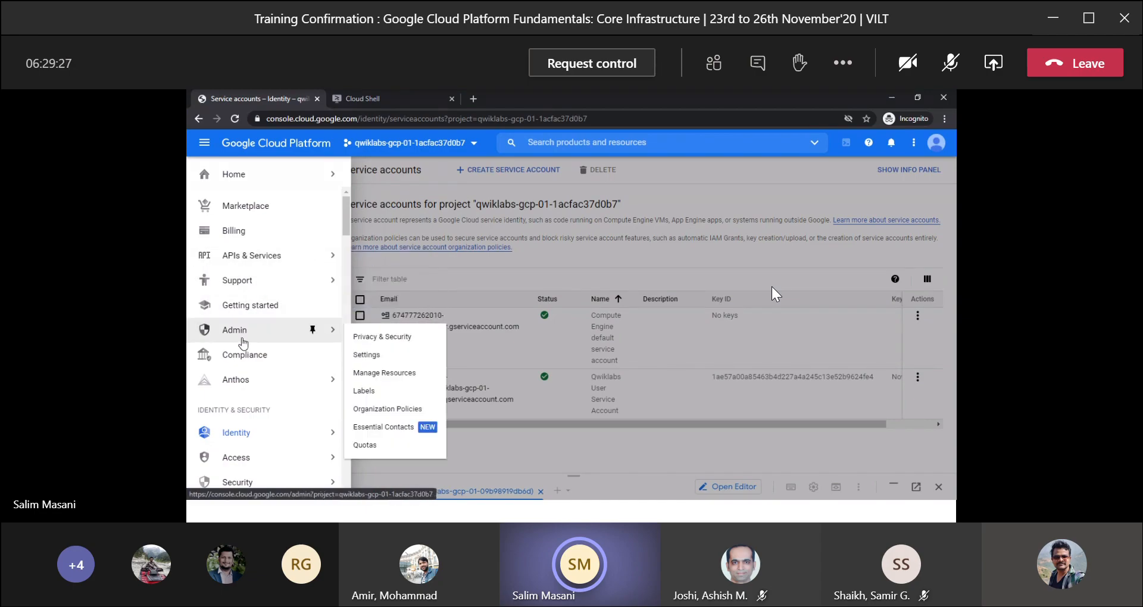
scroll(247, 325, "down", 2)
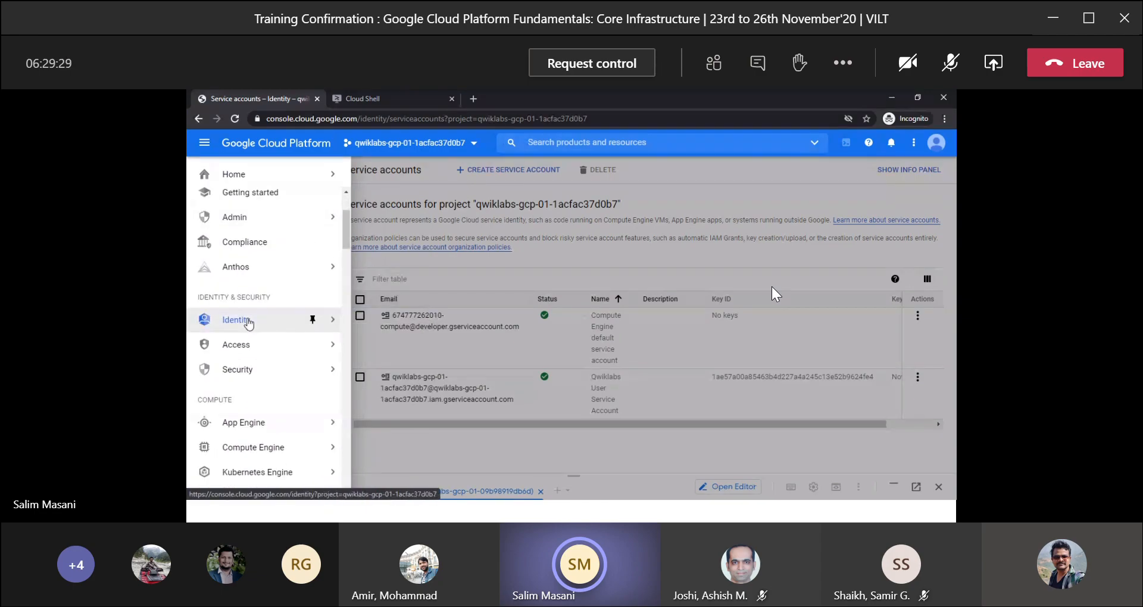
scroll(248, 324, "down", 3)
scroll(249, 323, "up", 3)
scroll(248, 325, "up", 2)
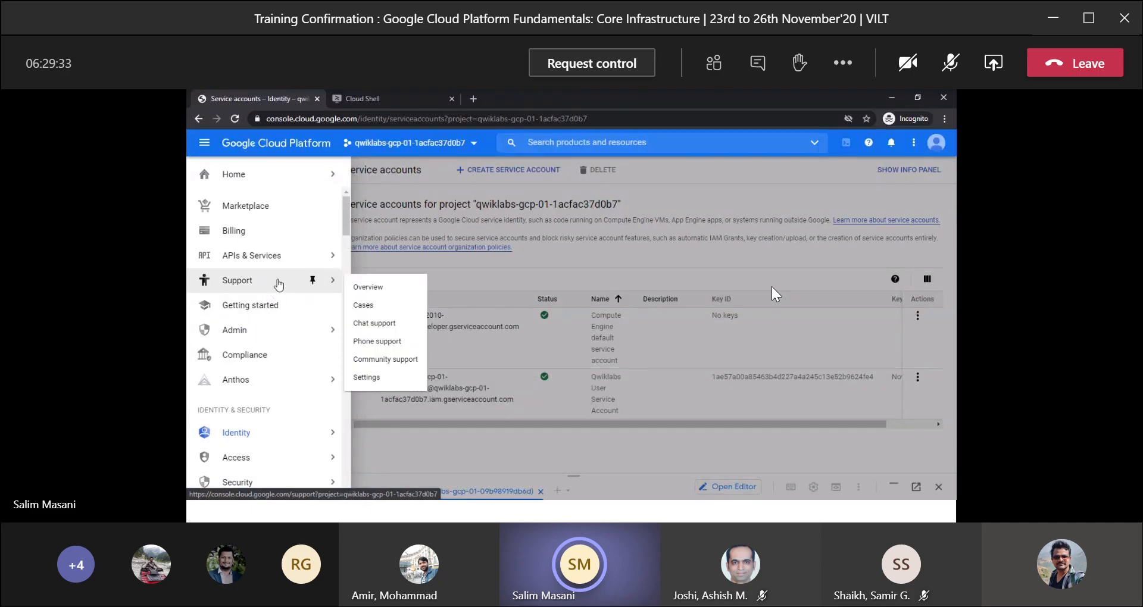
Open the IAM page under Access and review the project's members and their roles.
mouse_move(316, 331)
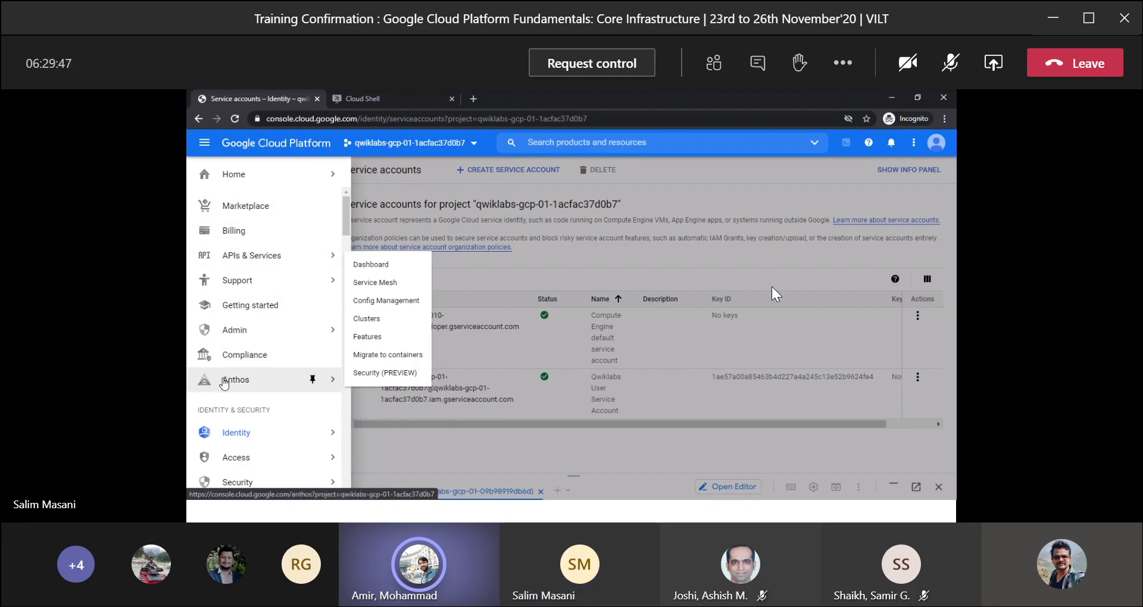
scroll(225, 380, "down", 1)
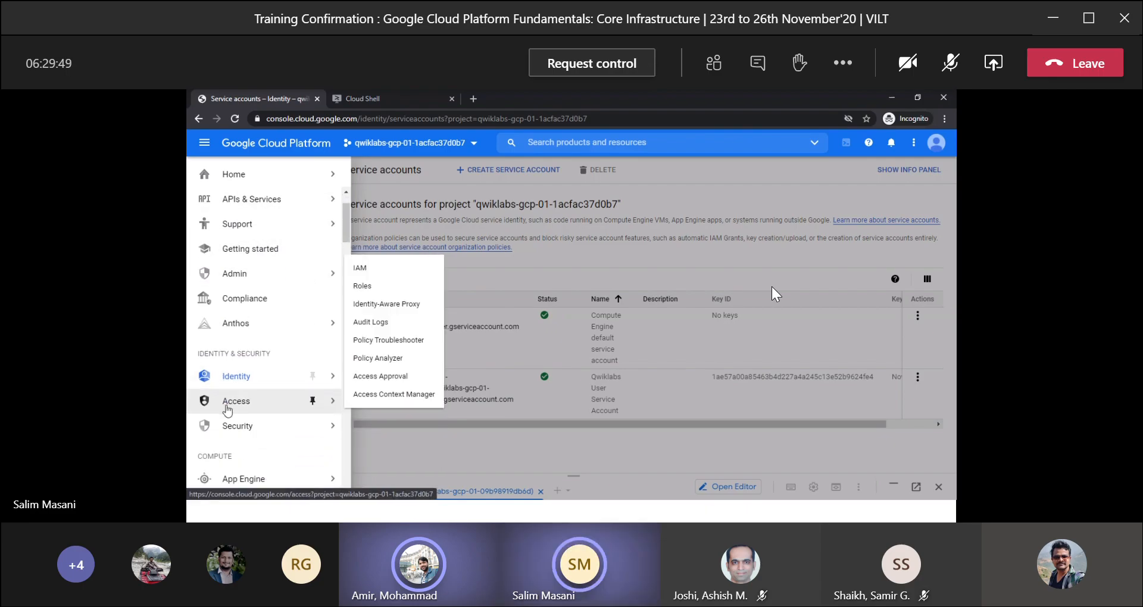
mouse_move(290, 403)
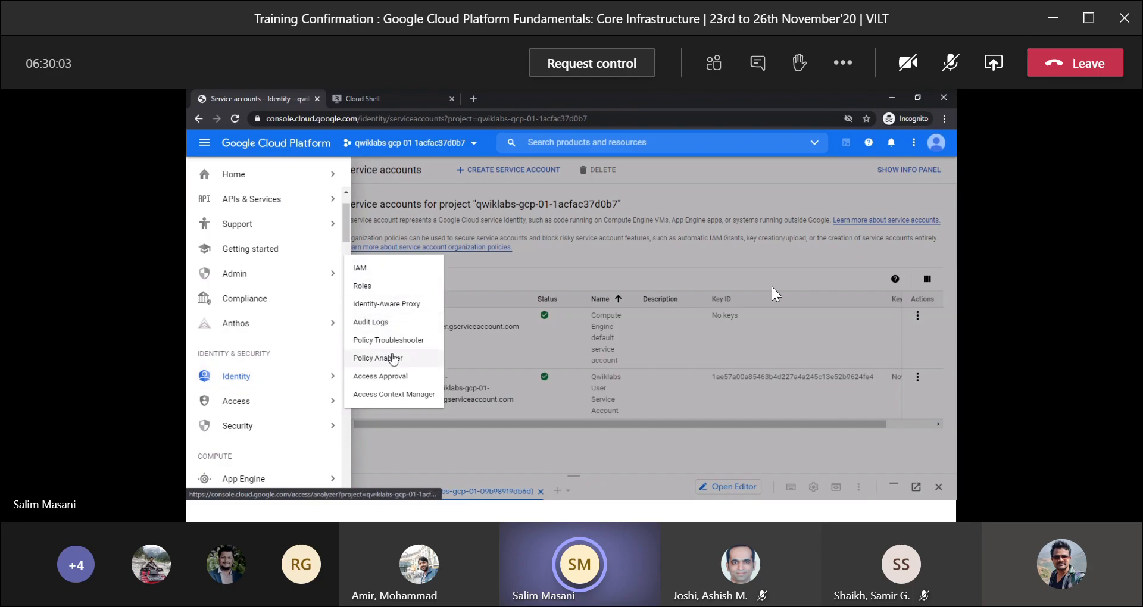
left_click(379, 271)
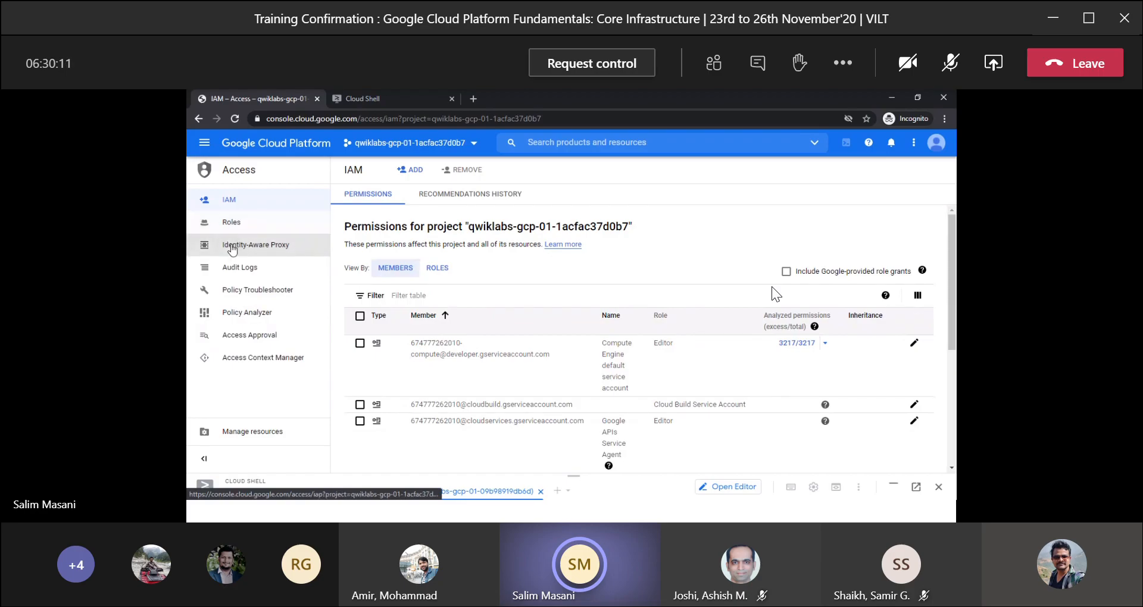
scroll(460, 295, "down", 4)
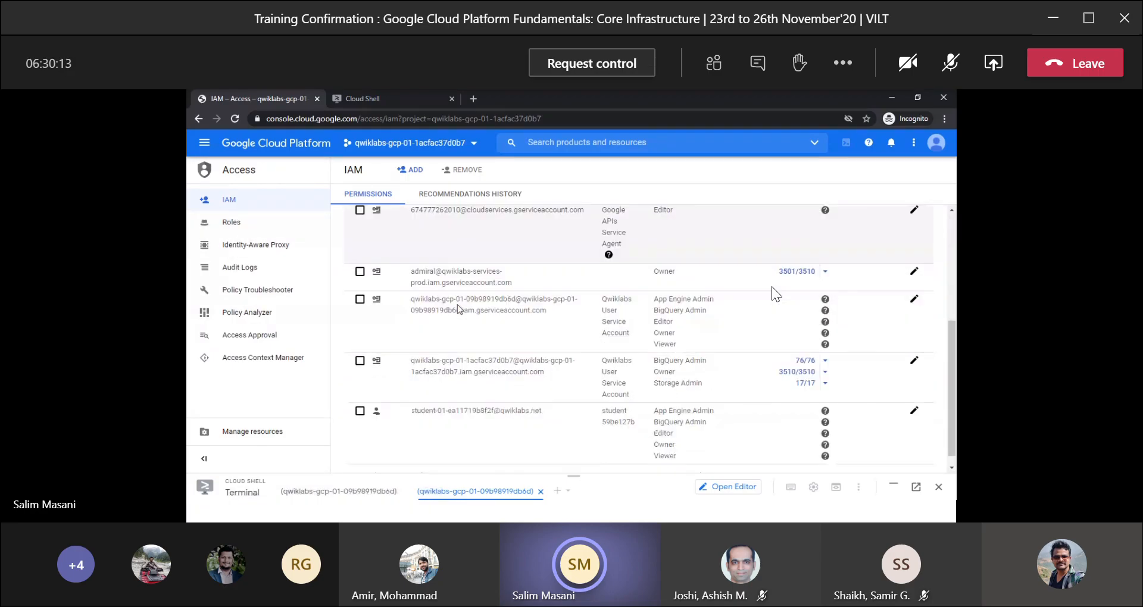
scroll(460, 309, "up", 4)
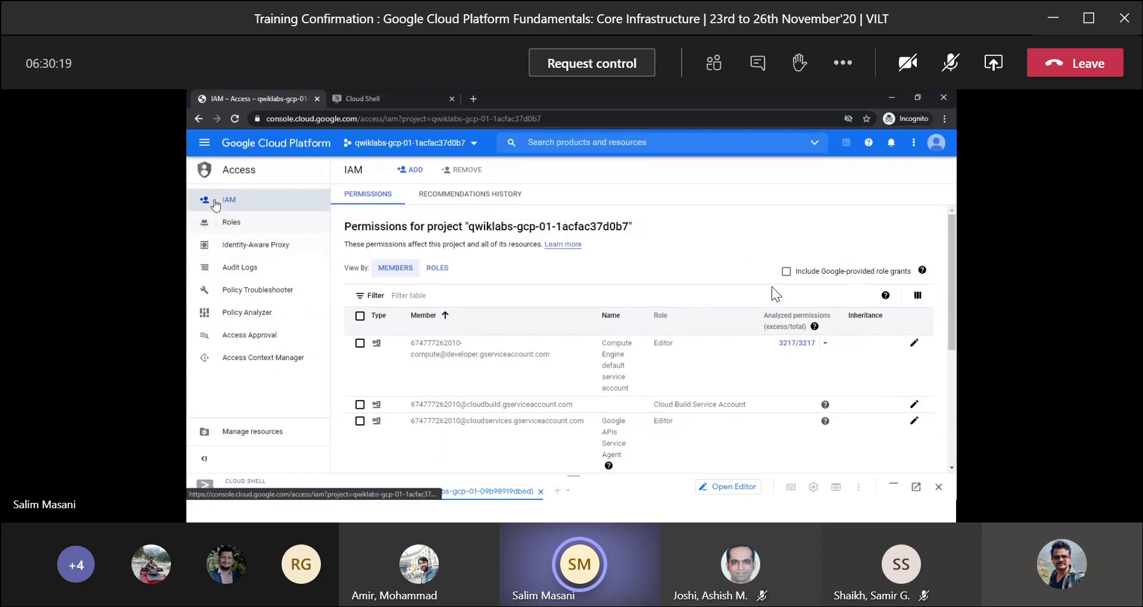
Open Service Accounts under Identity and create a service account named cross-project-storage, as given in the lab instructions.
left_click(203, 143)
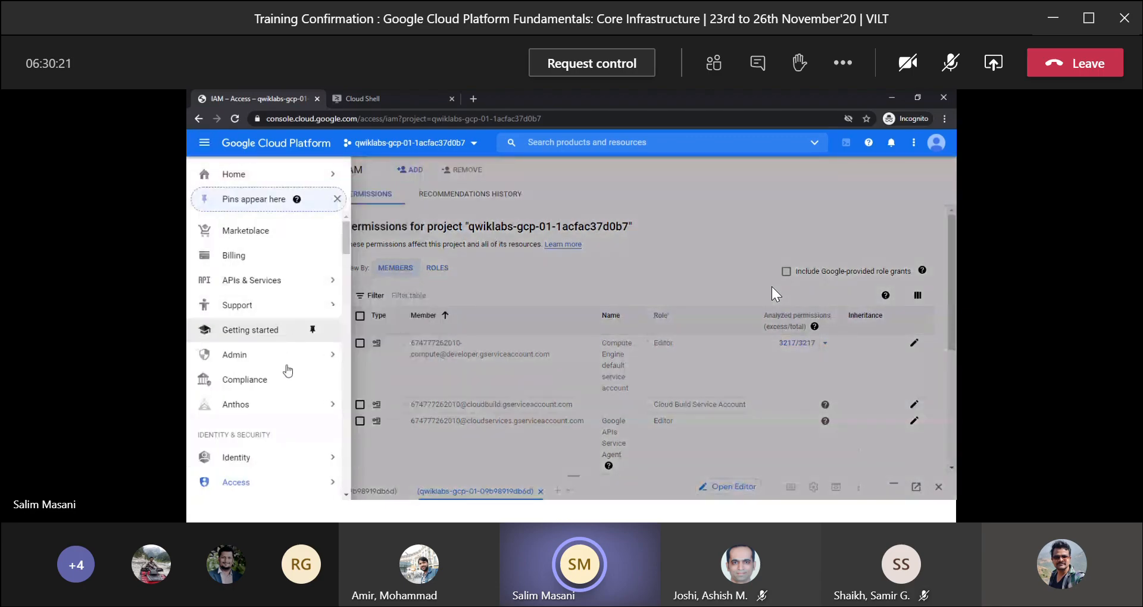
scroll(274, 429, "down", 1)
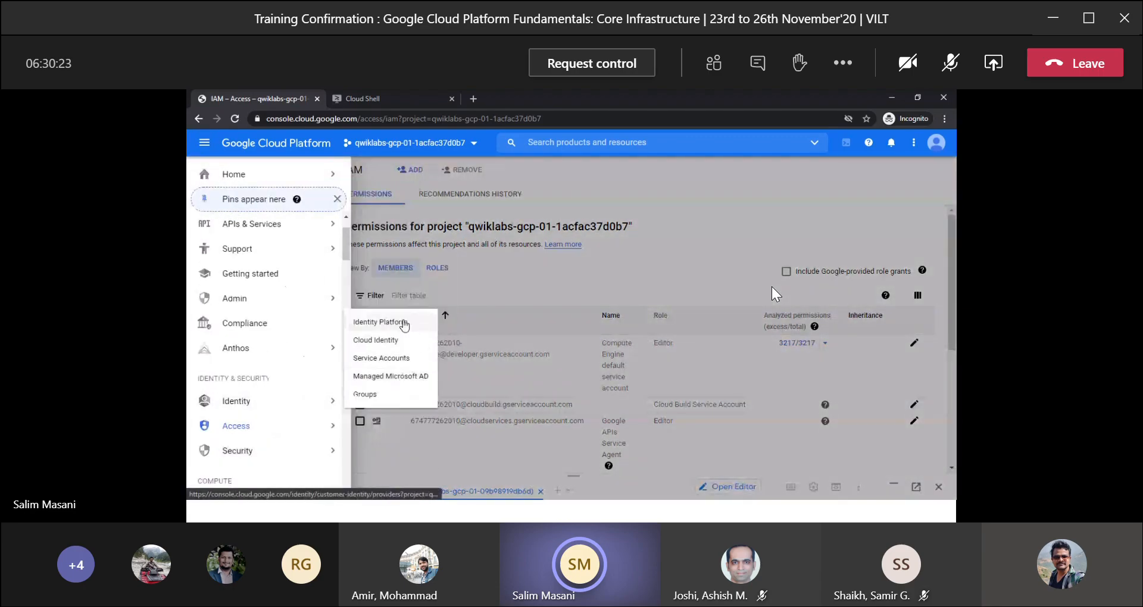
left_click(403, 358)
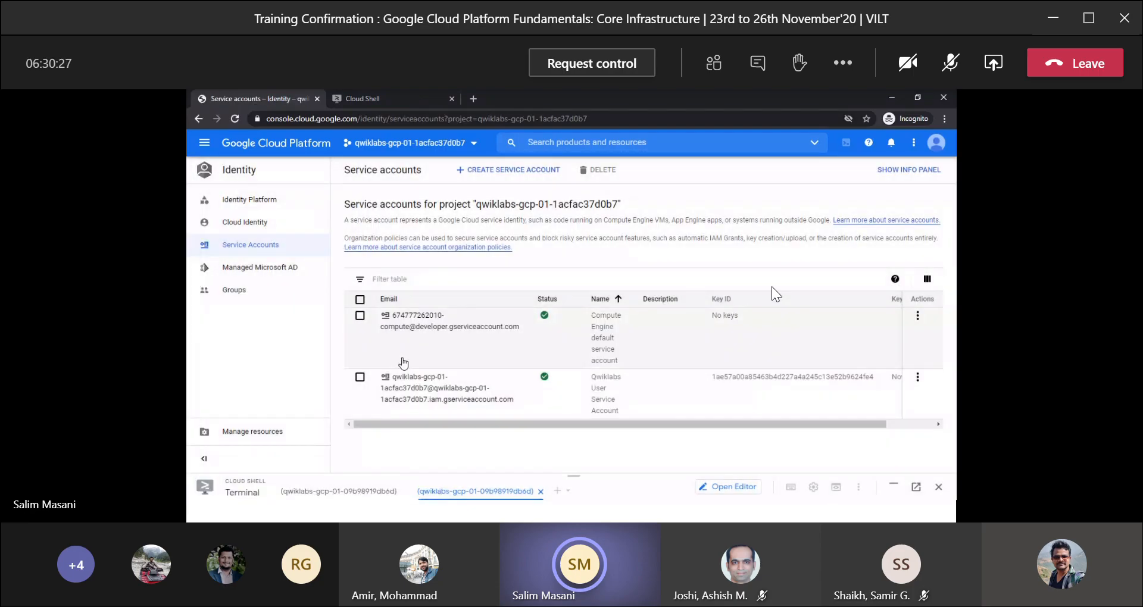
left_click(476, 173)
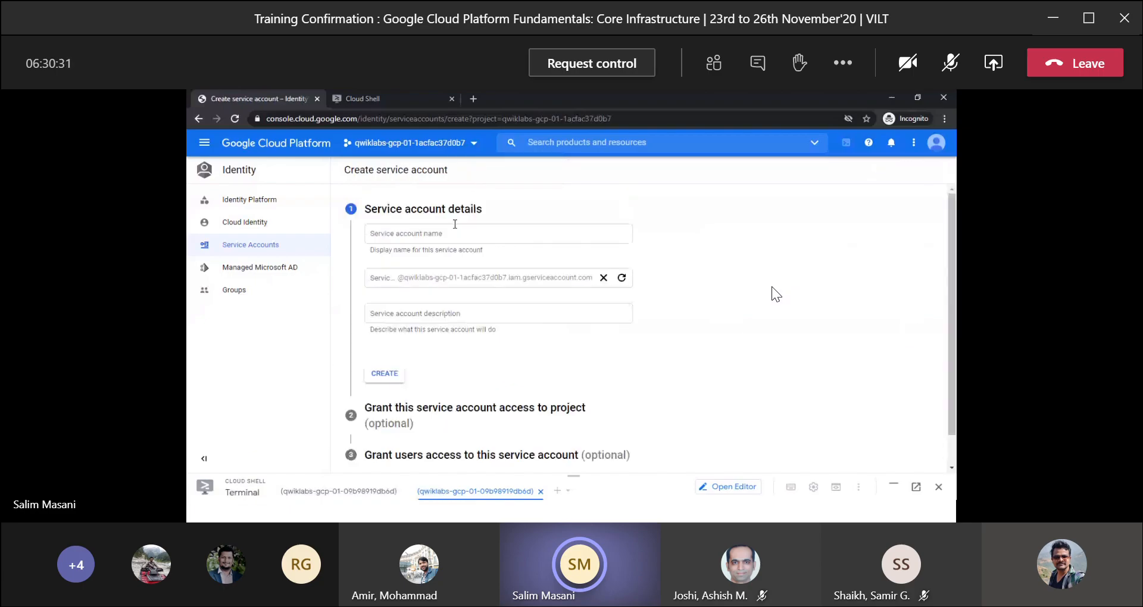
left_click(447, 232)
key("alt+Tab")
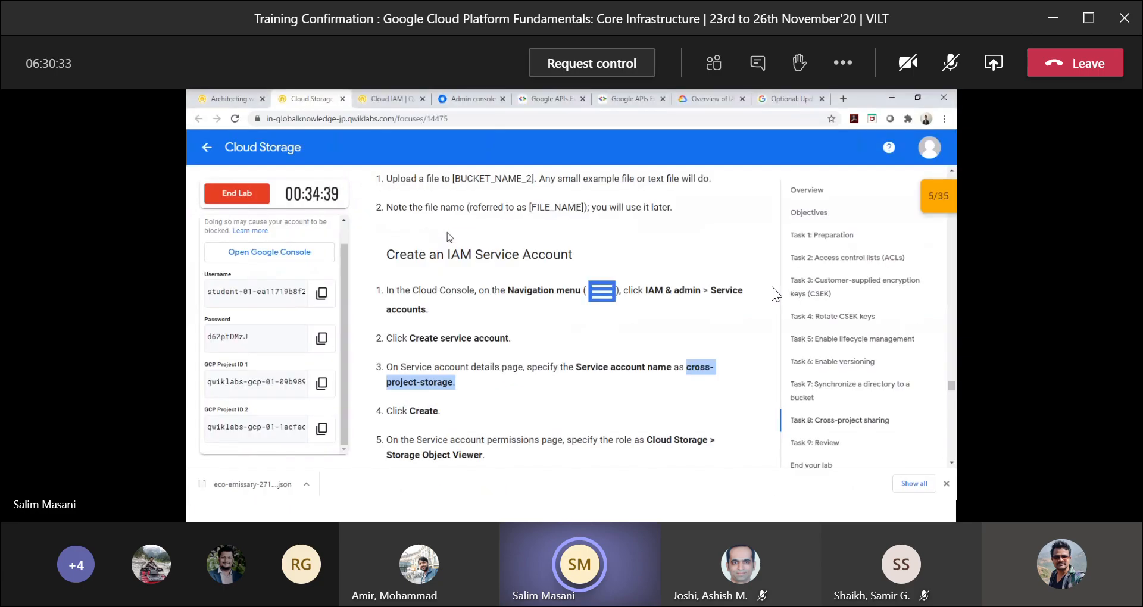
key("alt+Tab")
type("cross-project-storage")
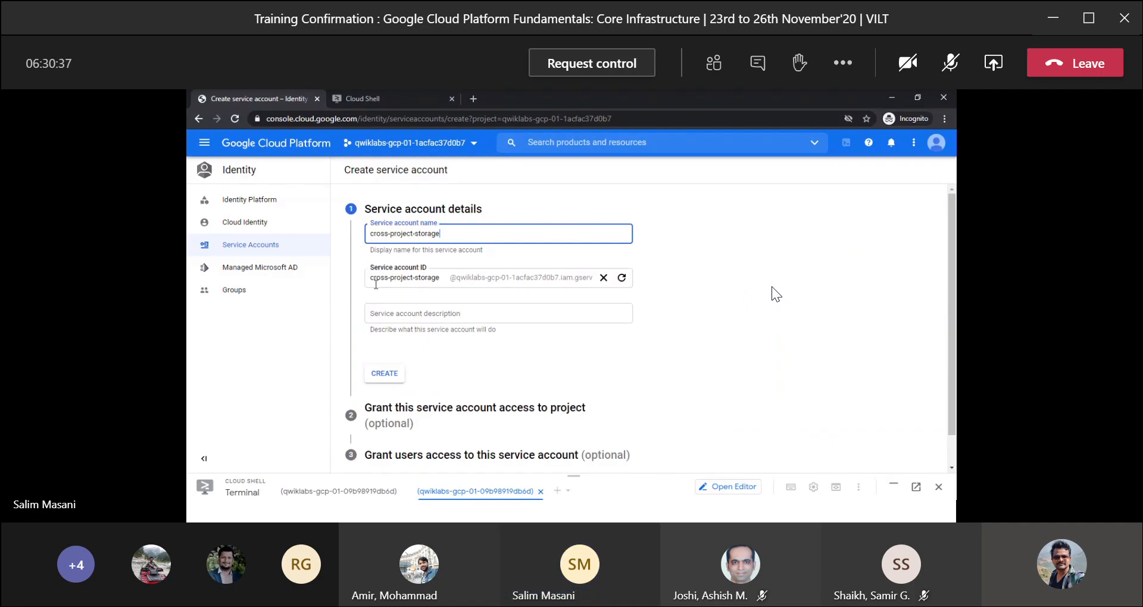
left_click(395, 377)
Copy the role name from the lab instructions and assign the Storage Object Viewer role to the new service account.
key("alt+Tab")
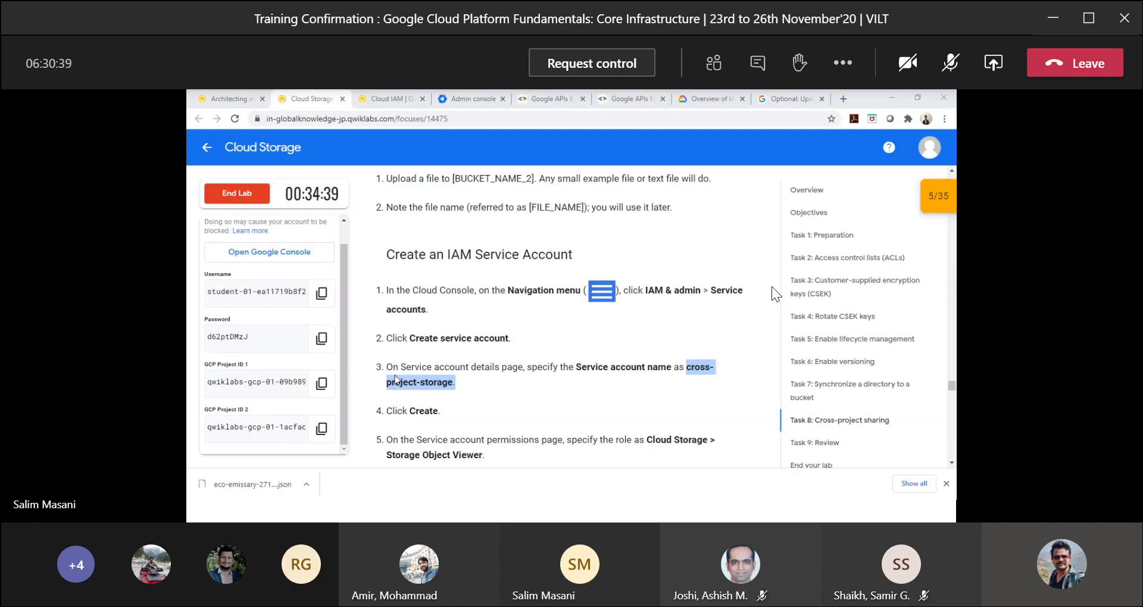
scroll(457, 352, "down", 2)
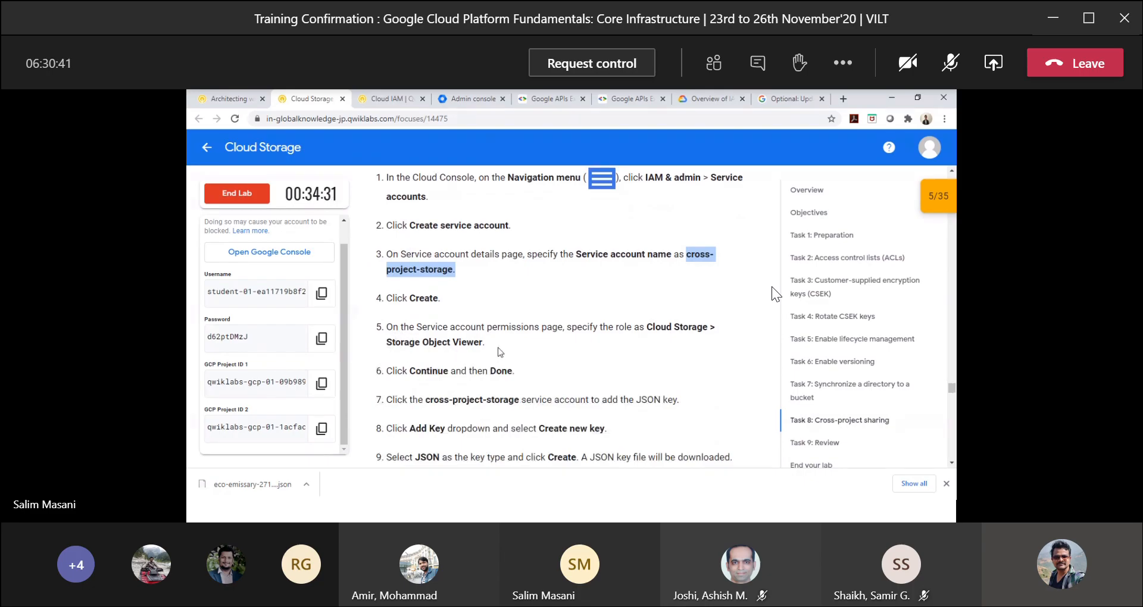
left_click_drag(485, 342, 391, 343)
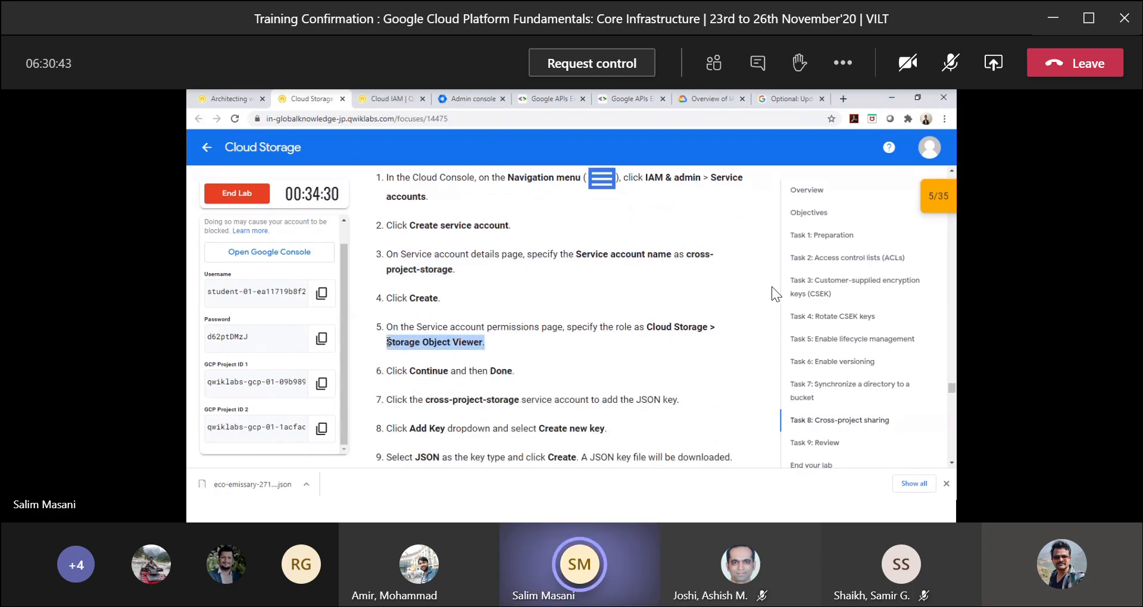
key("alt+Tab")
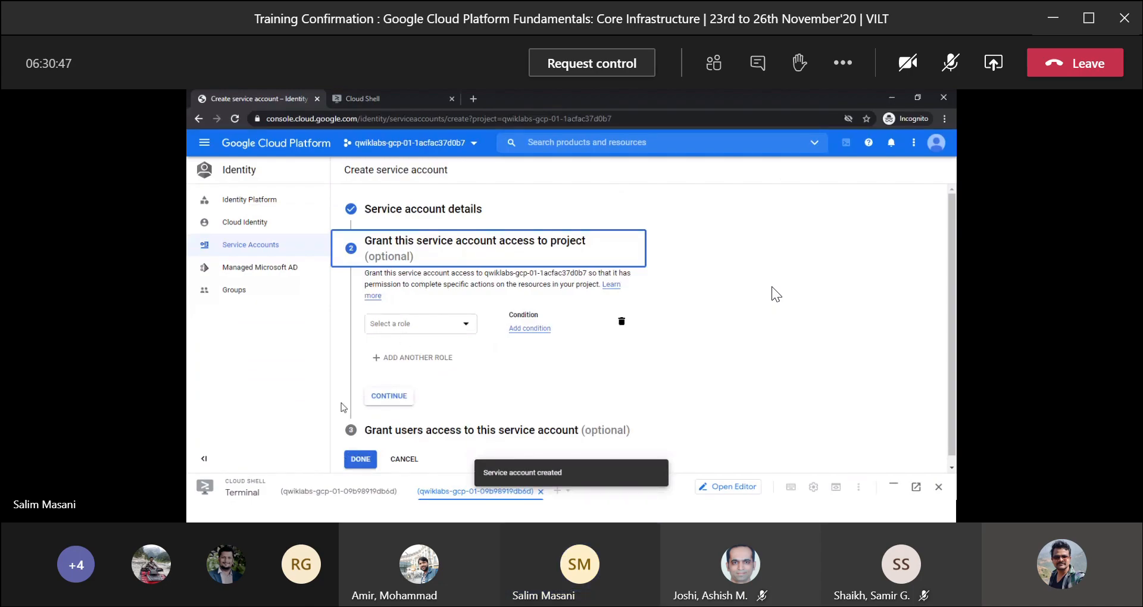
left_click(401, 324)
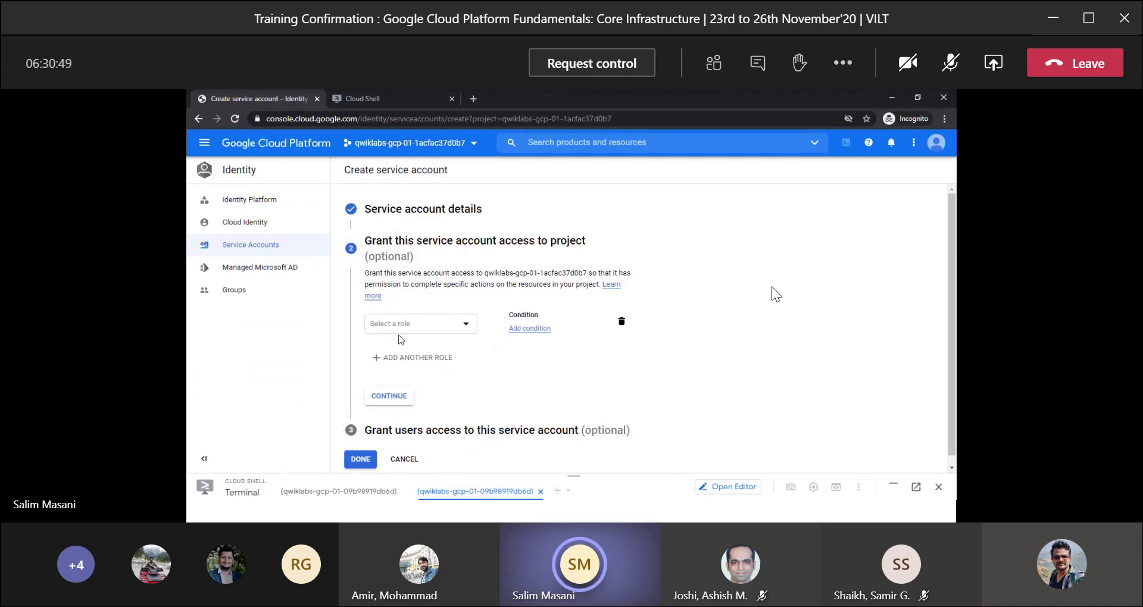
left_click(409, 327)
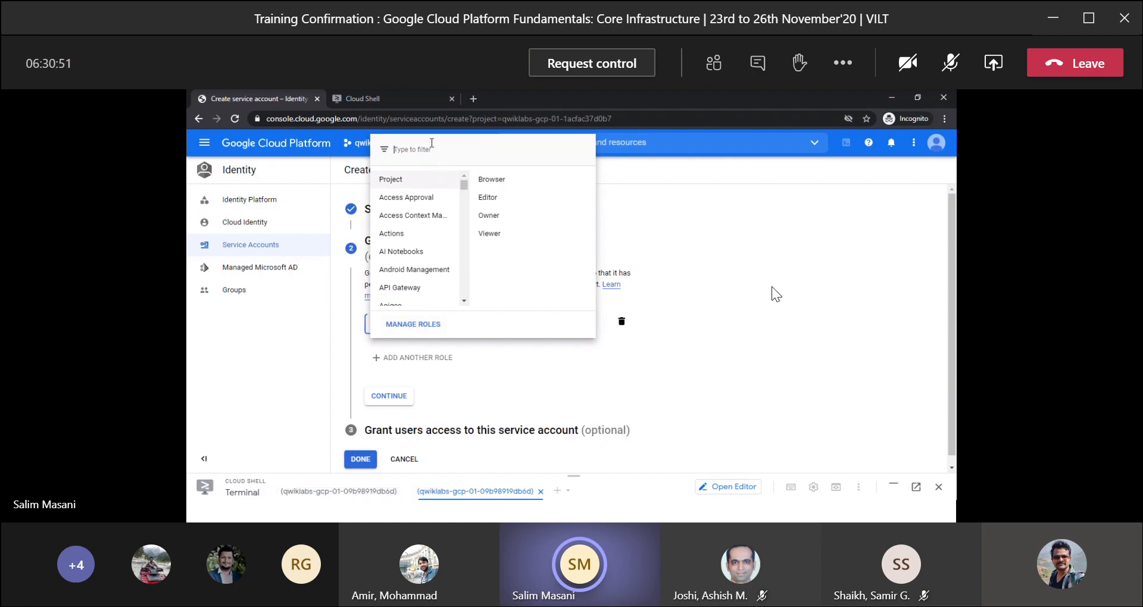
type("Storage Object Viewer")
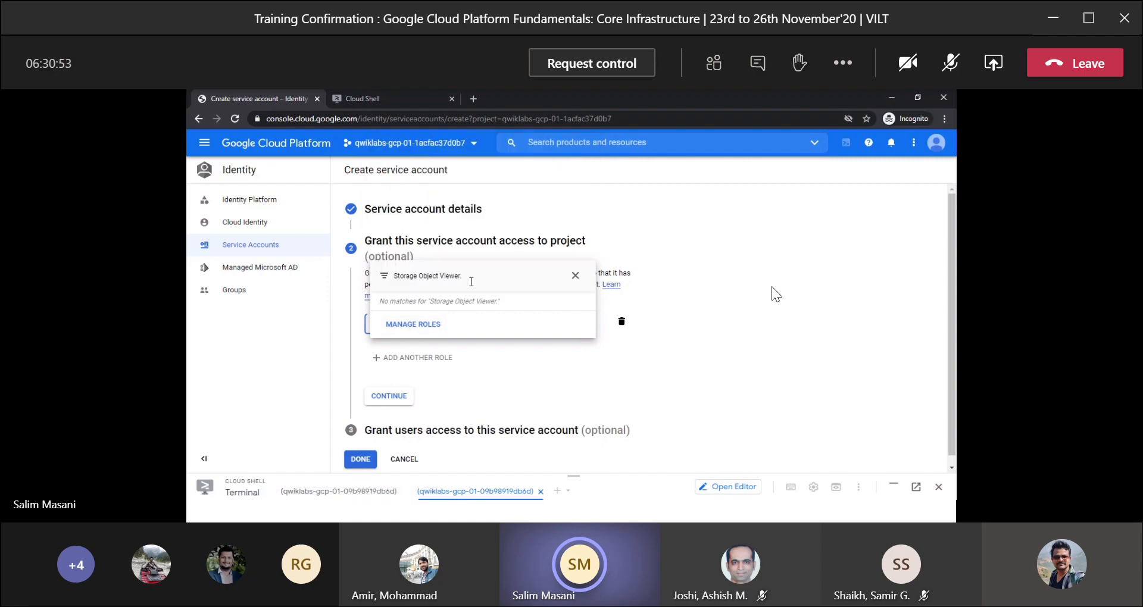
key("BackSpace")
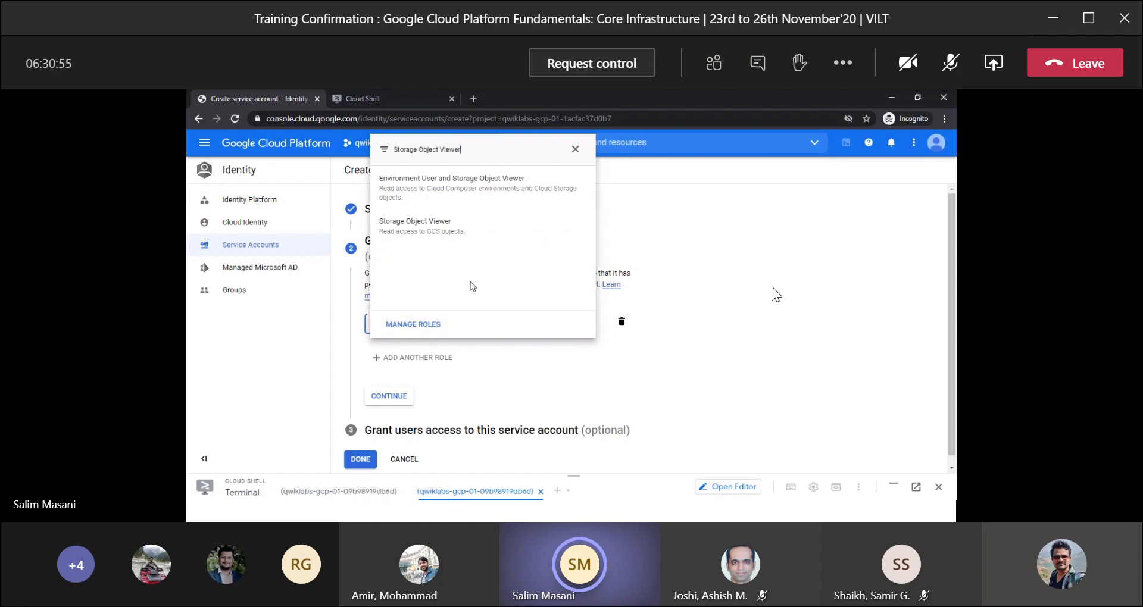
left_click(437, 232)
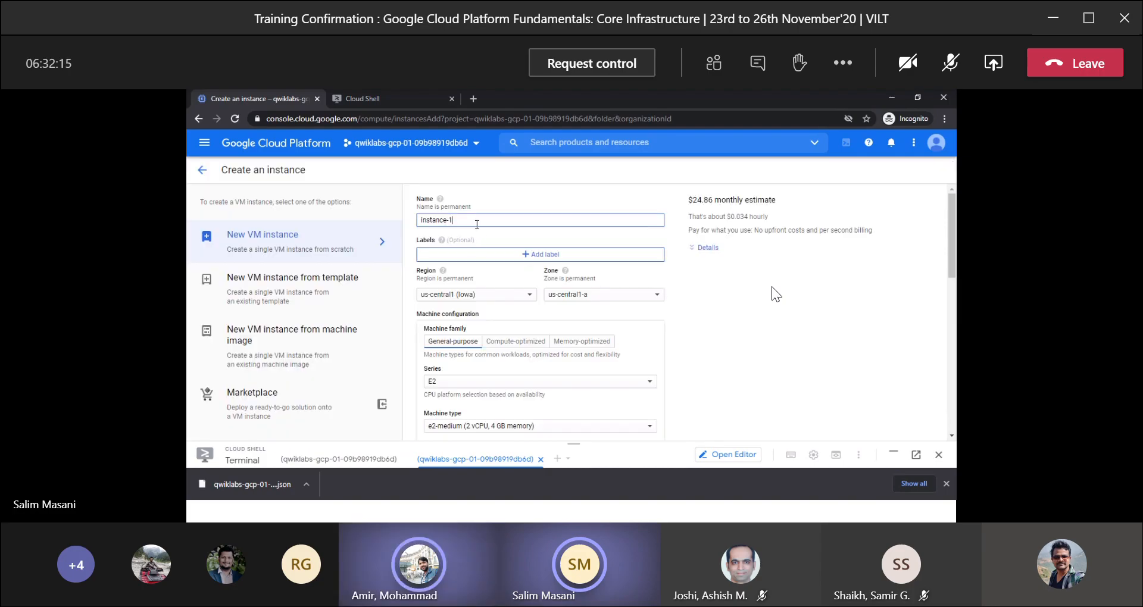
Name the new VM instance crossproject, and set its series to N1 and machine type to f1-micro.
triple_click(477, 224)
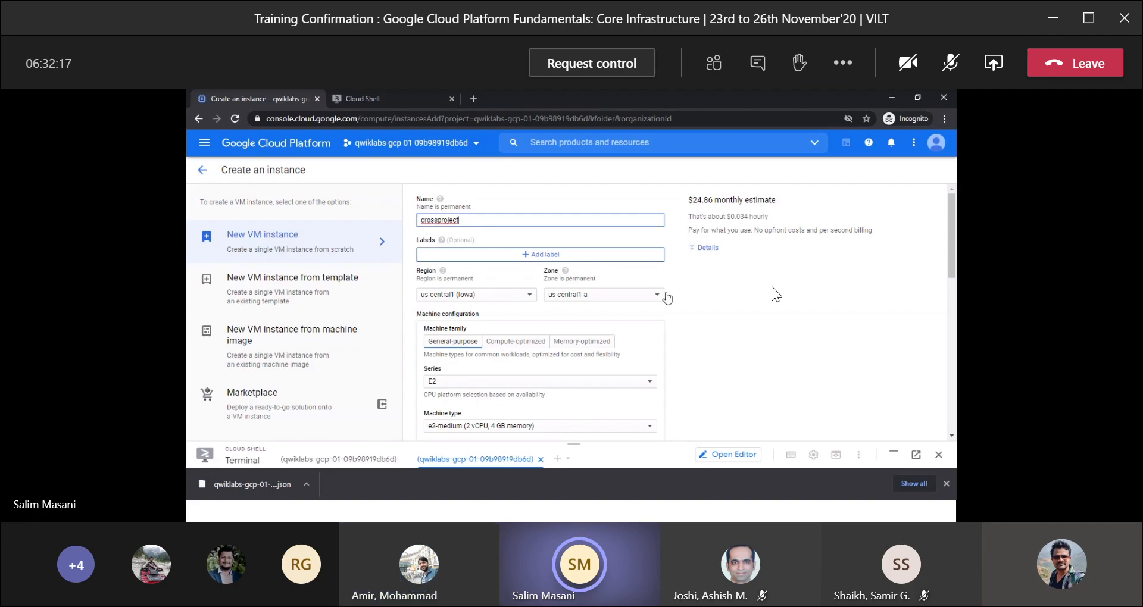
scroll(740, 316, "down", 2)
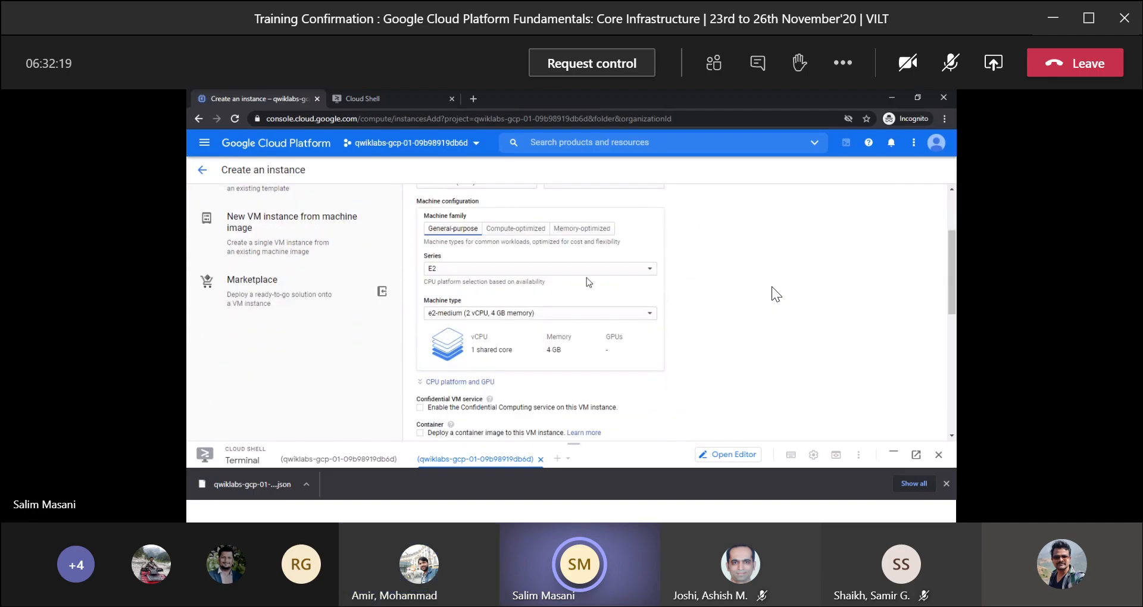
left_click(586, 271)
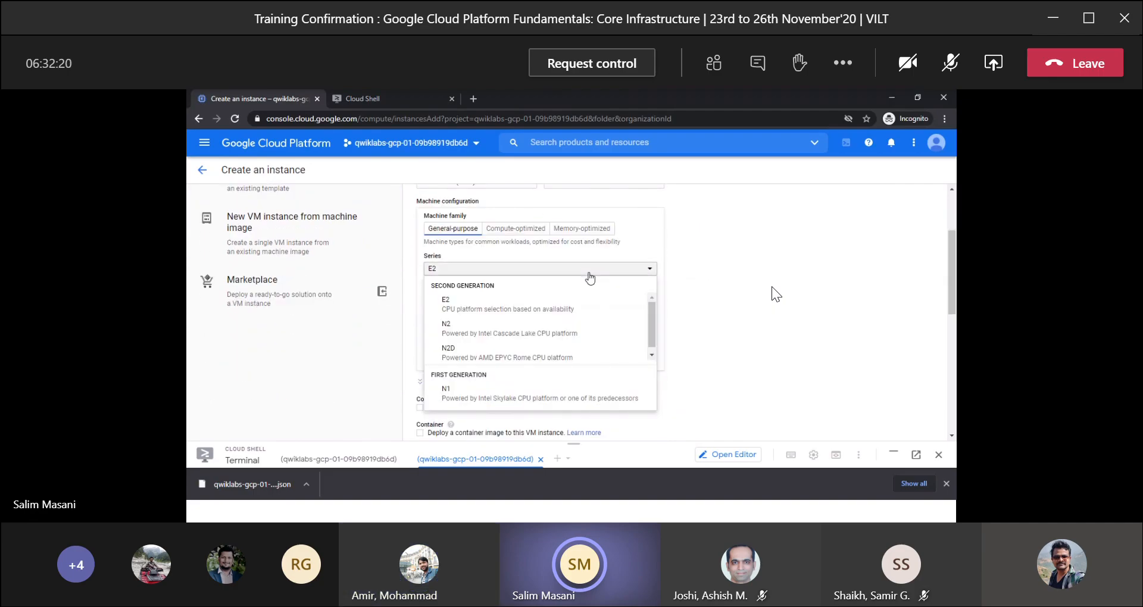
left_click(479, 390)
left_click(484, 315)
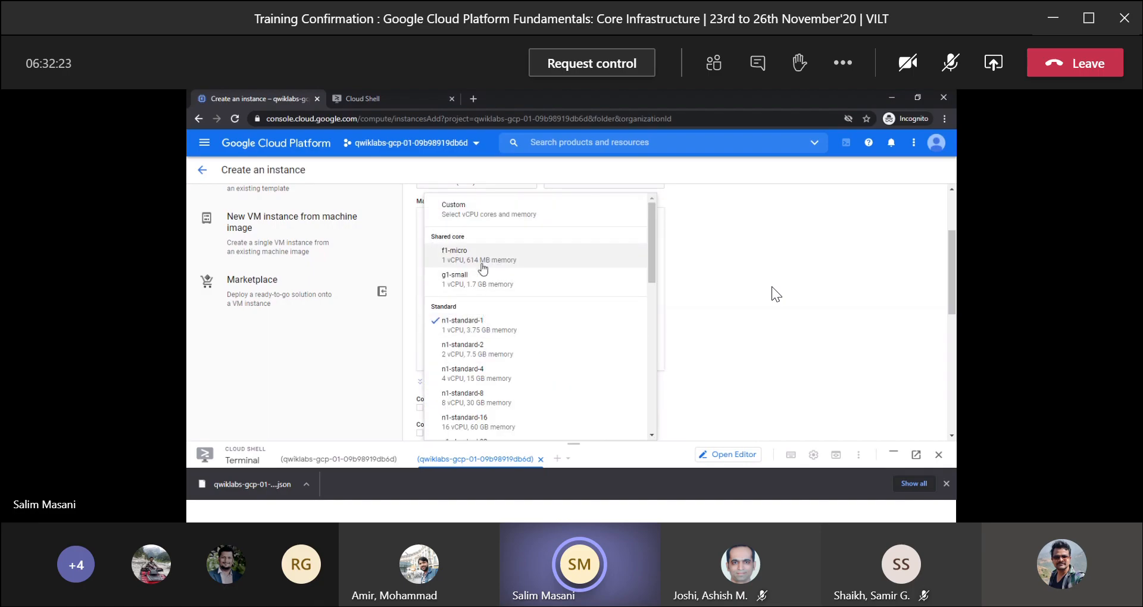
left_click(455, 255)
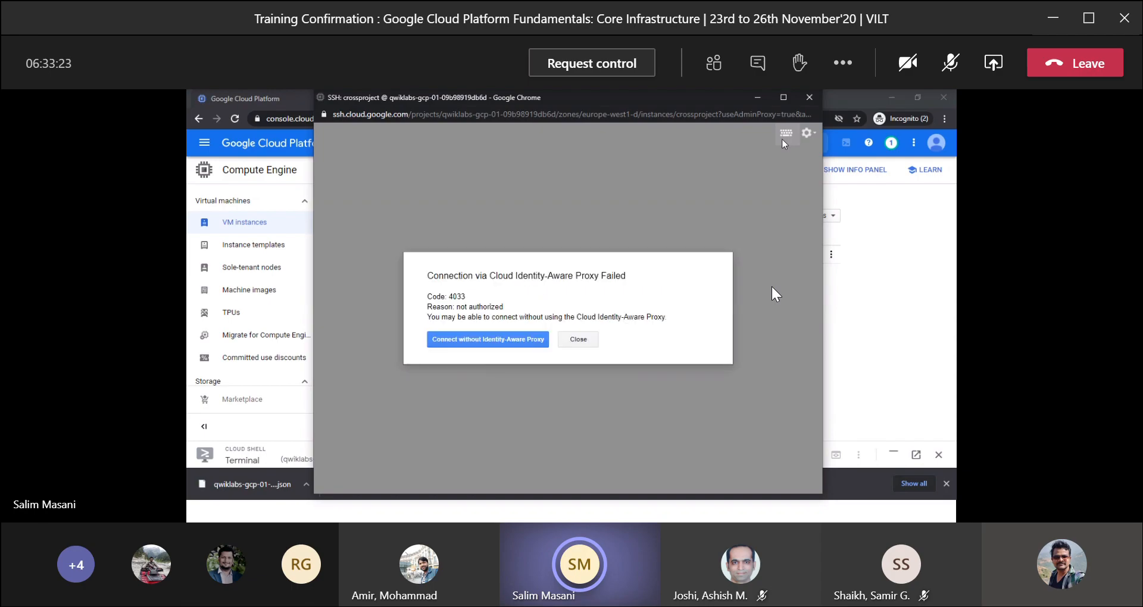
Connect to the crossproject VM without Identity-Aware Proxy and upload credentials.json from the Downloads folder to it.
left_click(501, 341)
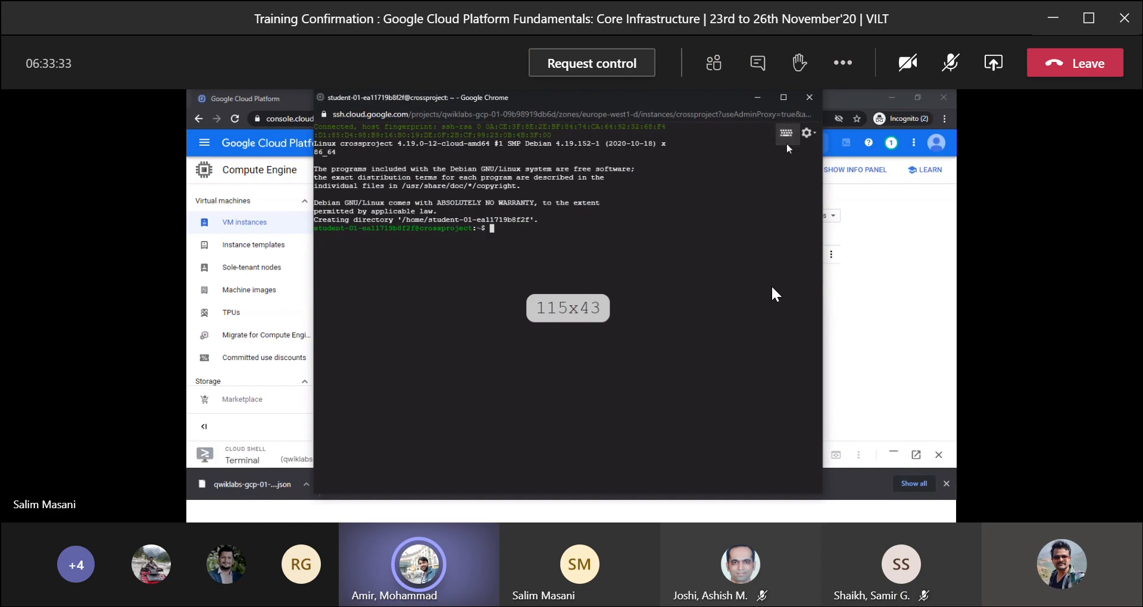
left_click(807, 133)
mouse_move(789, 170)
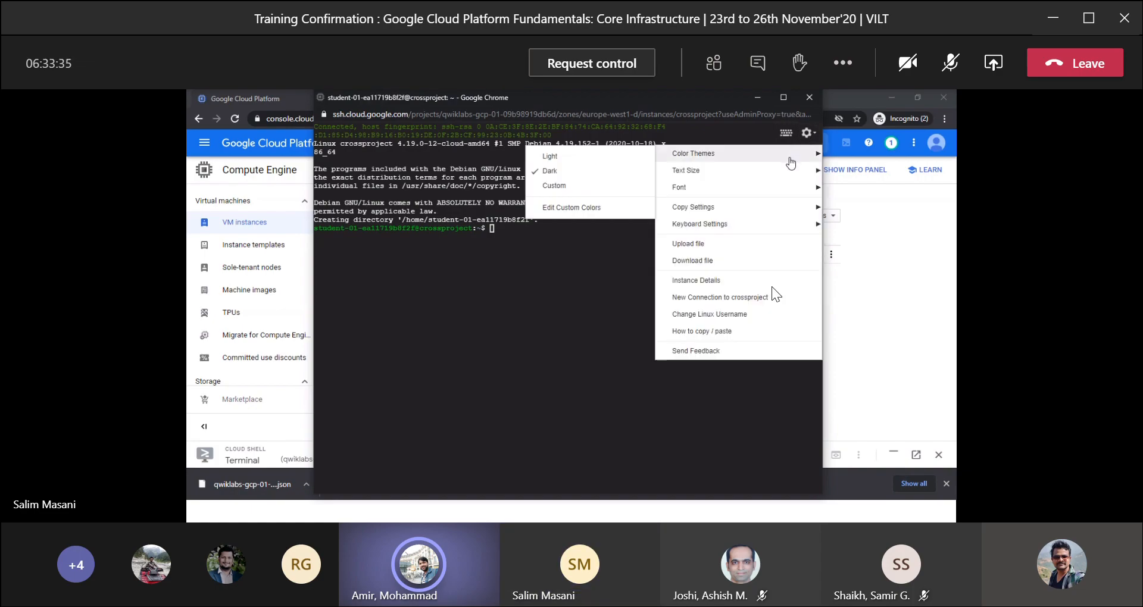
left_click(693, 244)
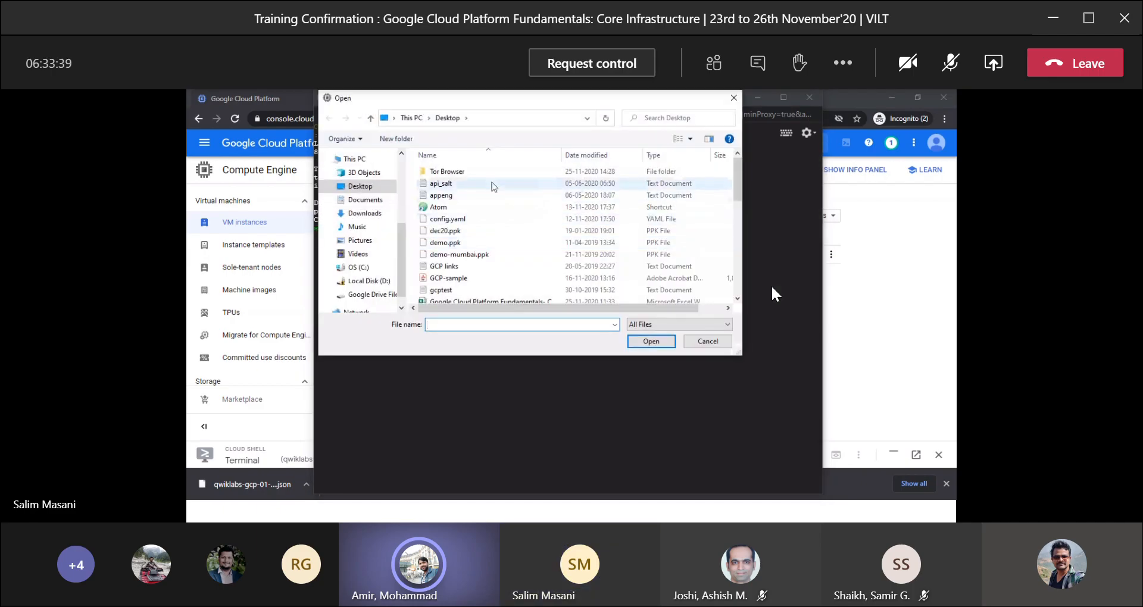
left_click(365, 213)
double_click(437, 185)
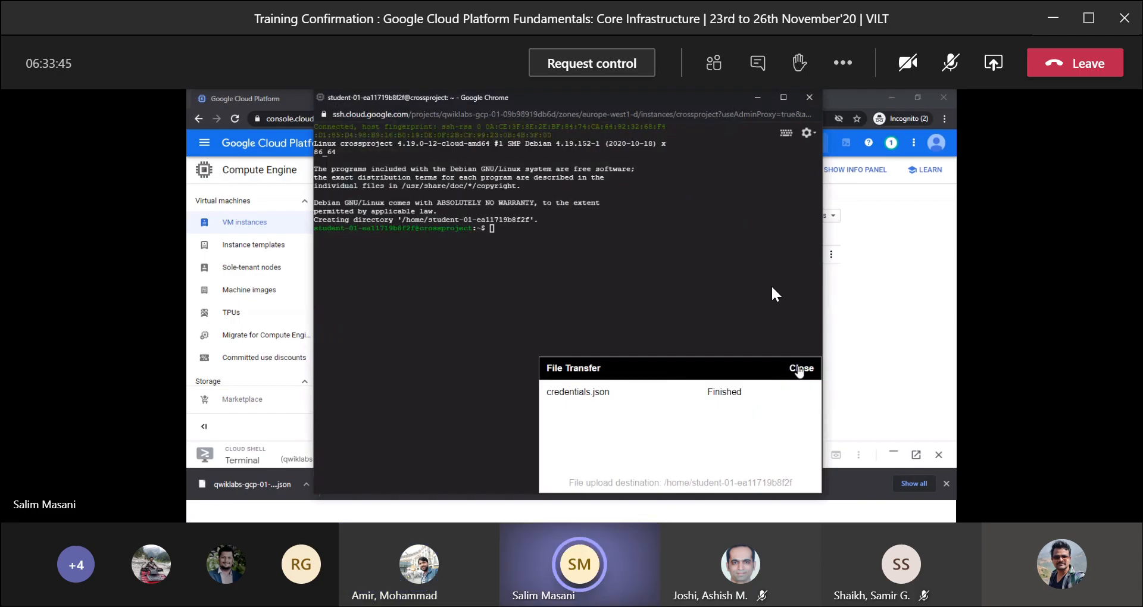
left_click(799, 368)
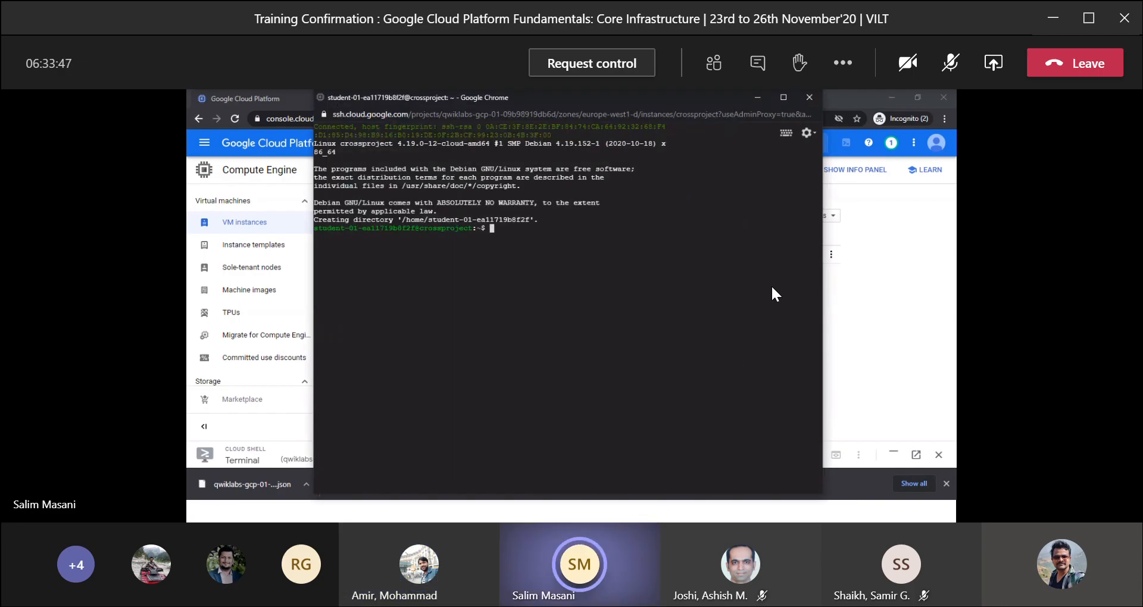
In the VM's SSH session, export BUCKET_NAME_2 with the GCP Project ID 2 value copied from the lab credentials.
key("alt+Tab")
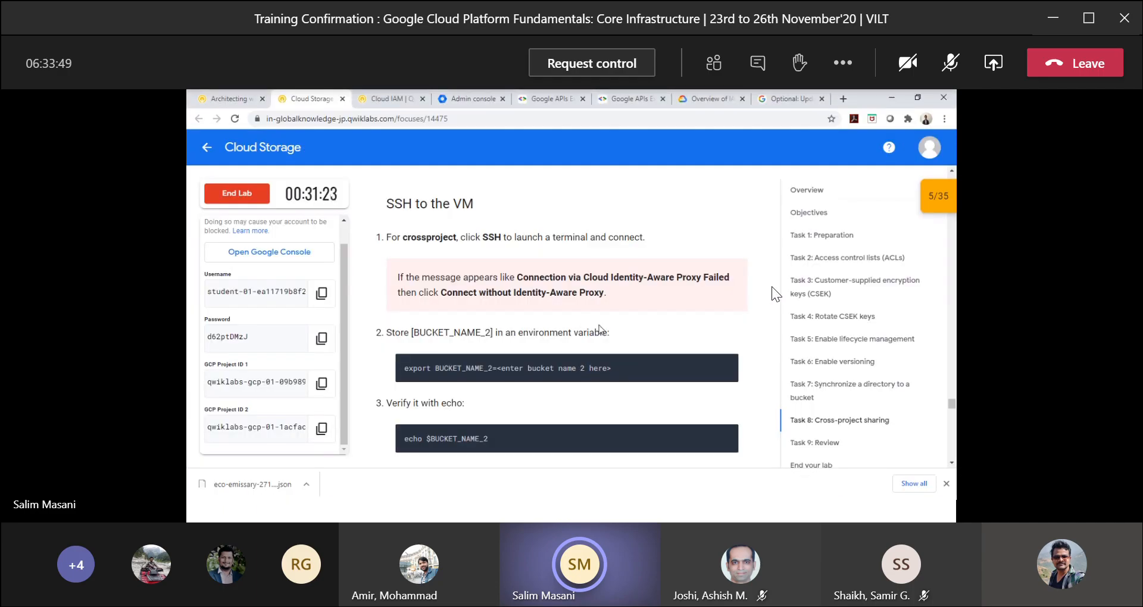
scroll(774, 294, "down", 1)
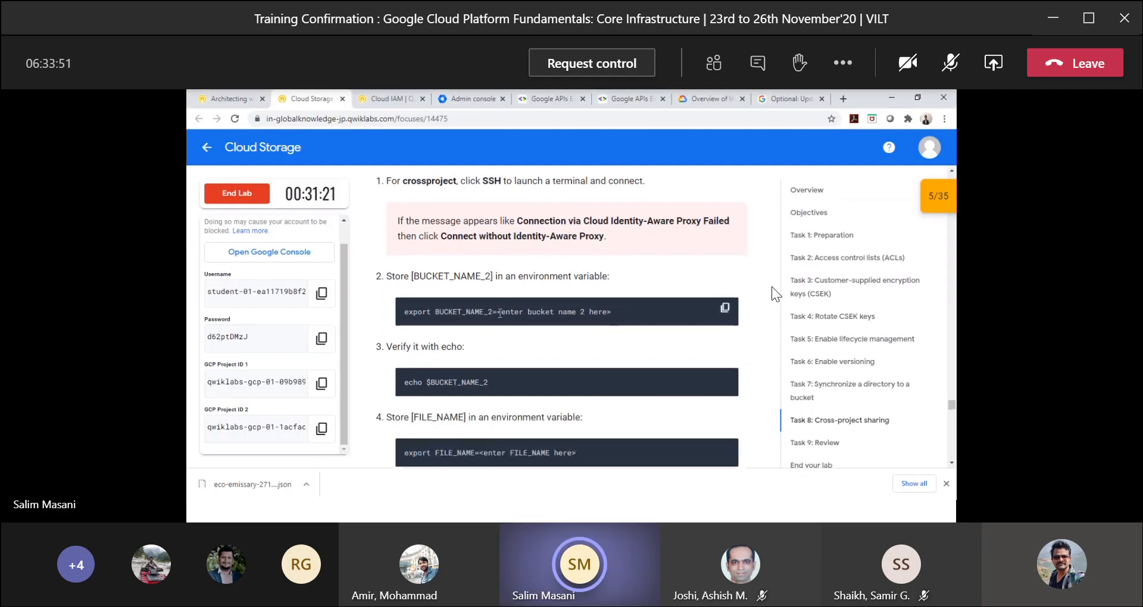
left_click_drag(492, 316, 404, 312)
key("ctrl+c")
key("alt+Tab")
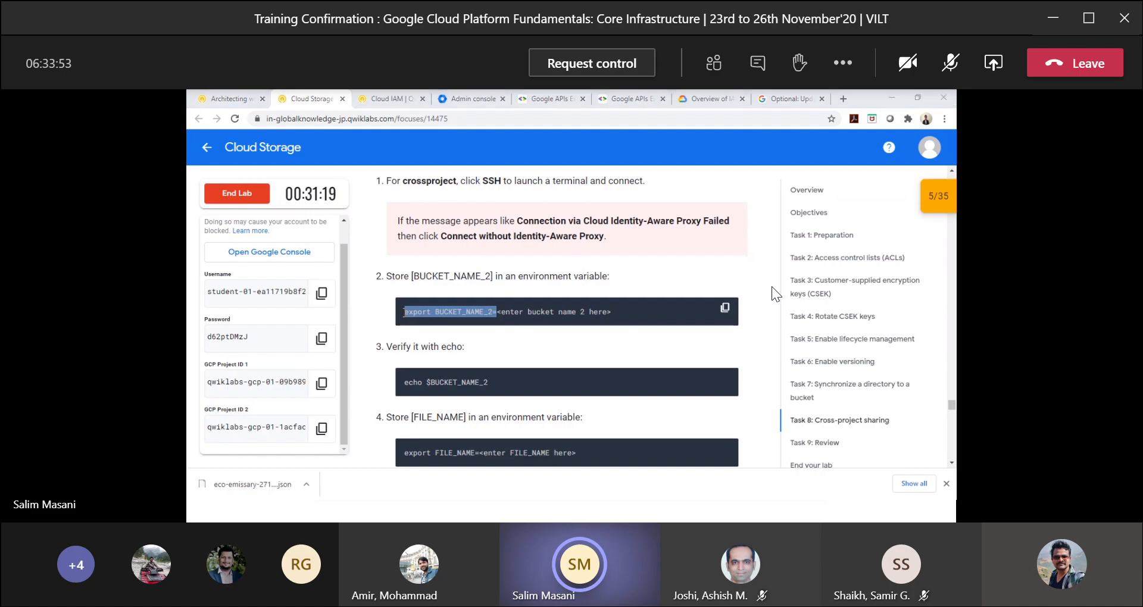
key("ctrl+v")
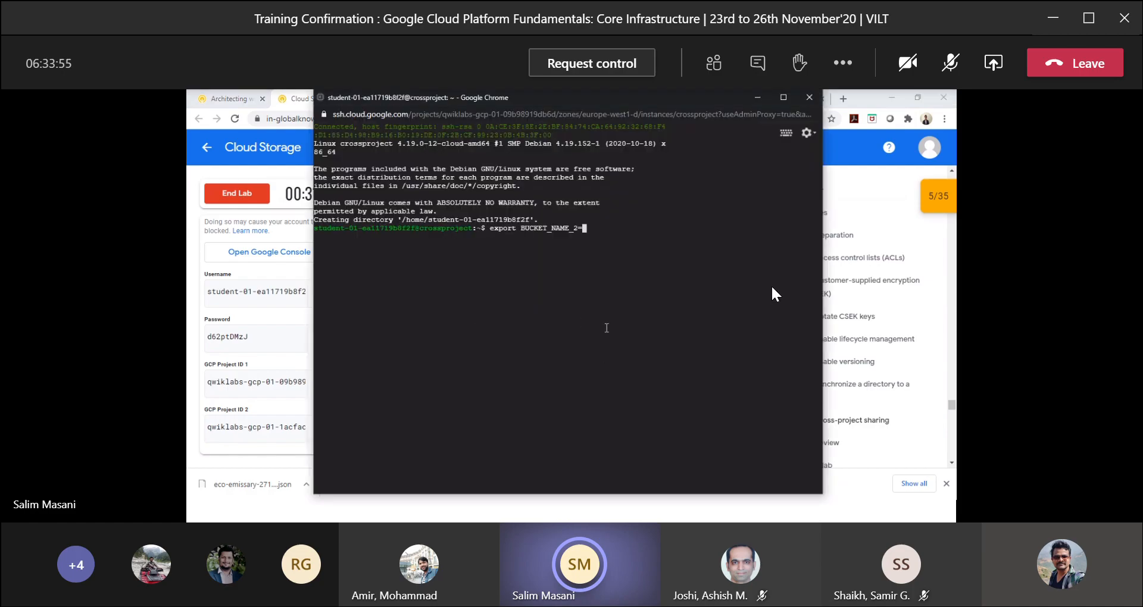
left_click(286, 373)
left_click(322, 429)
key("alt+Tab")
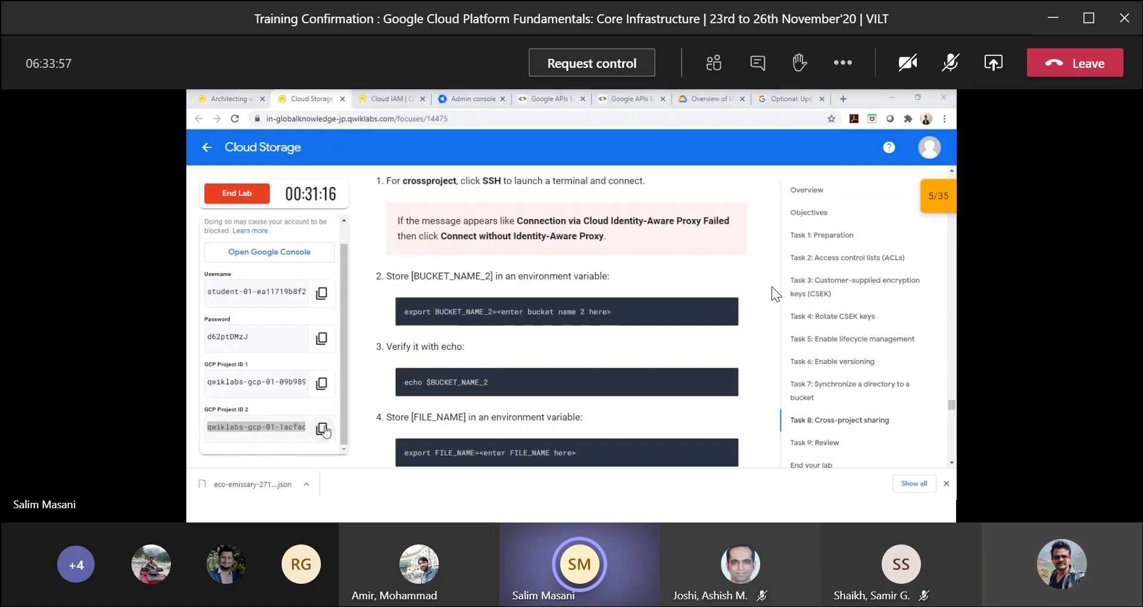
key("ctrl+v")
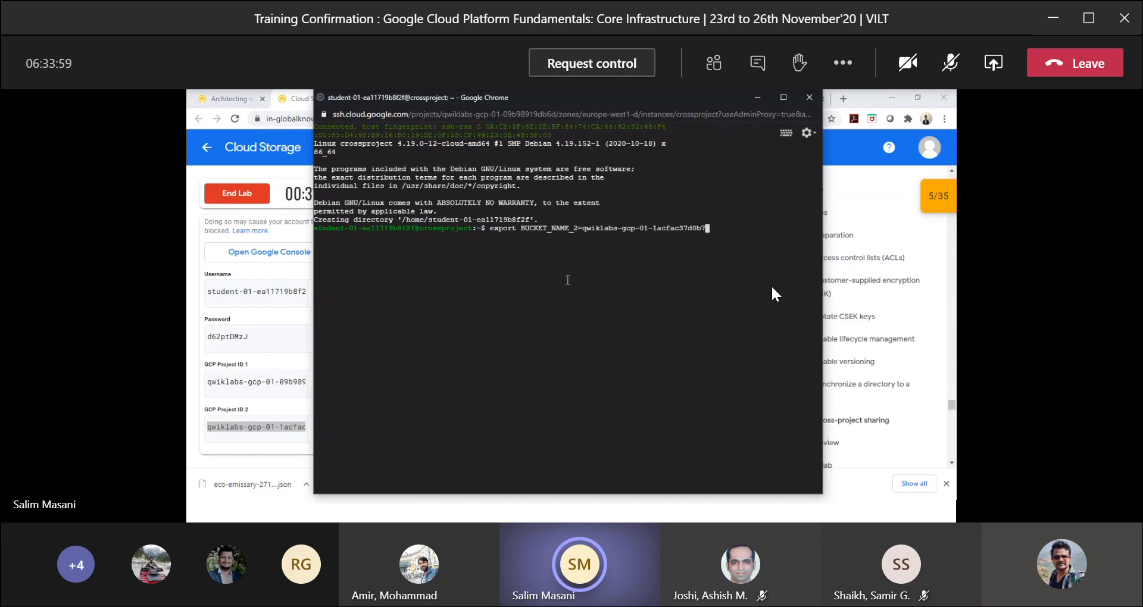
key("Return")
Copy the FILE_NAME export command from the lab instructions and run it on the VM with the value sample.txt.
key("alt+Tab")
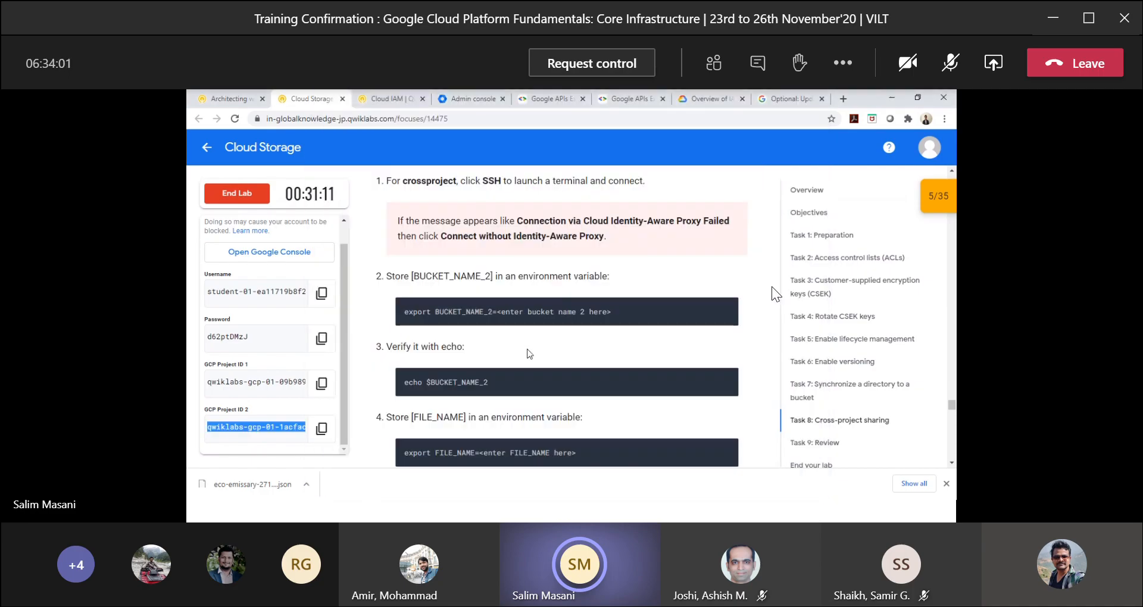
scroll(595, 345, "down", 1)
mouse_move(720, 327)
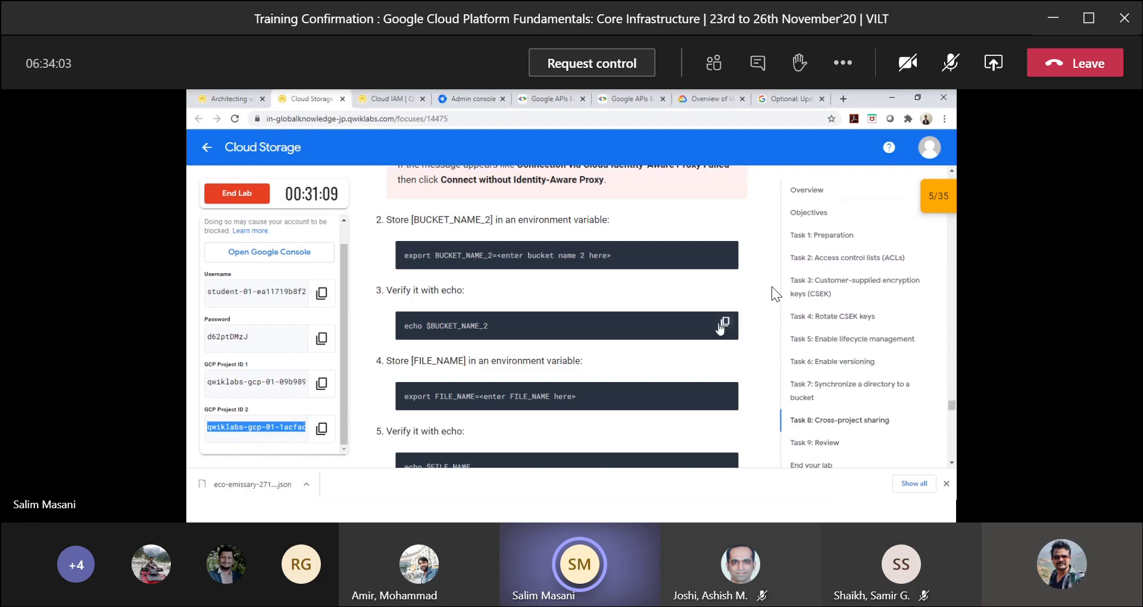
scroll(721, 326, "down", 1)
left_click_drag(481, 341, 372, 317)
key("alt+Tab")
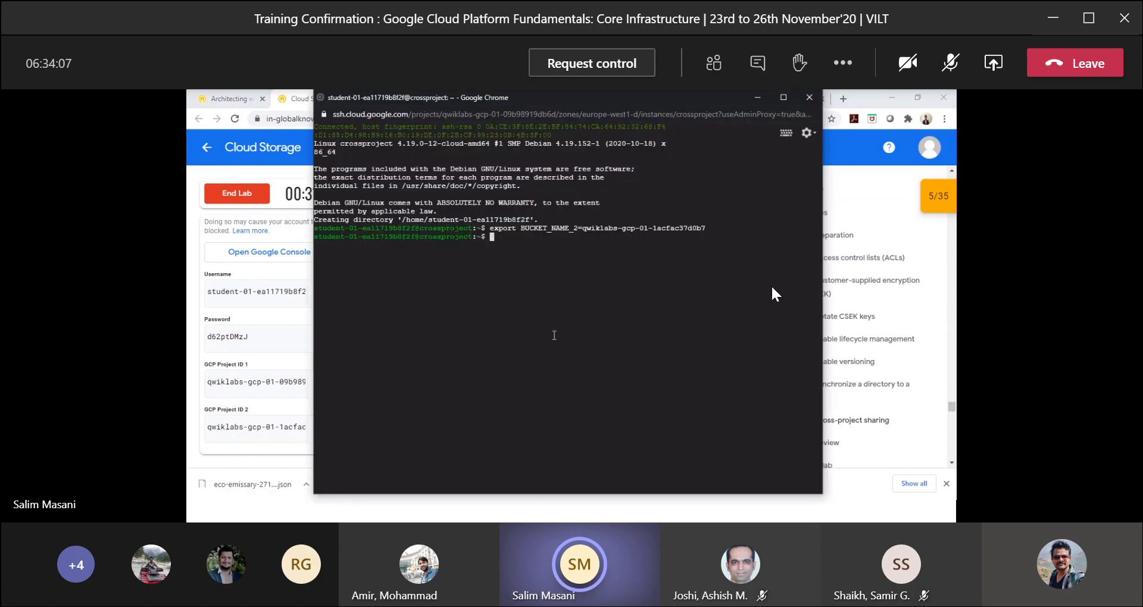
key("ctrl+v")
type("sample.txt")
key("Return")
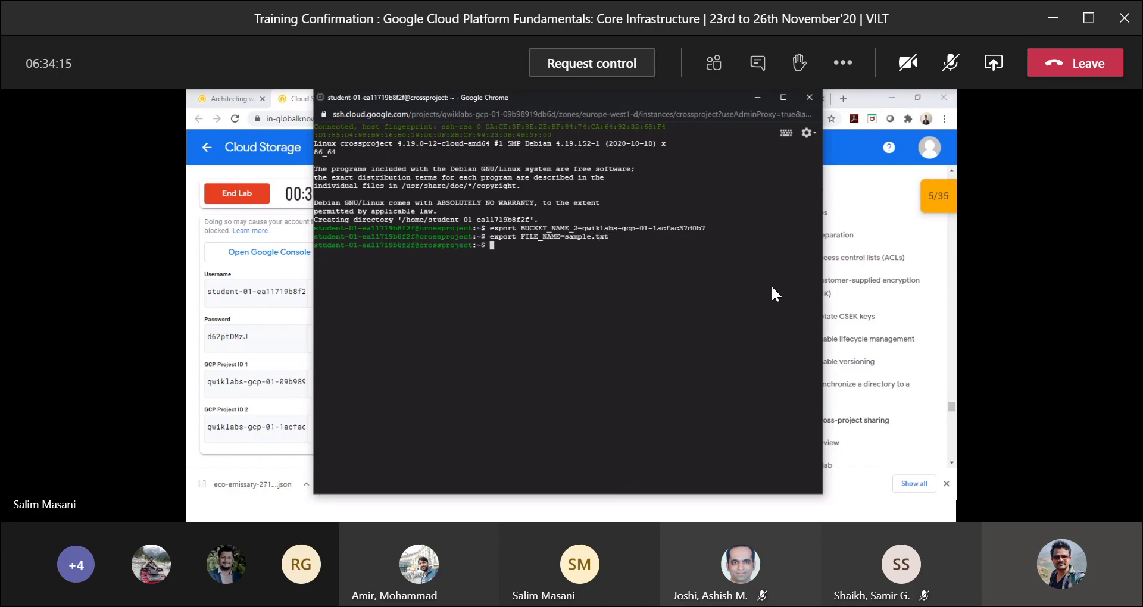
Copy the listing command from the lab instructions and run gsutil ls gs://$BUCKET_NAME_2/ on the VM.
key("alt+Tab")
scroll(529, 348, "down", 3)
scroll(530, 348, "down", 1)
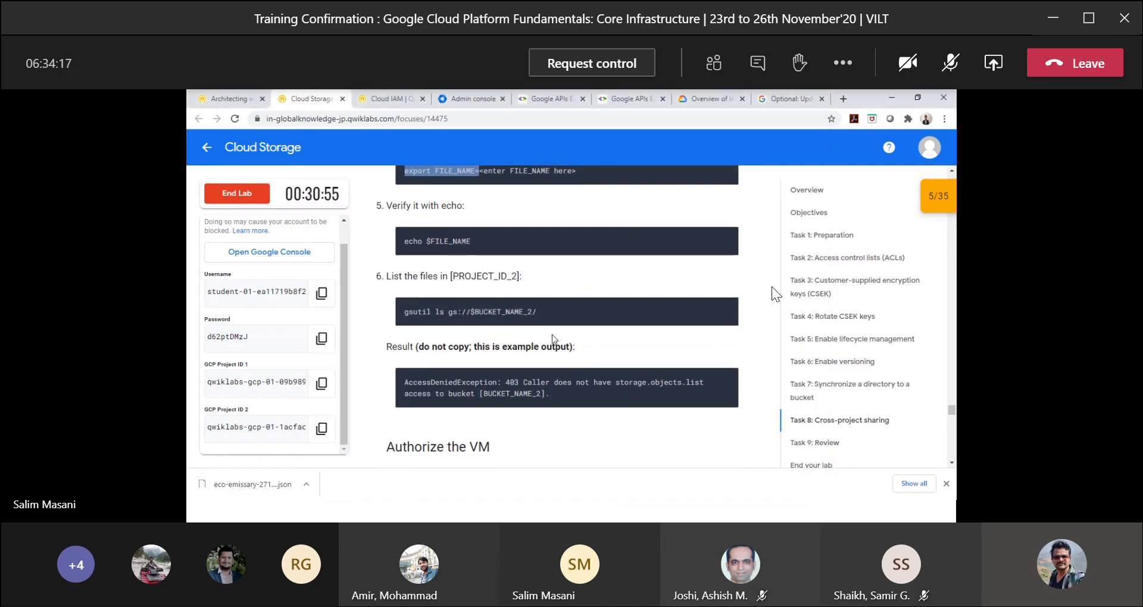
left_click(725, 310)
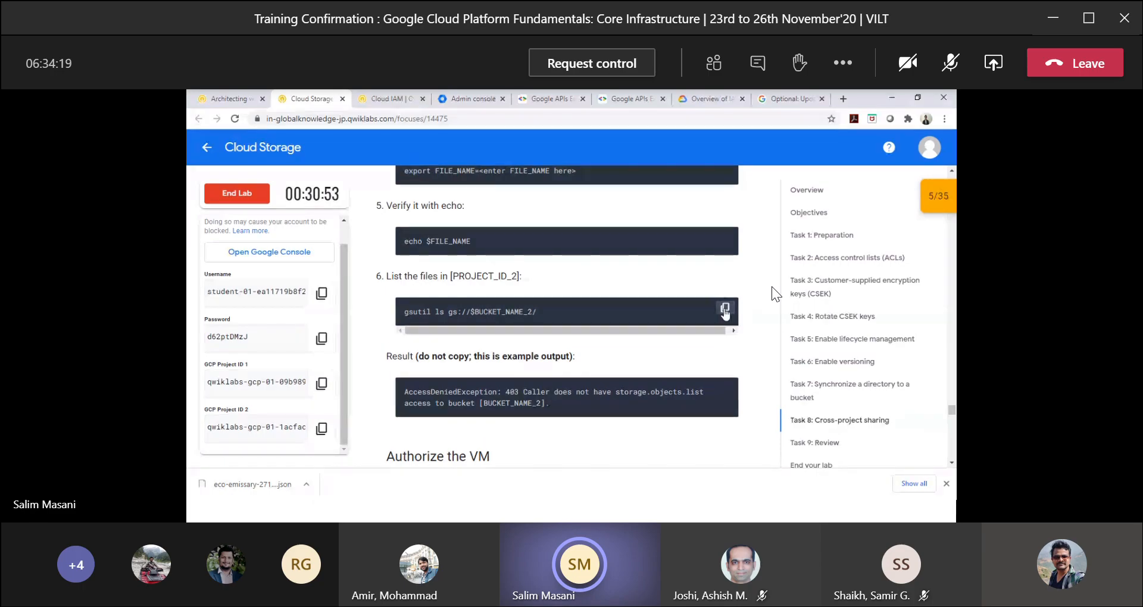
key("alt+Tab")
key("ctrl+v")
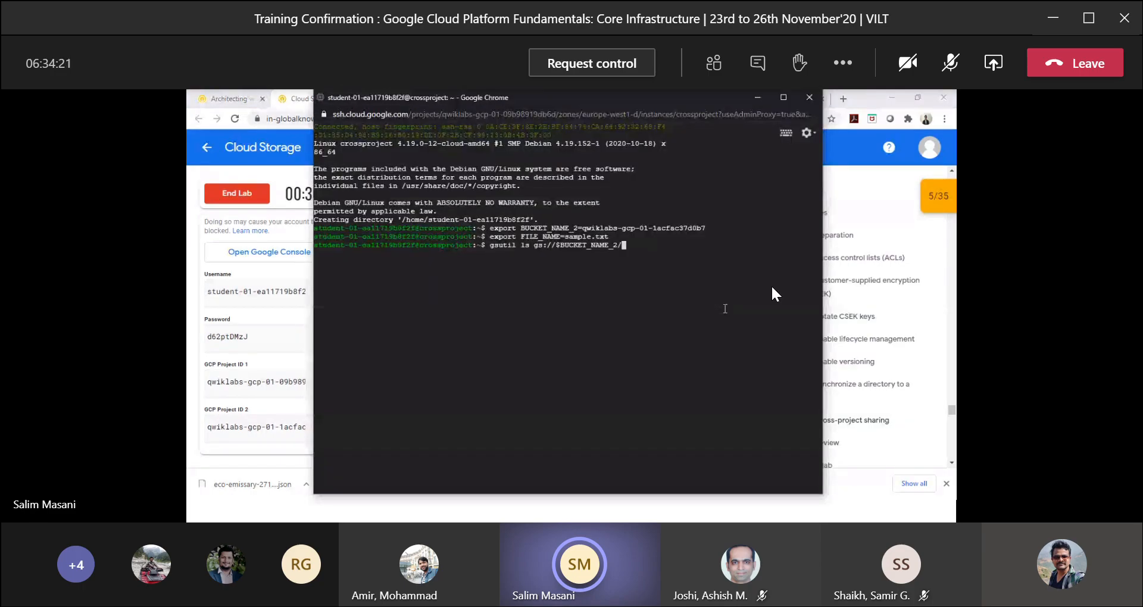
key("Return")
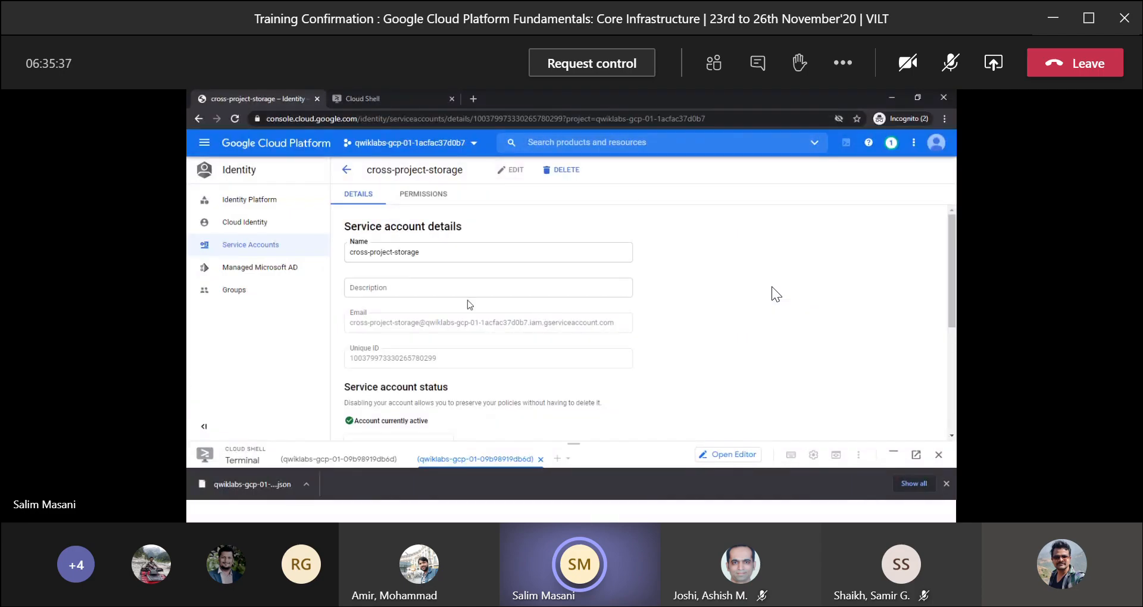
Review the cross-project-storage service account's details and keys, and examine the members and roles in its permissions.
scroll(537, 317, "down", 5)
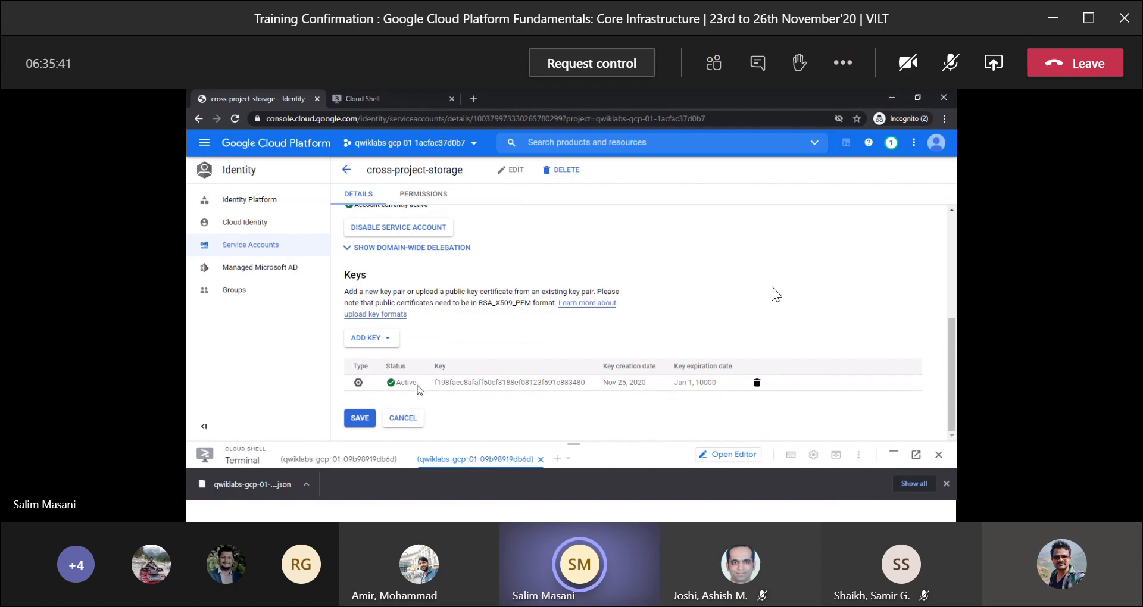
scroll(420, 389, "up", 4)
scroll(419, 356, "up", 2)
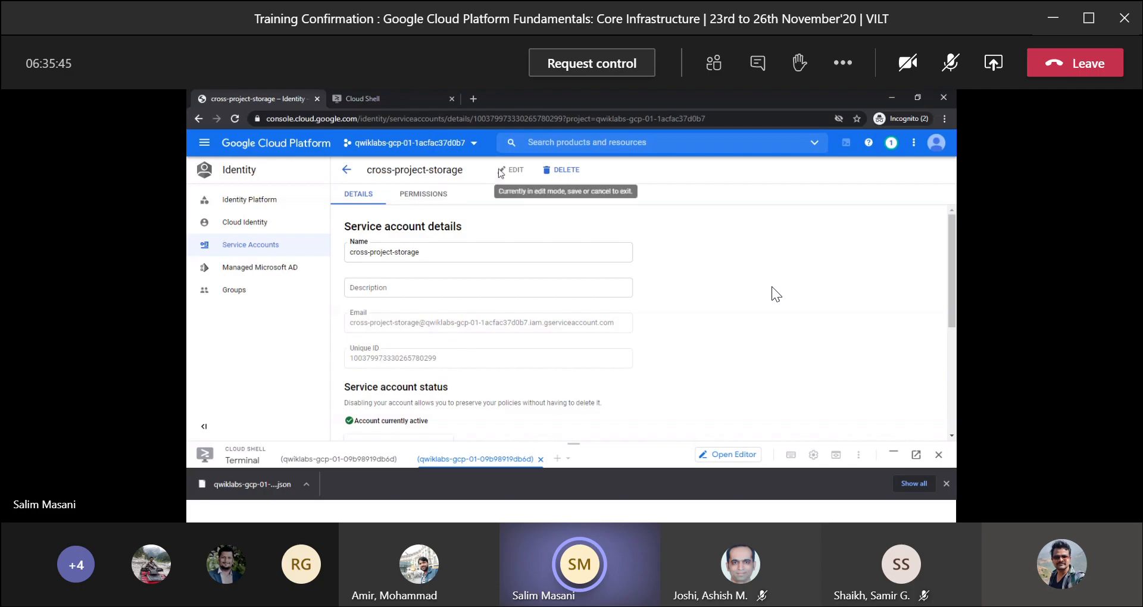
left_click(423, 193)
scroll(506, 405, "down", 3)
scroll(507, 405, "down", 2)
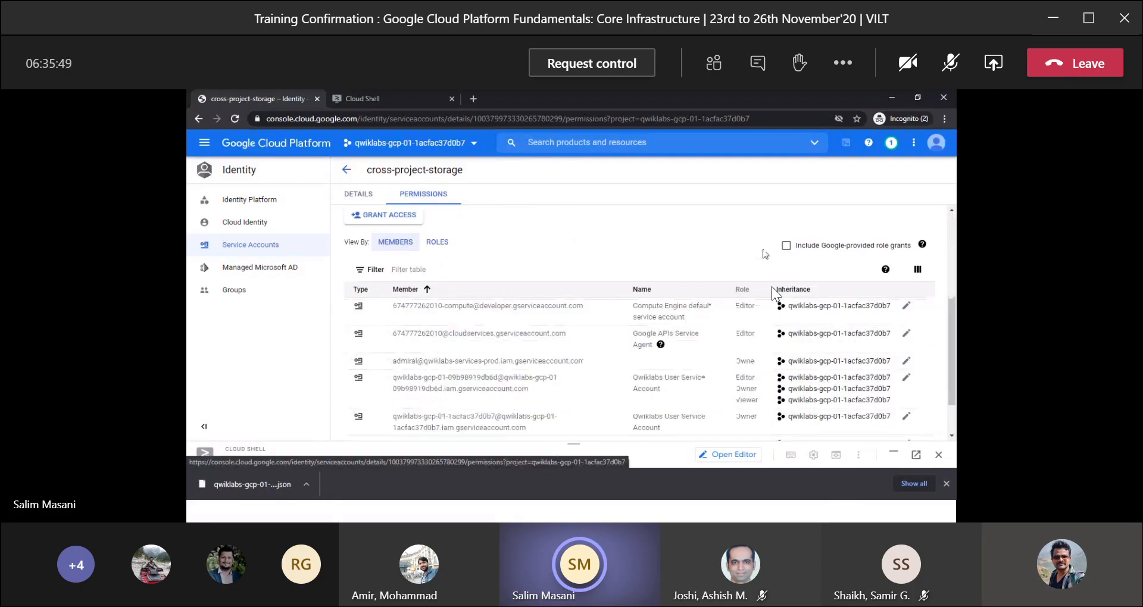
scroll(581, 266, "up", 3)
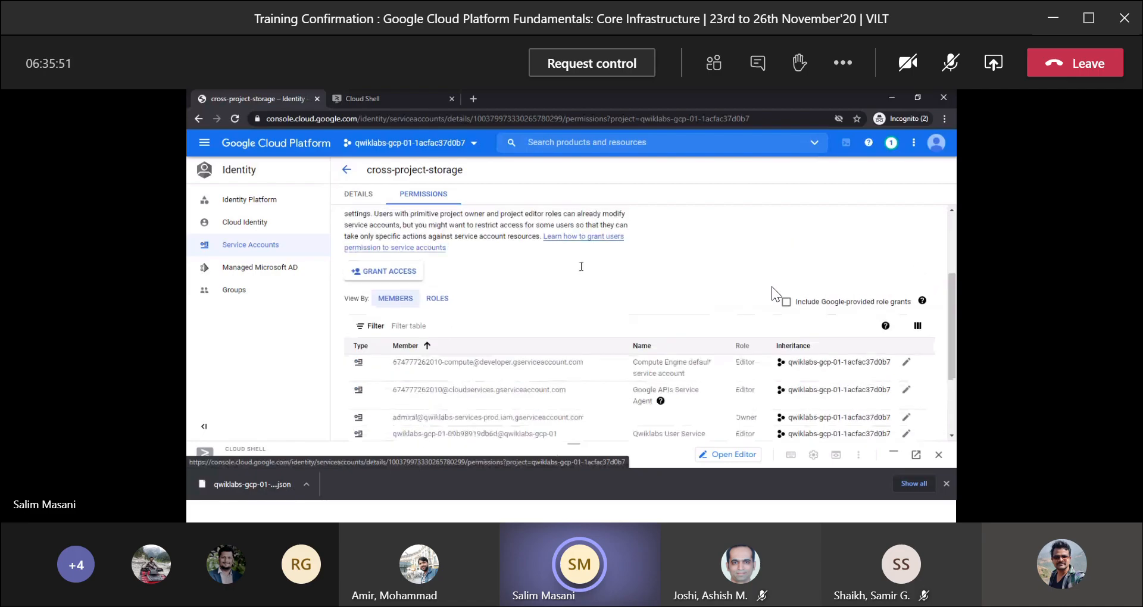
scroll(582, 271, "down", 3)
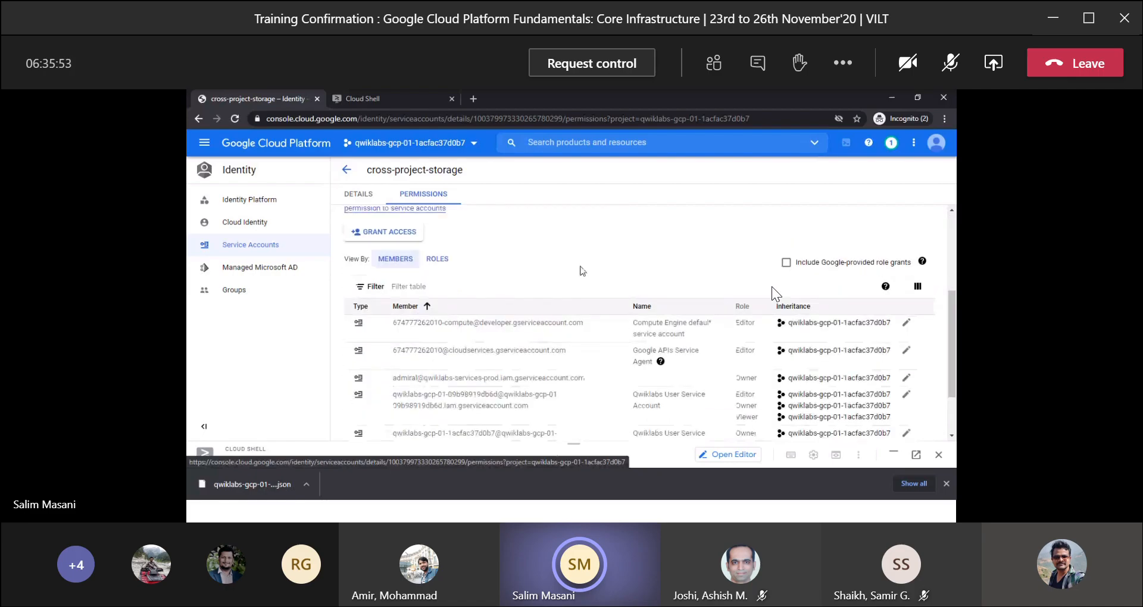
scroll(582, 271, "down", 2)
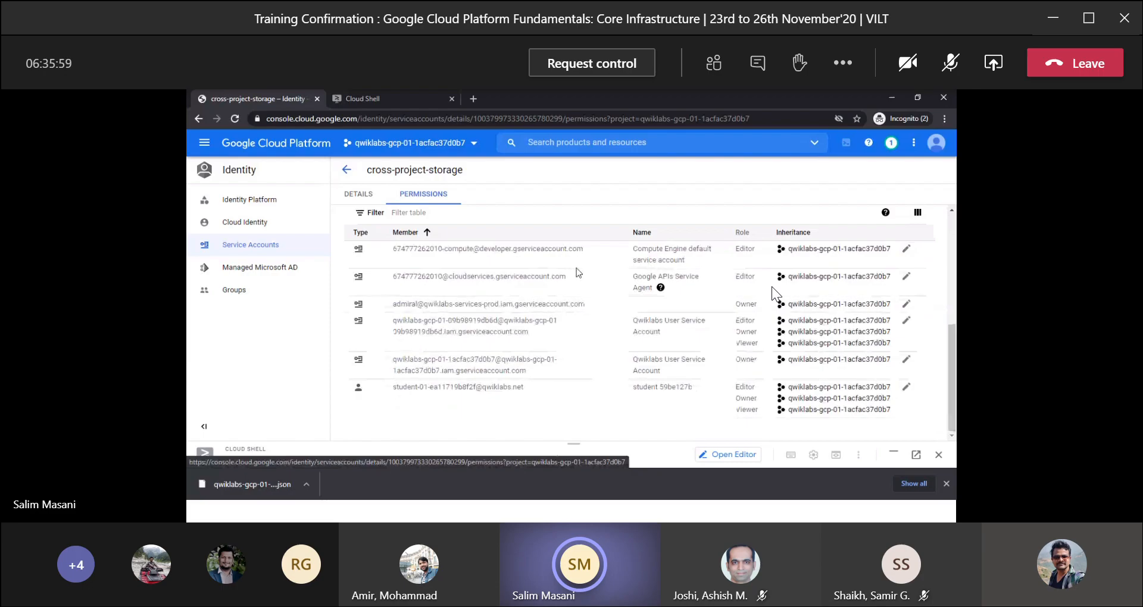
scroll(774, 293, "up", 5)
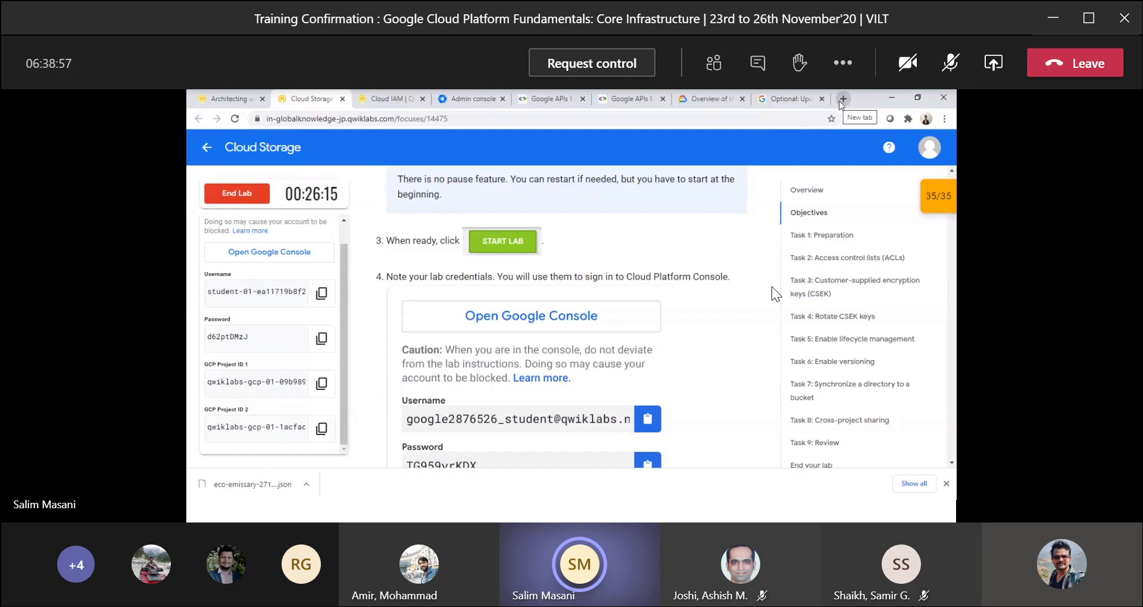
Search Google for egg timer in a new browser tab, open the E.ggTimer site, and start a 20 min countdown.
left_click(848, 97)
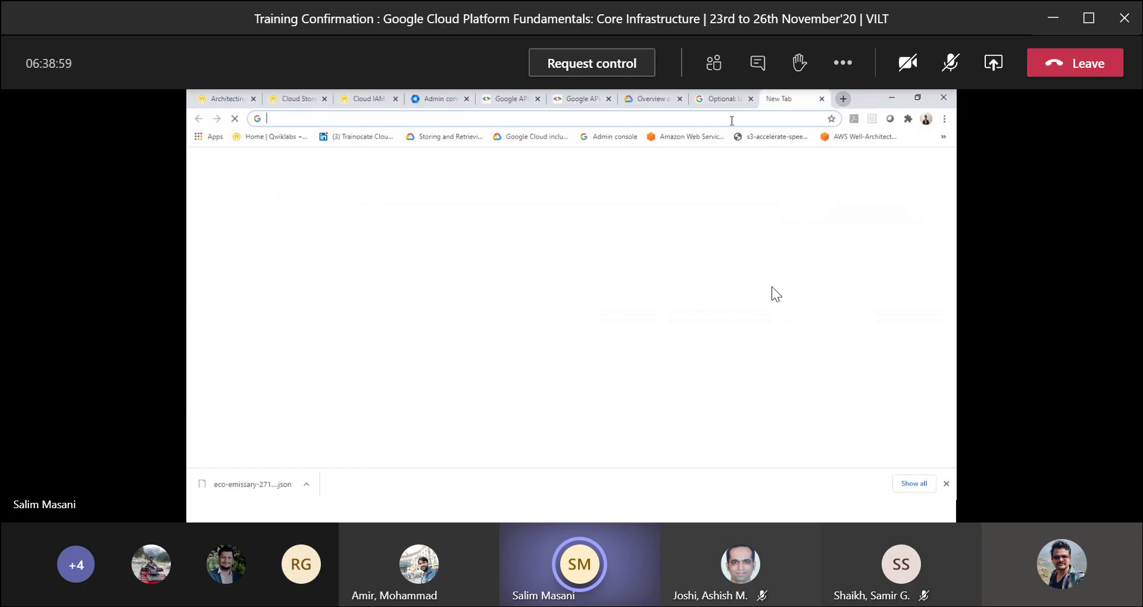
left_click(698, 119)
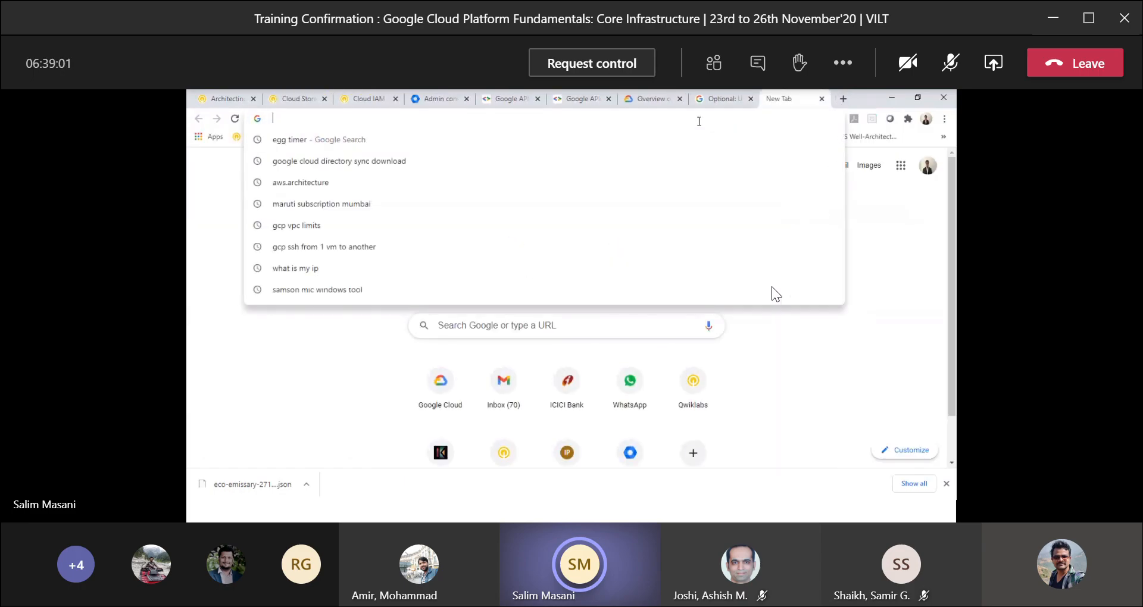
left_click(678, 139)
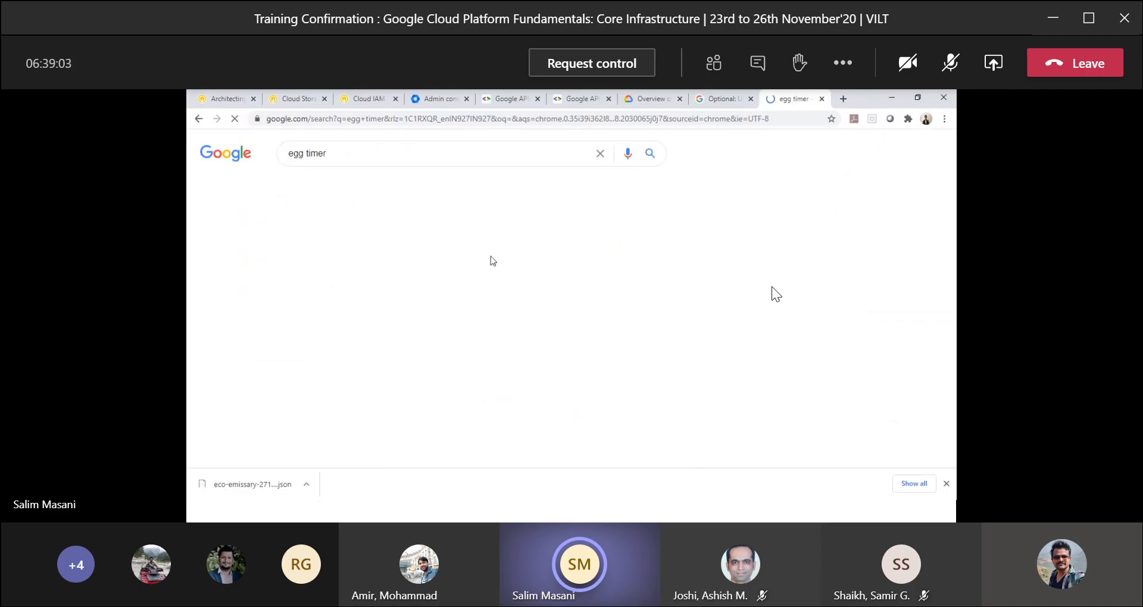
left_click(305, 249)
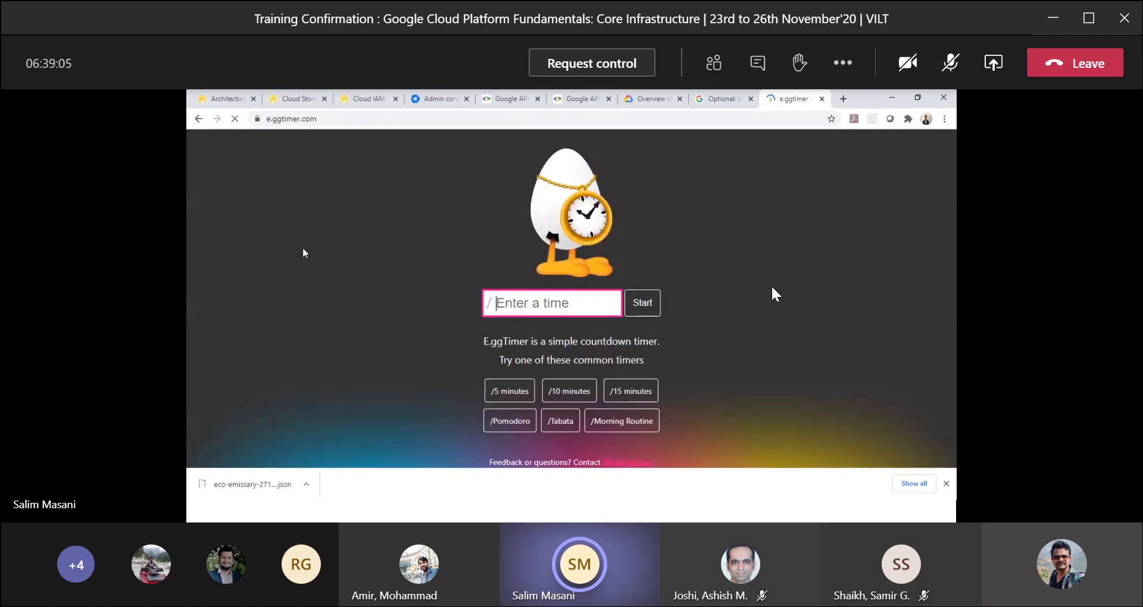
type("20")
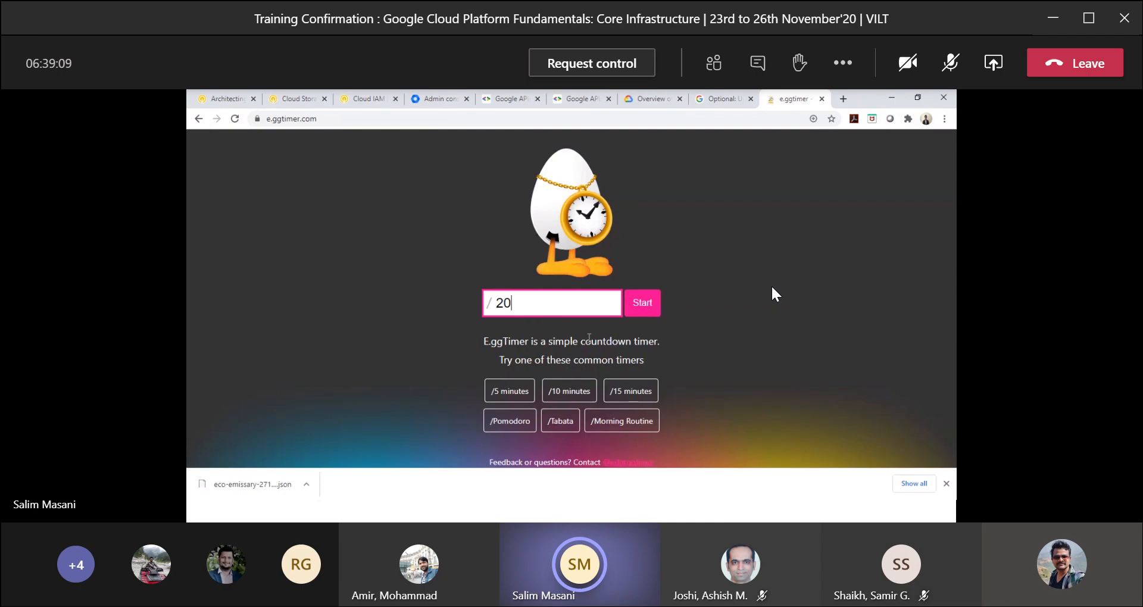
type(" min")
left_click(642, 302)
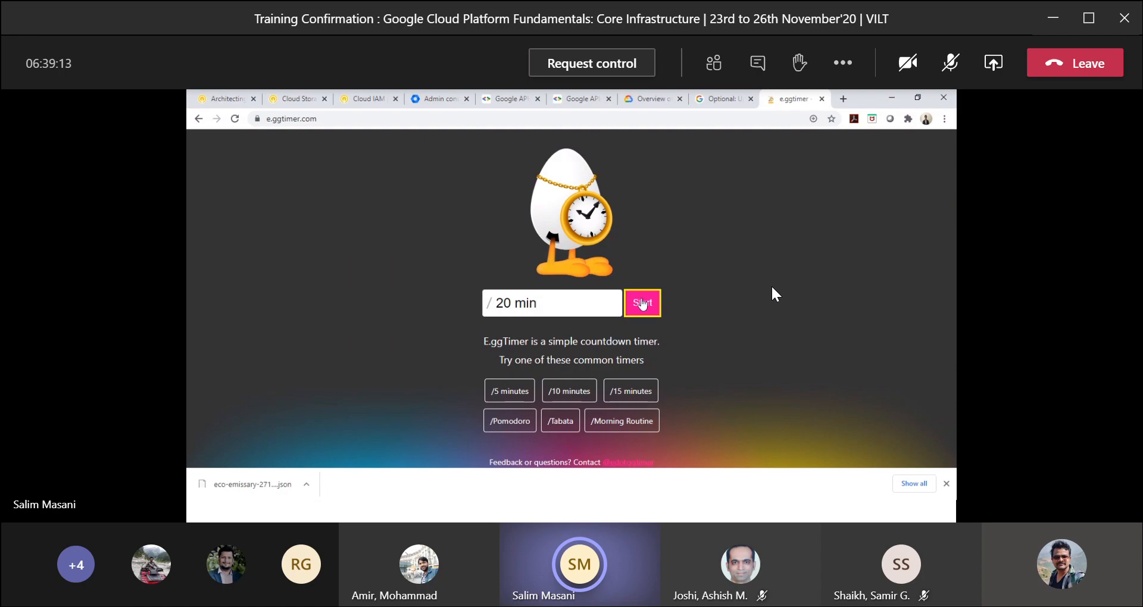